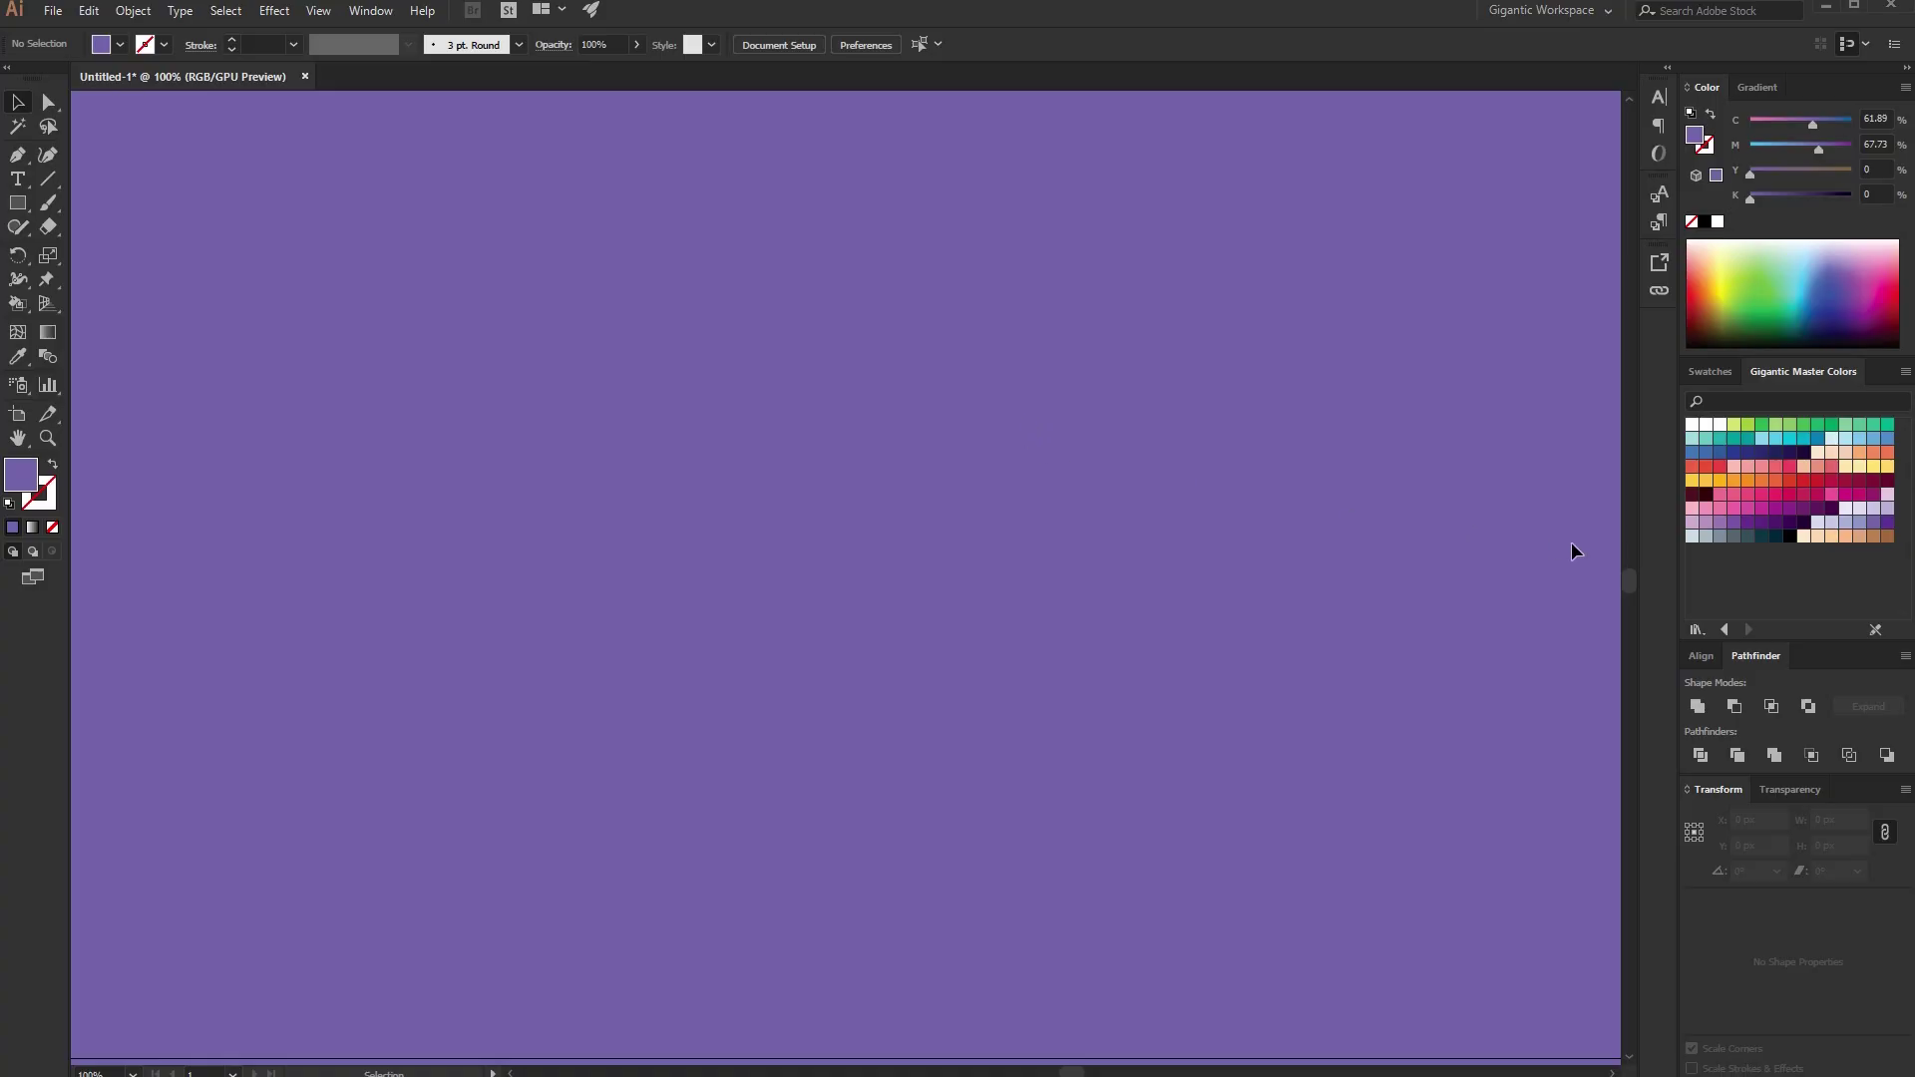
Pick the light peach swatch as the fill colour.
left_click(1803, 466)
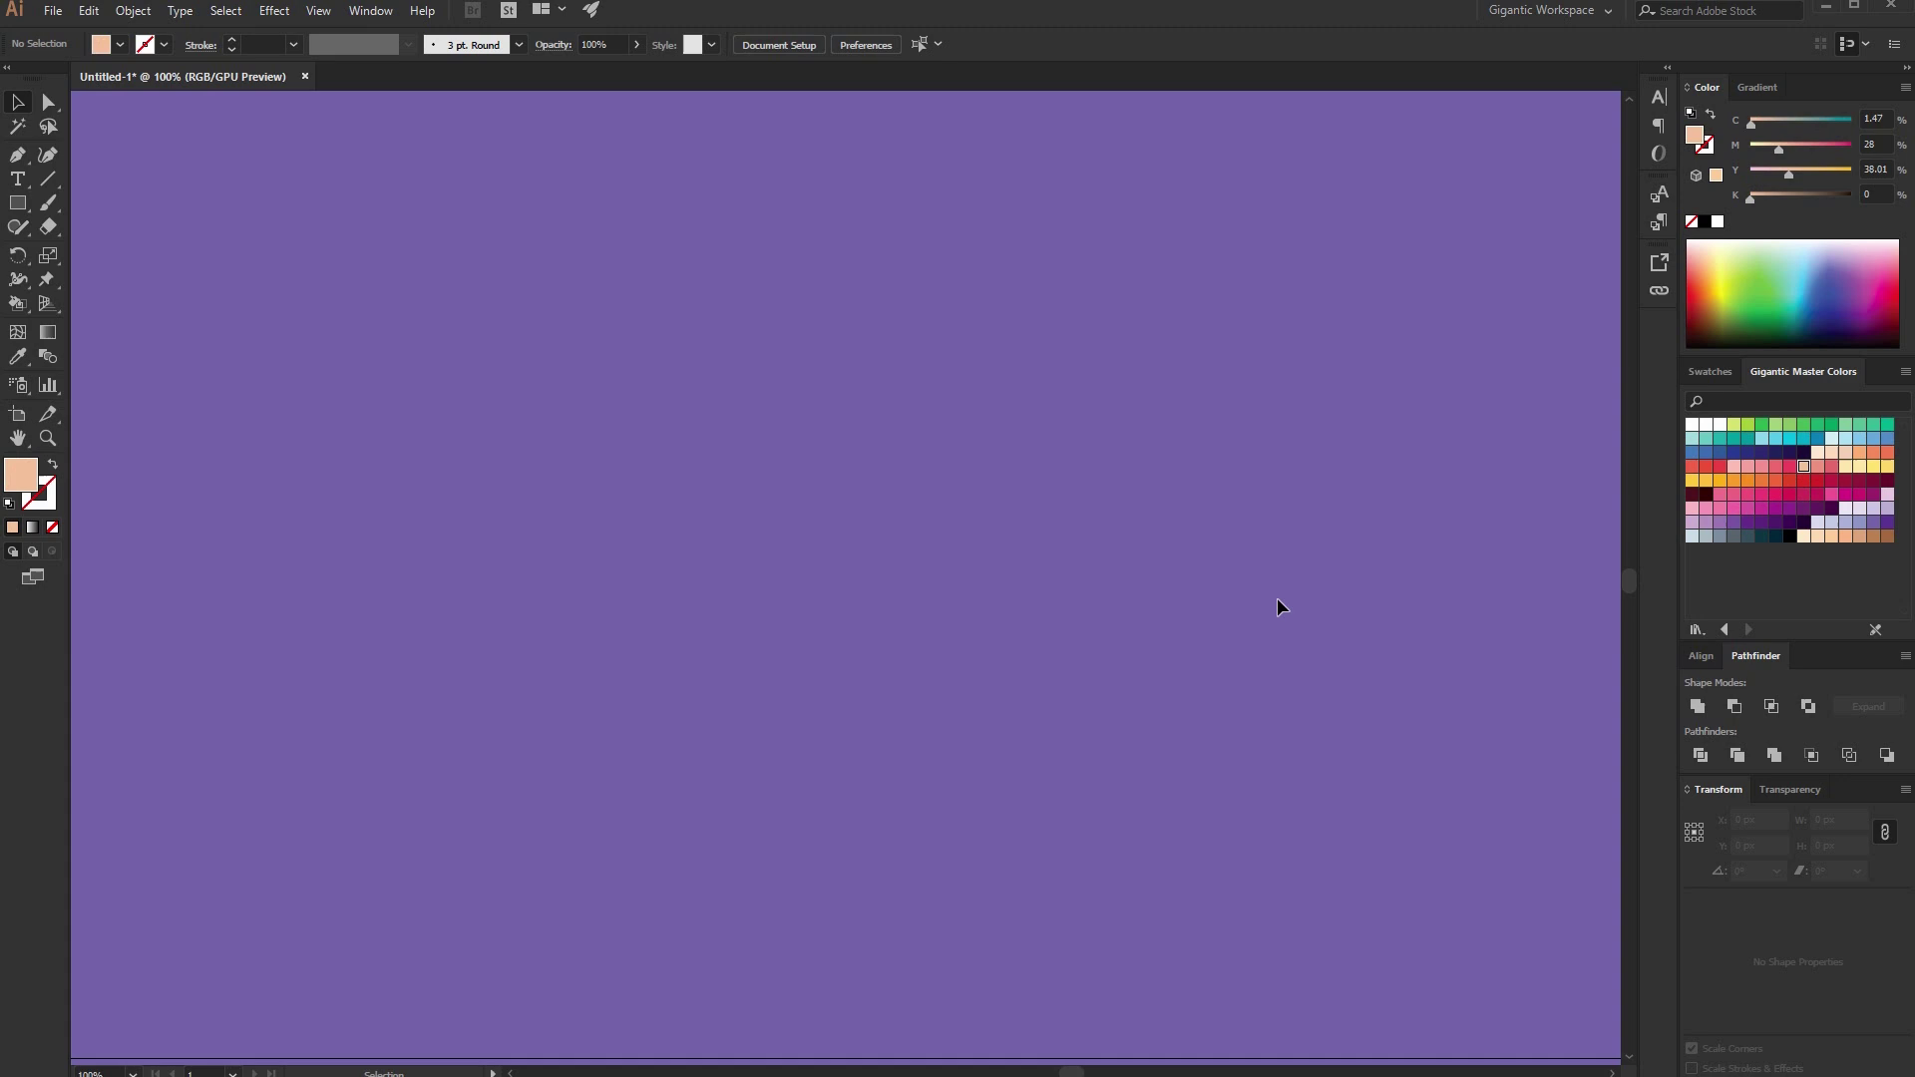
Draw a peach rectangle near the centre with a taller 157 × 137 px navy copy directly beneath.
key("m")
left_click_drag(761, 349, 918, 443)
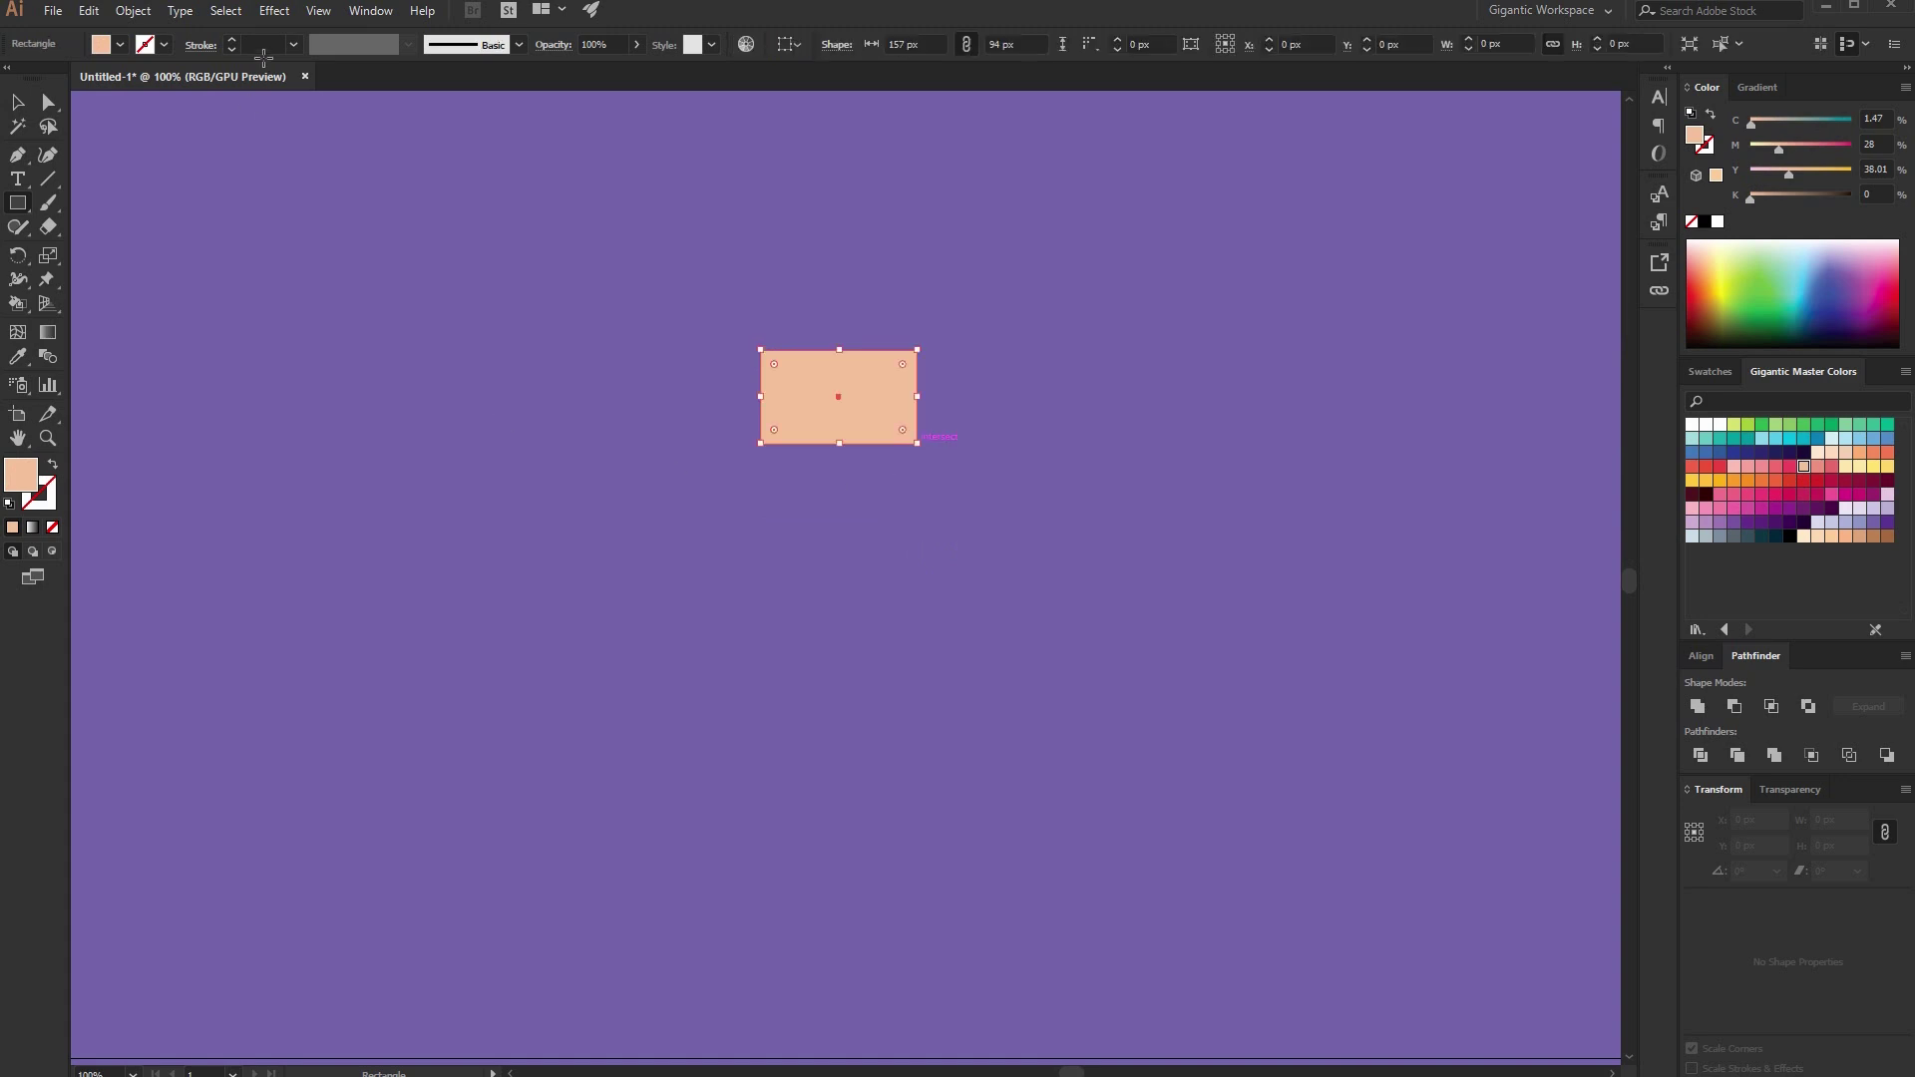
left_click(16, 102)
key("a")
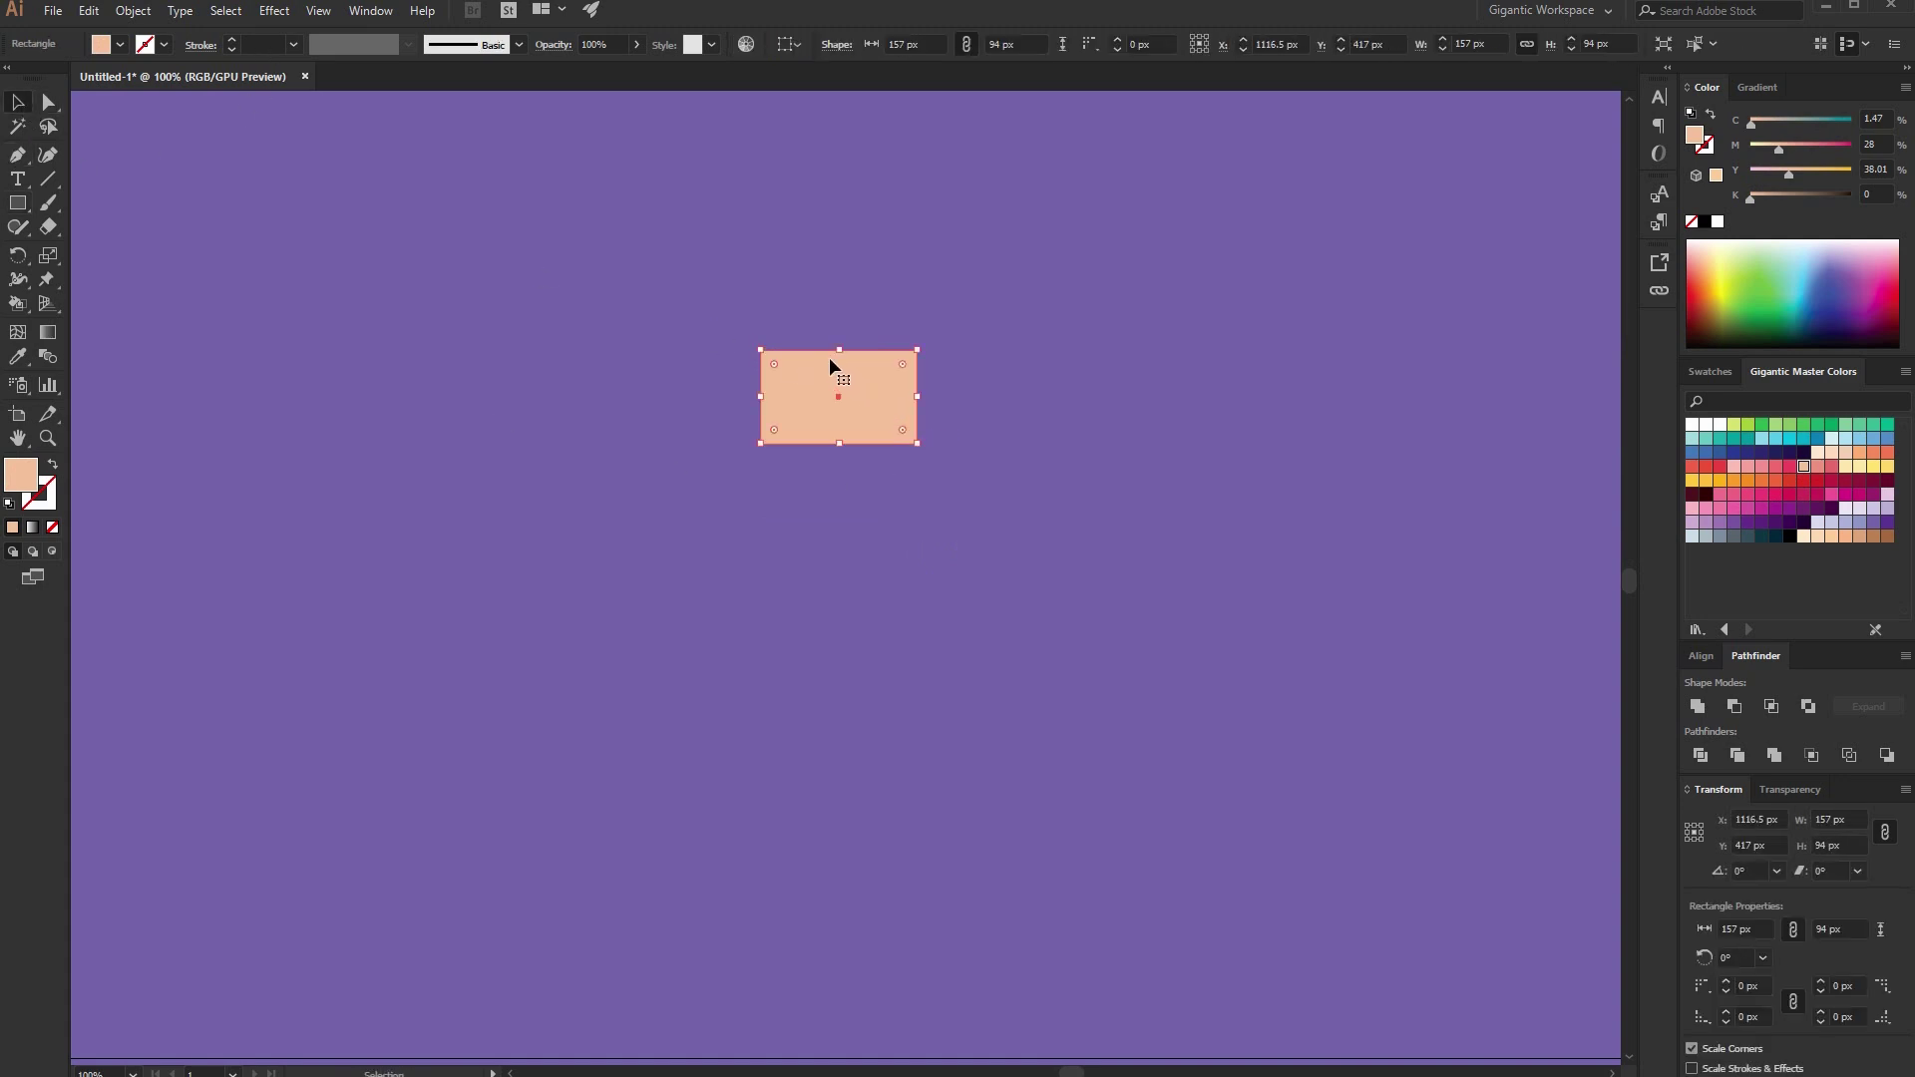
left_click_drag(840, 351, 829, 579)
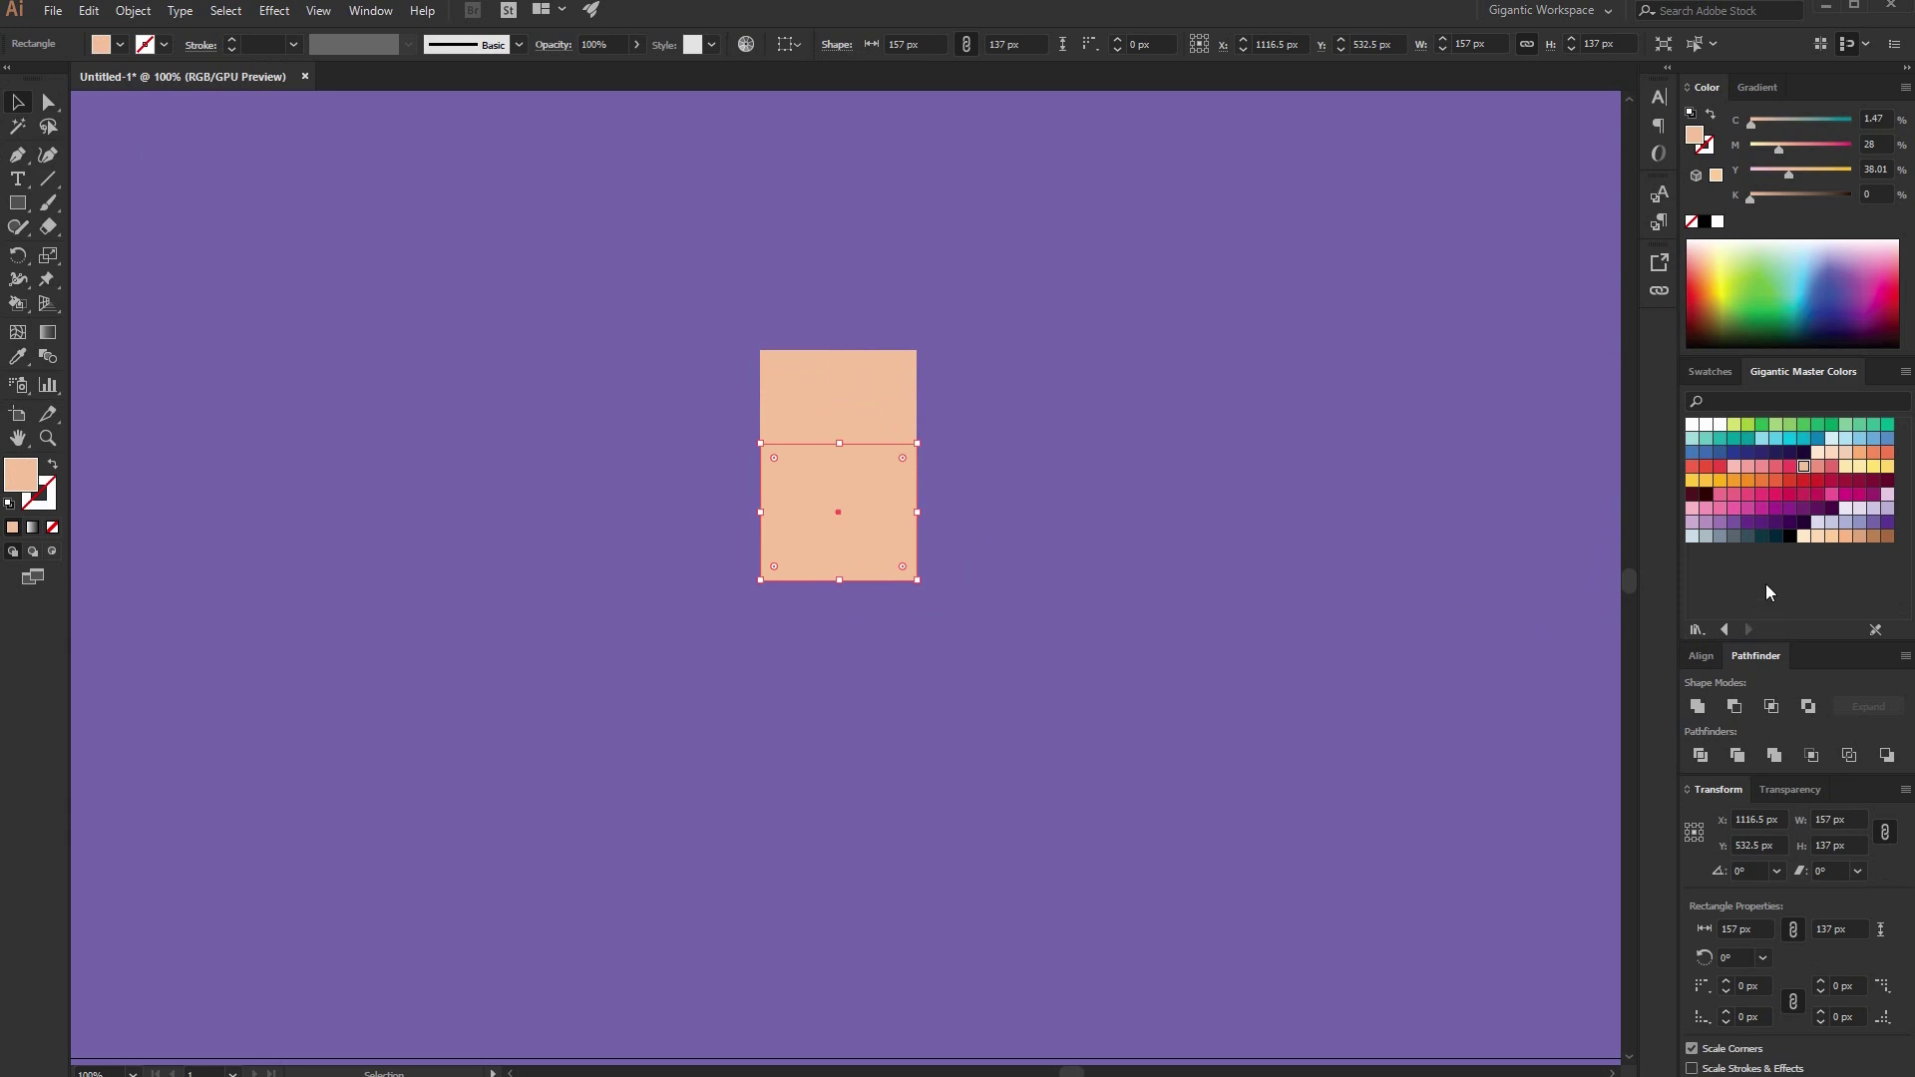
left_click(1774, 538)
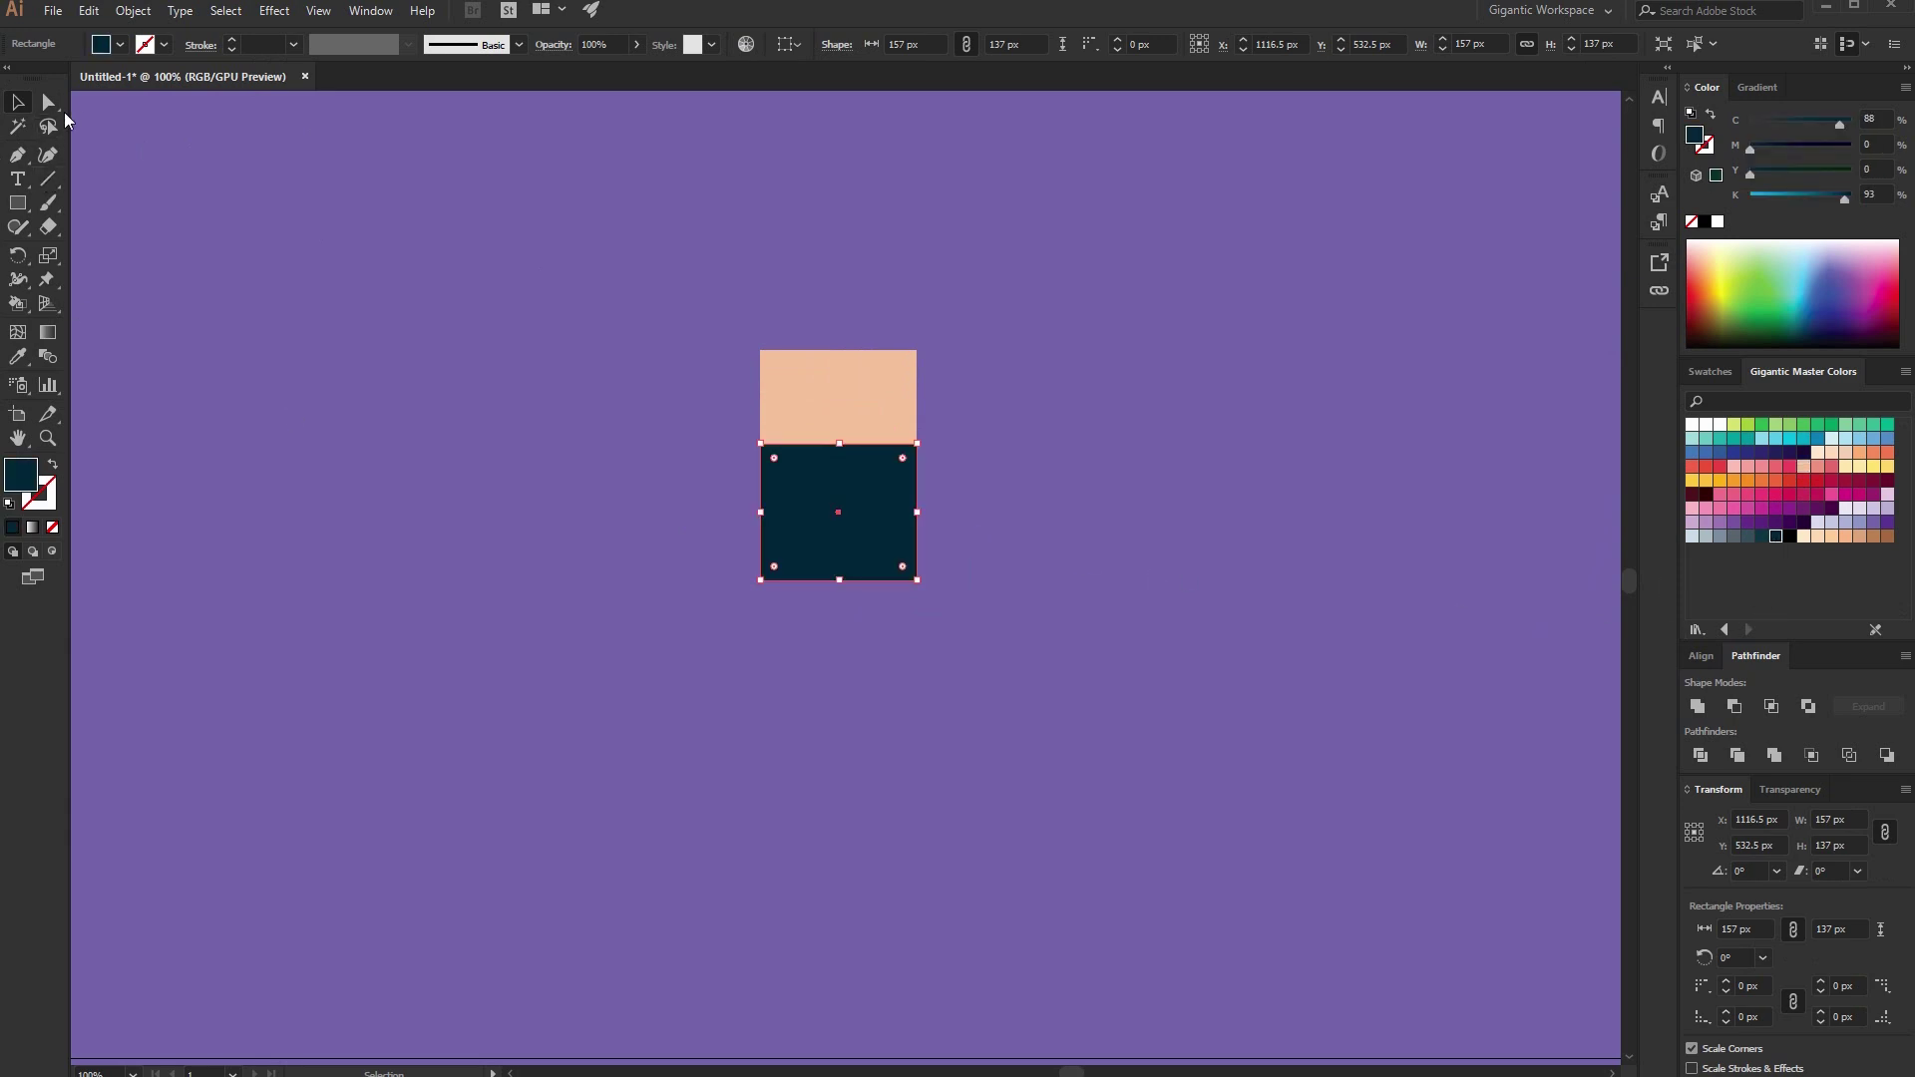
Round the navy rectangle's two bottom corners to 29.25 px.
left_click(50, 104)
left_click_drag(1012, 565, 770, 598)
key("ctrl+plus")
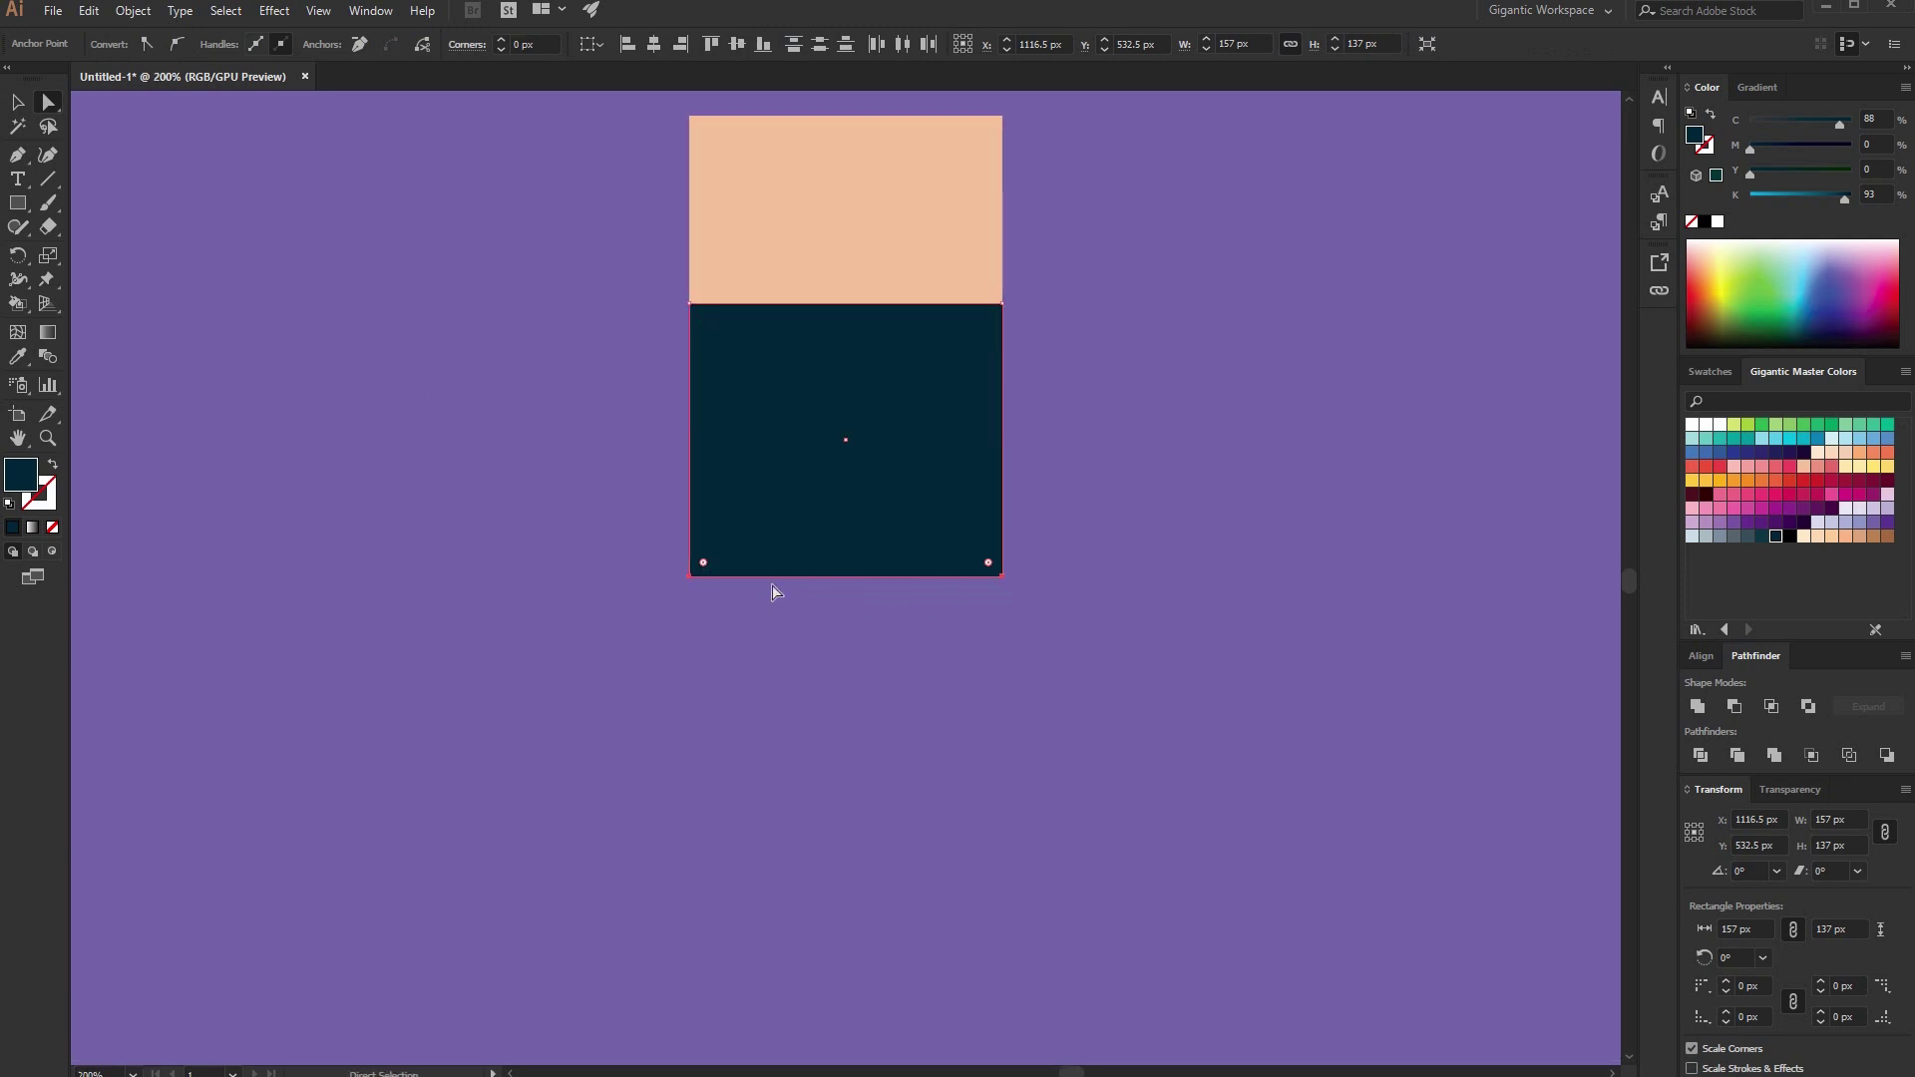
scroll(744, 605, "up", 2)
left_click_drag(705, 613, 756, 581)
scroll(1223, 543, "up", 4)
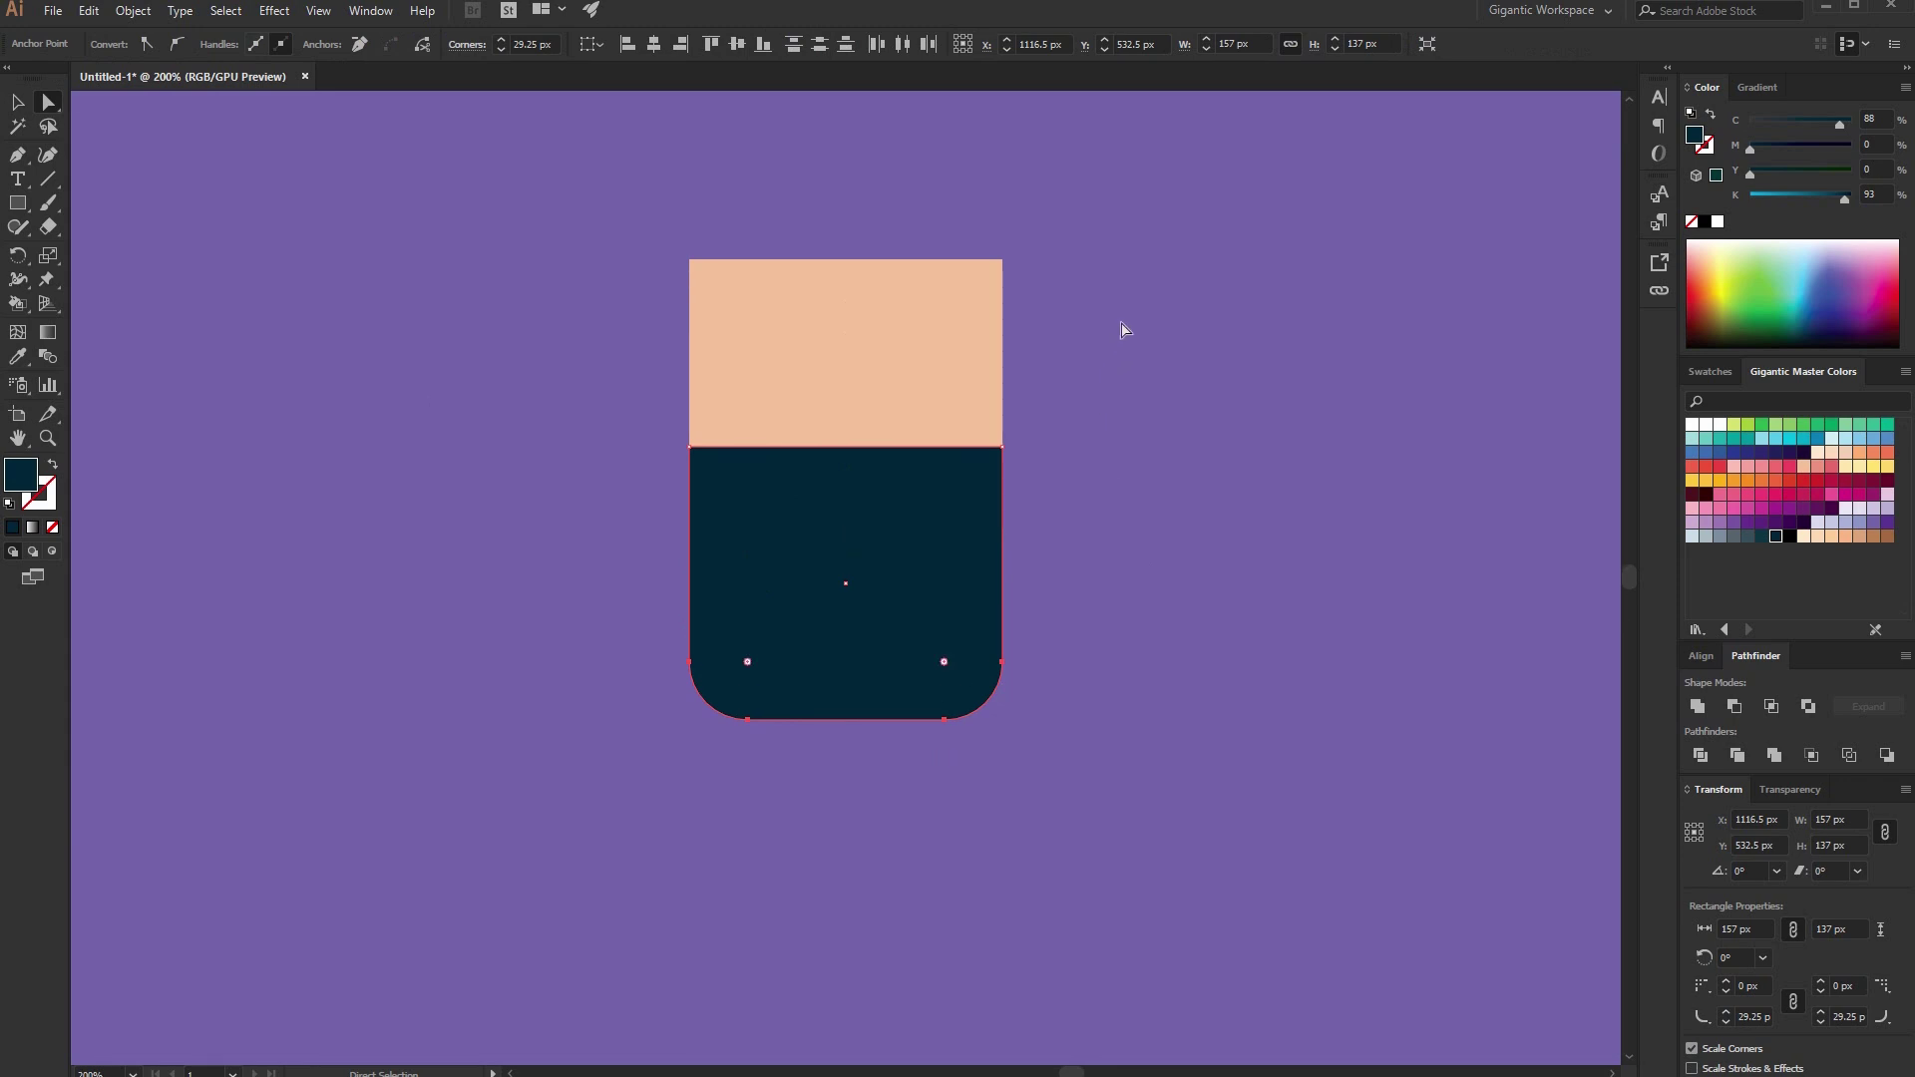
Round the peach rectangle's top fully into a semicircular dome.
left_click(738, 335)
left_click_drag(703, 275, 1228, 680)
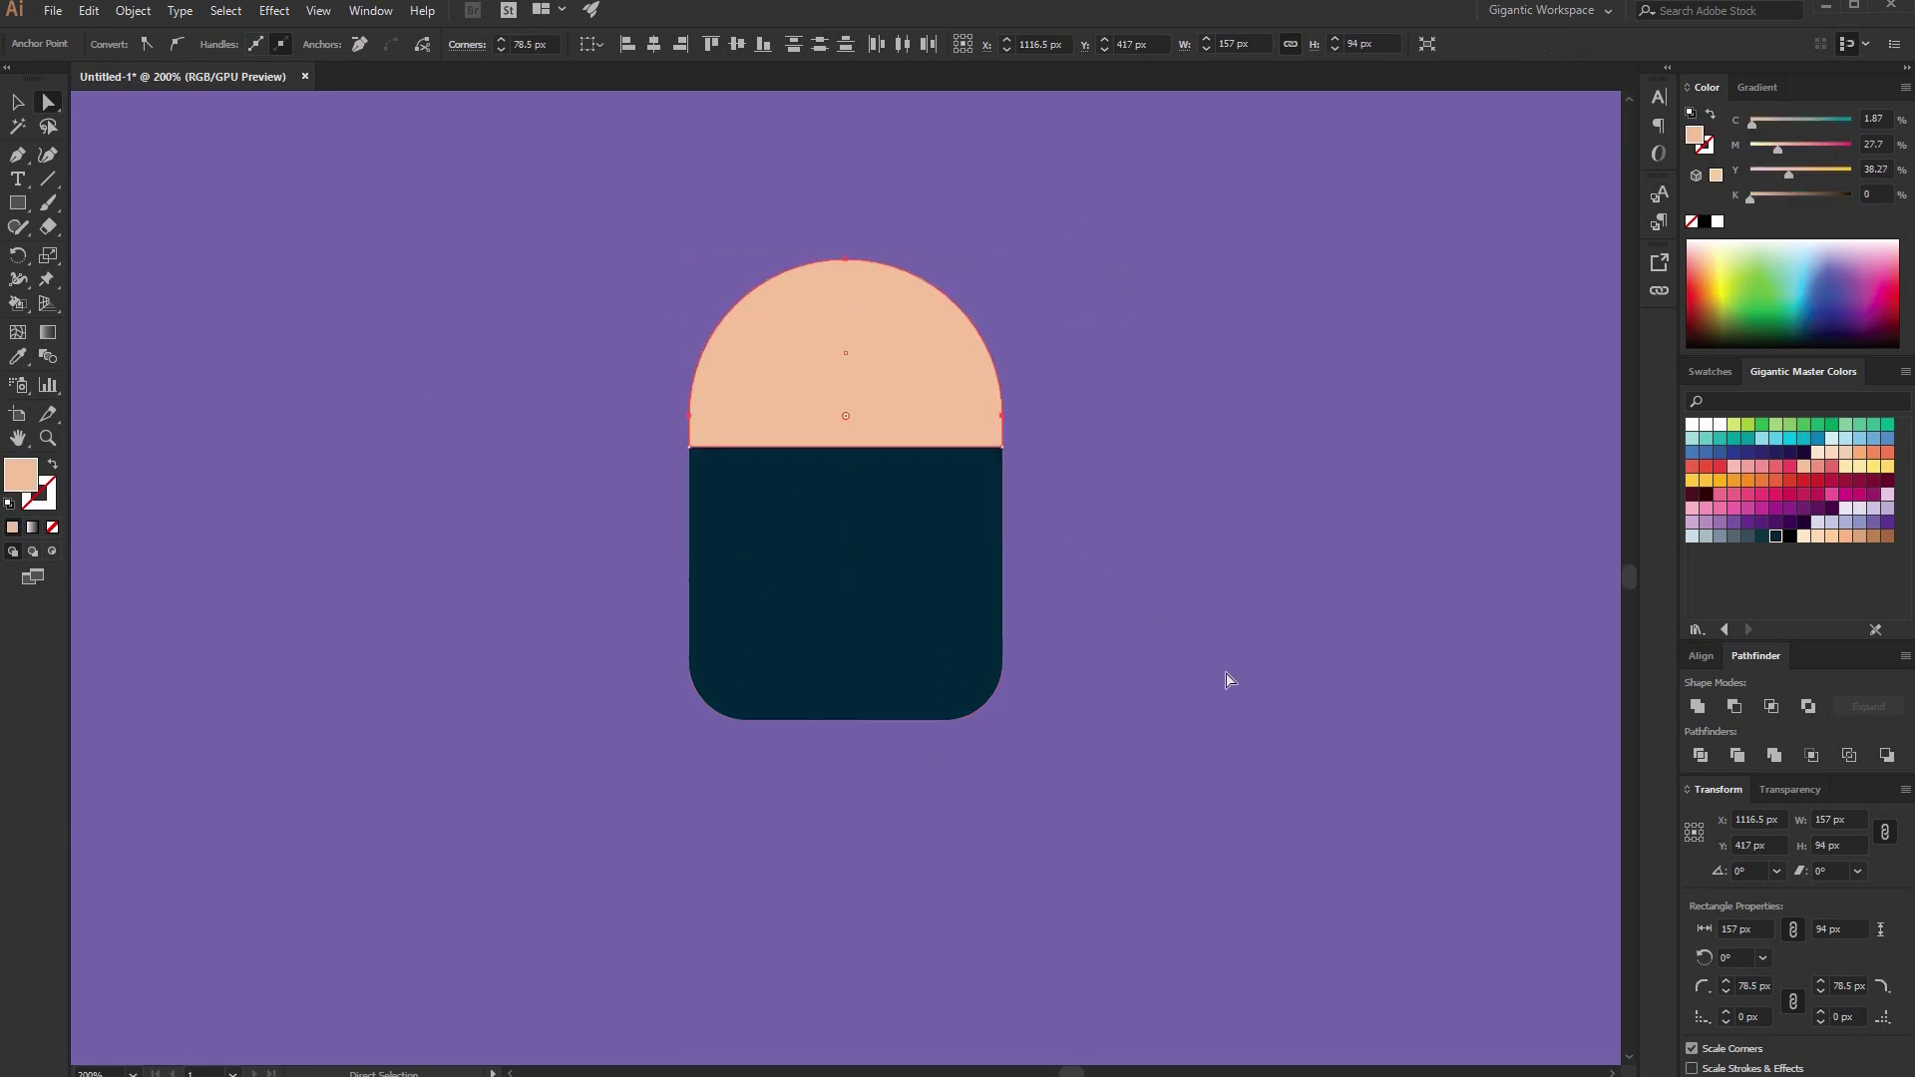
left_click(17, 103)
key("ctrl+shift+a")
key("m")
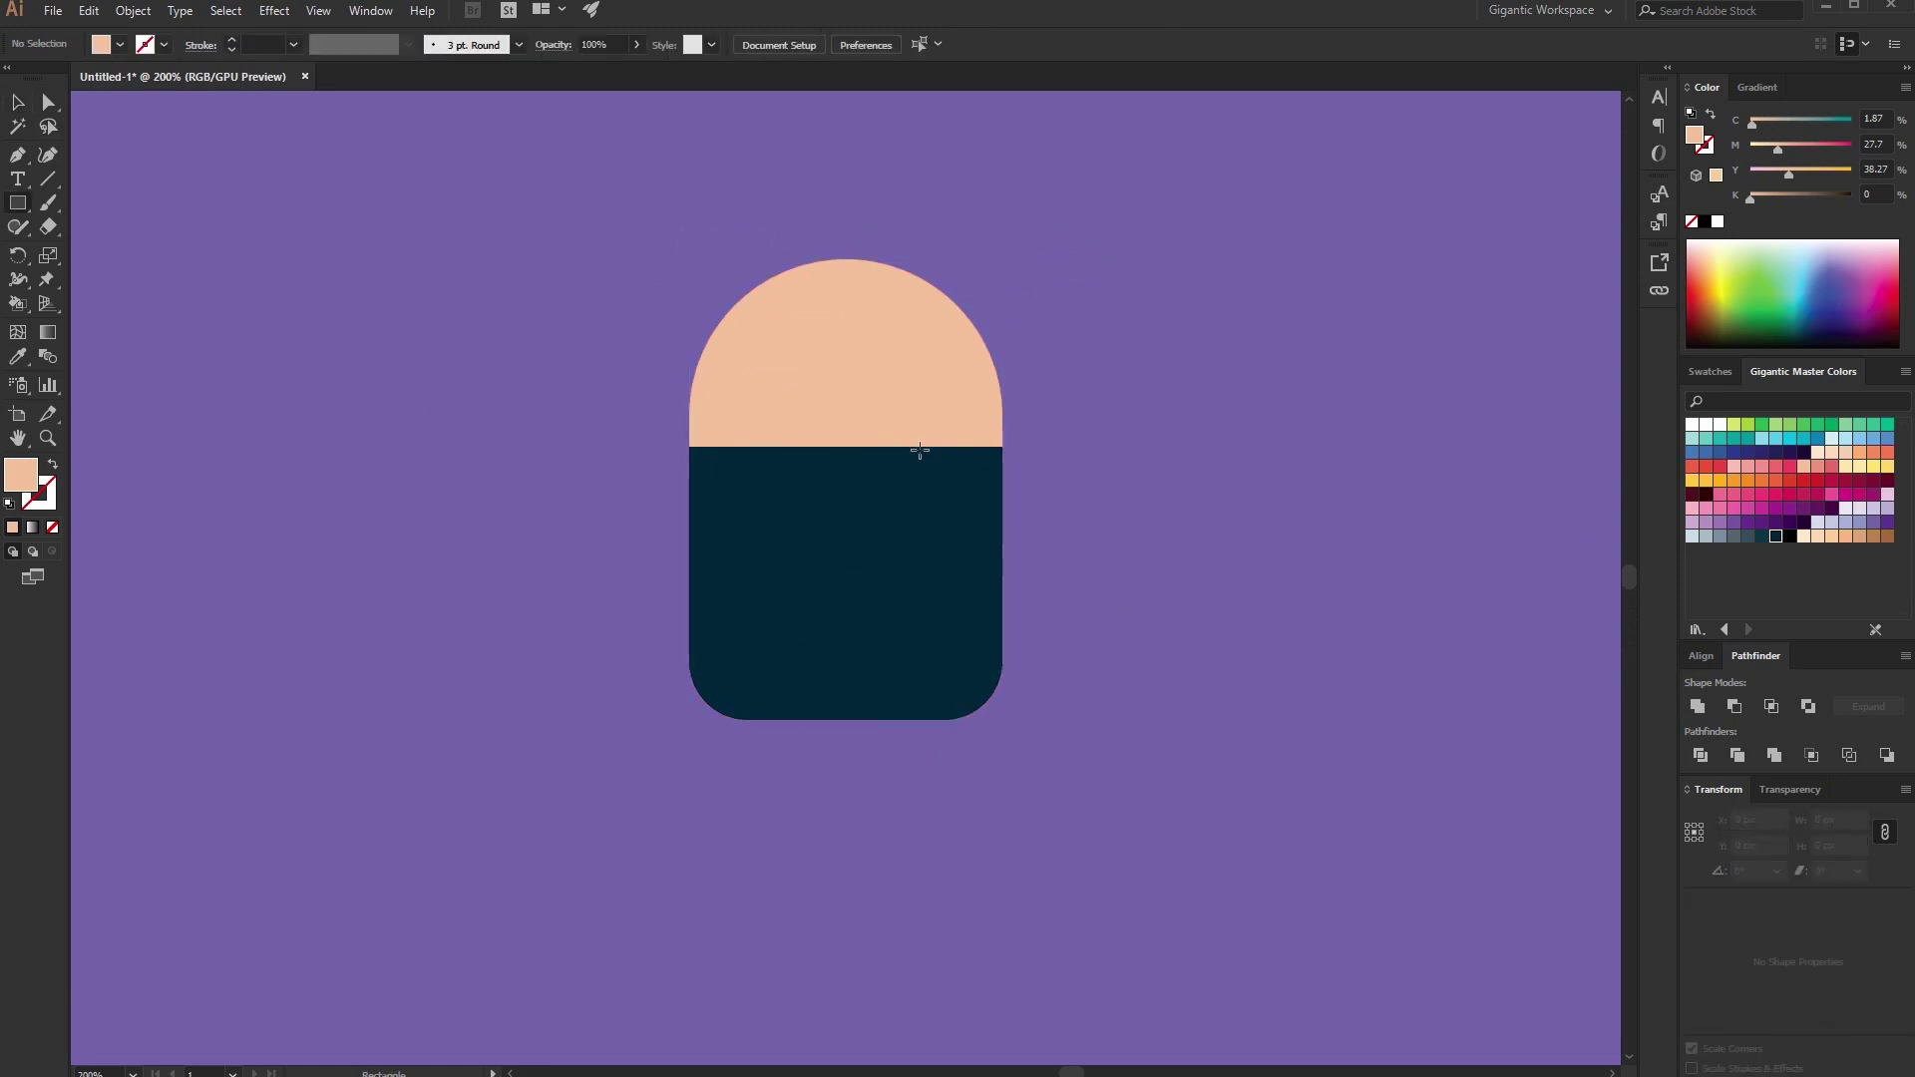
Add a small navy block at the dome's right edge with a rounded top-left corner.
left_click_drag(920, 447, 1003, 328)
left_click(1775, 539)
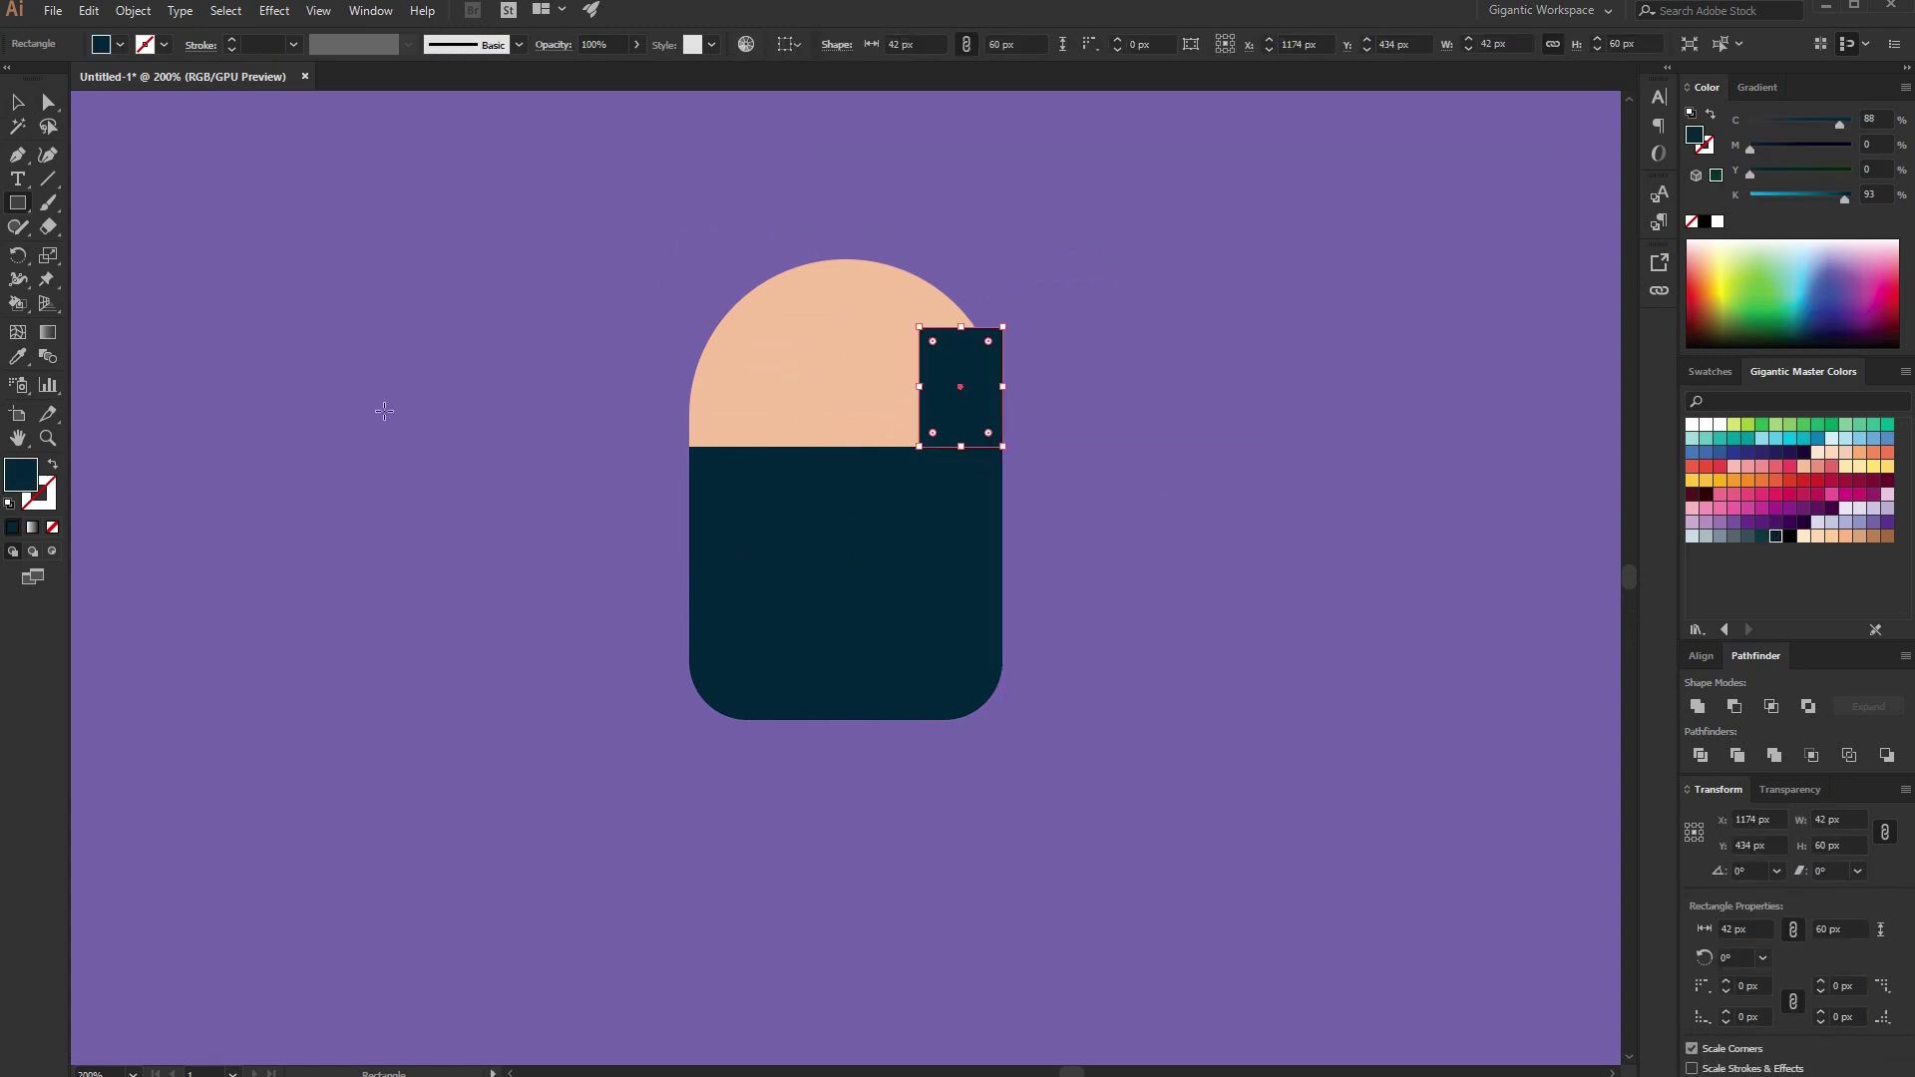
left_click(58, 103)
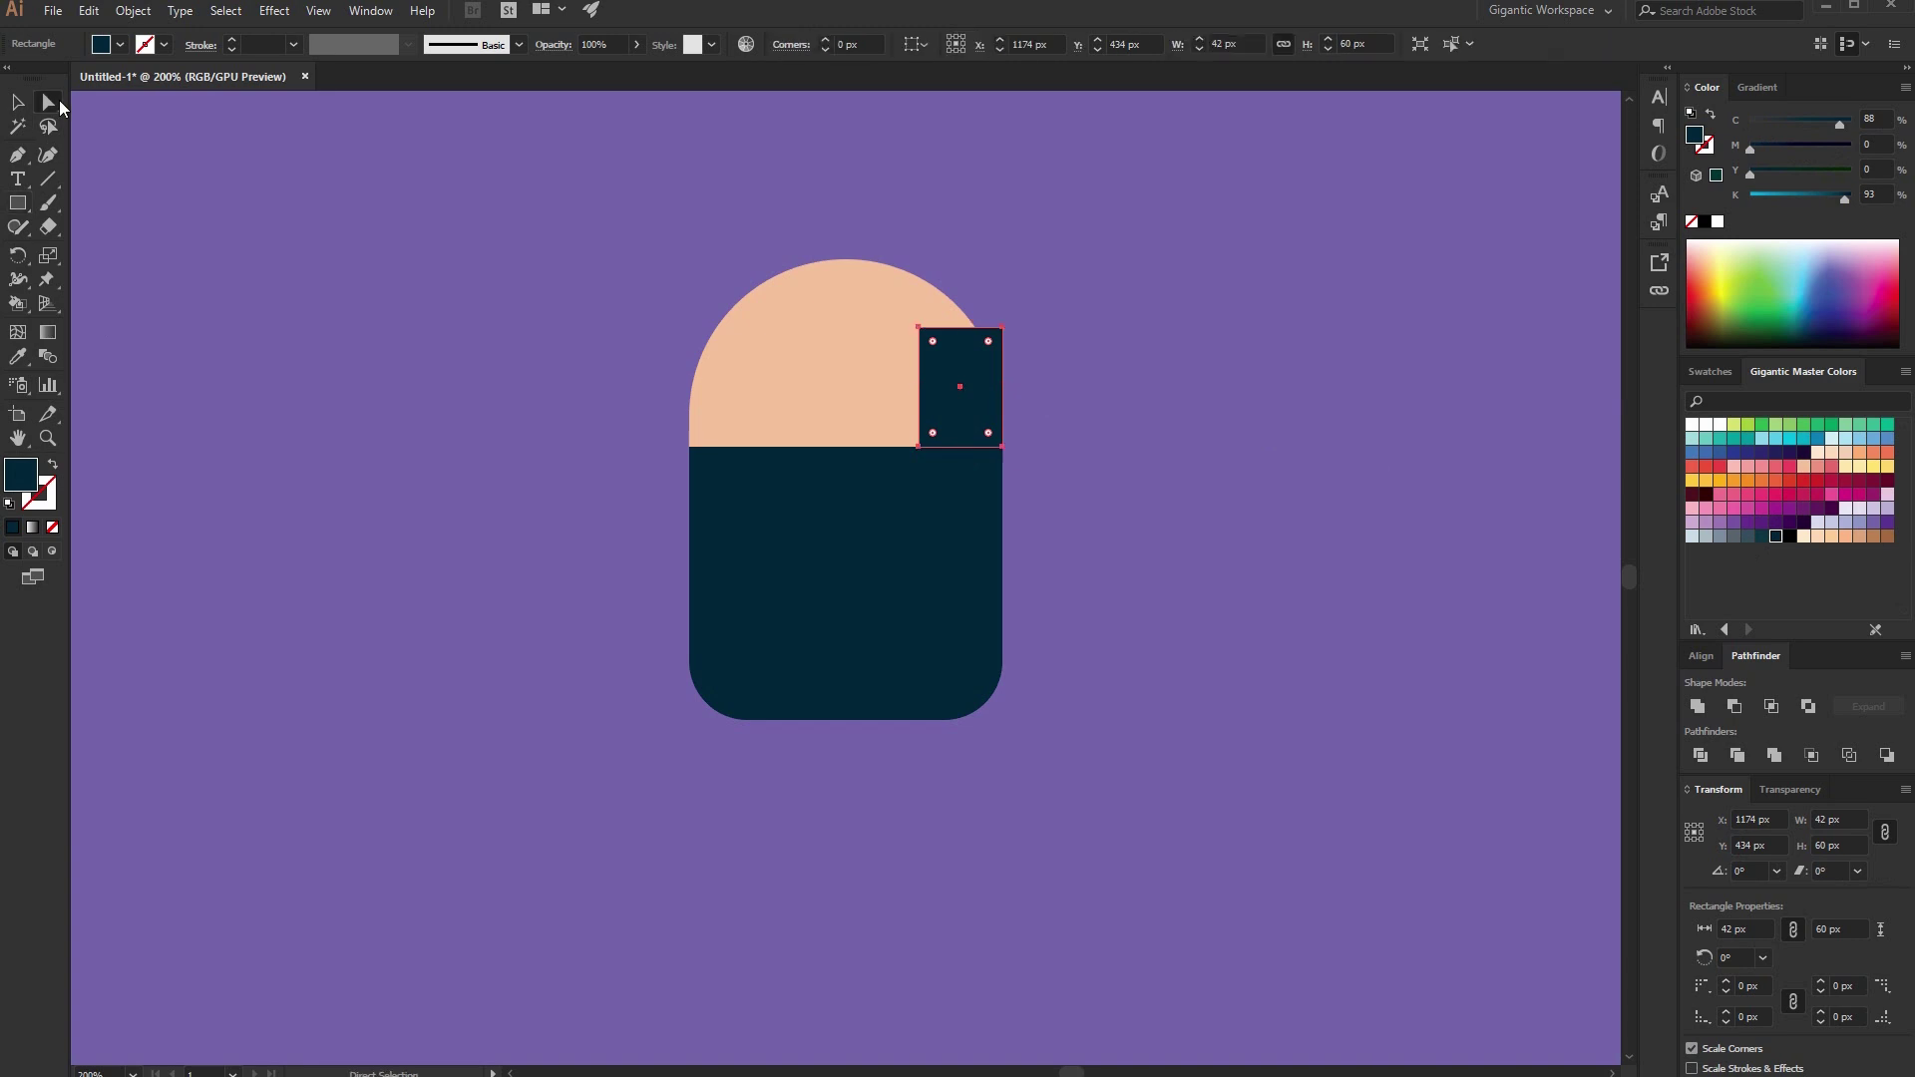
left_click(919, 327)
left_click_drag(946, 355, 966, 385)
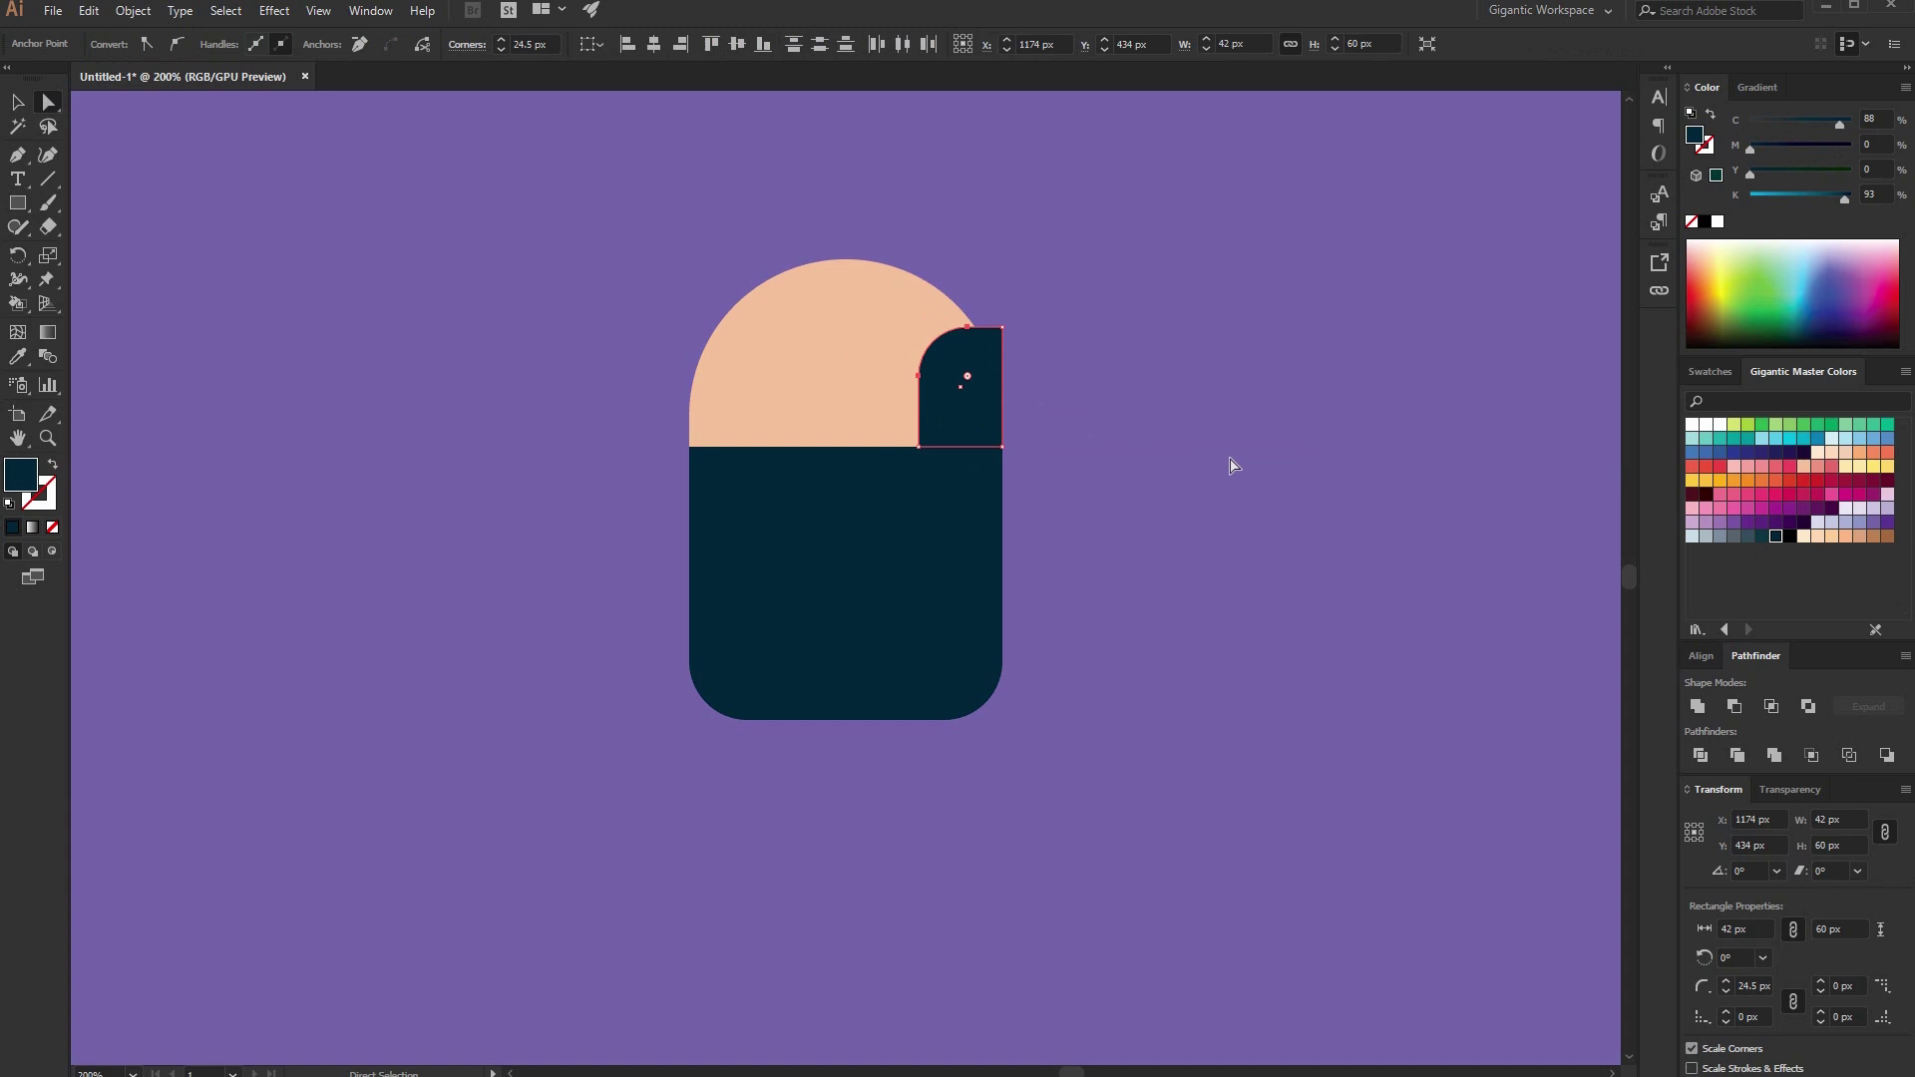
left_click(18, 101)
left_click(552, 305)
key("m")
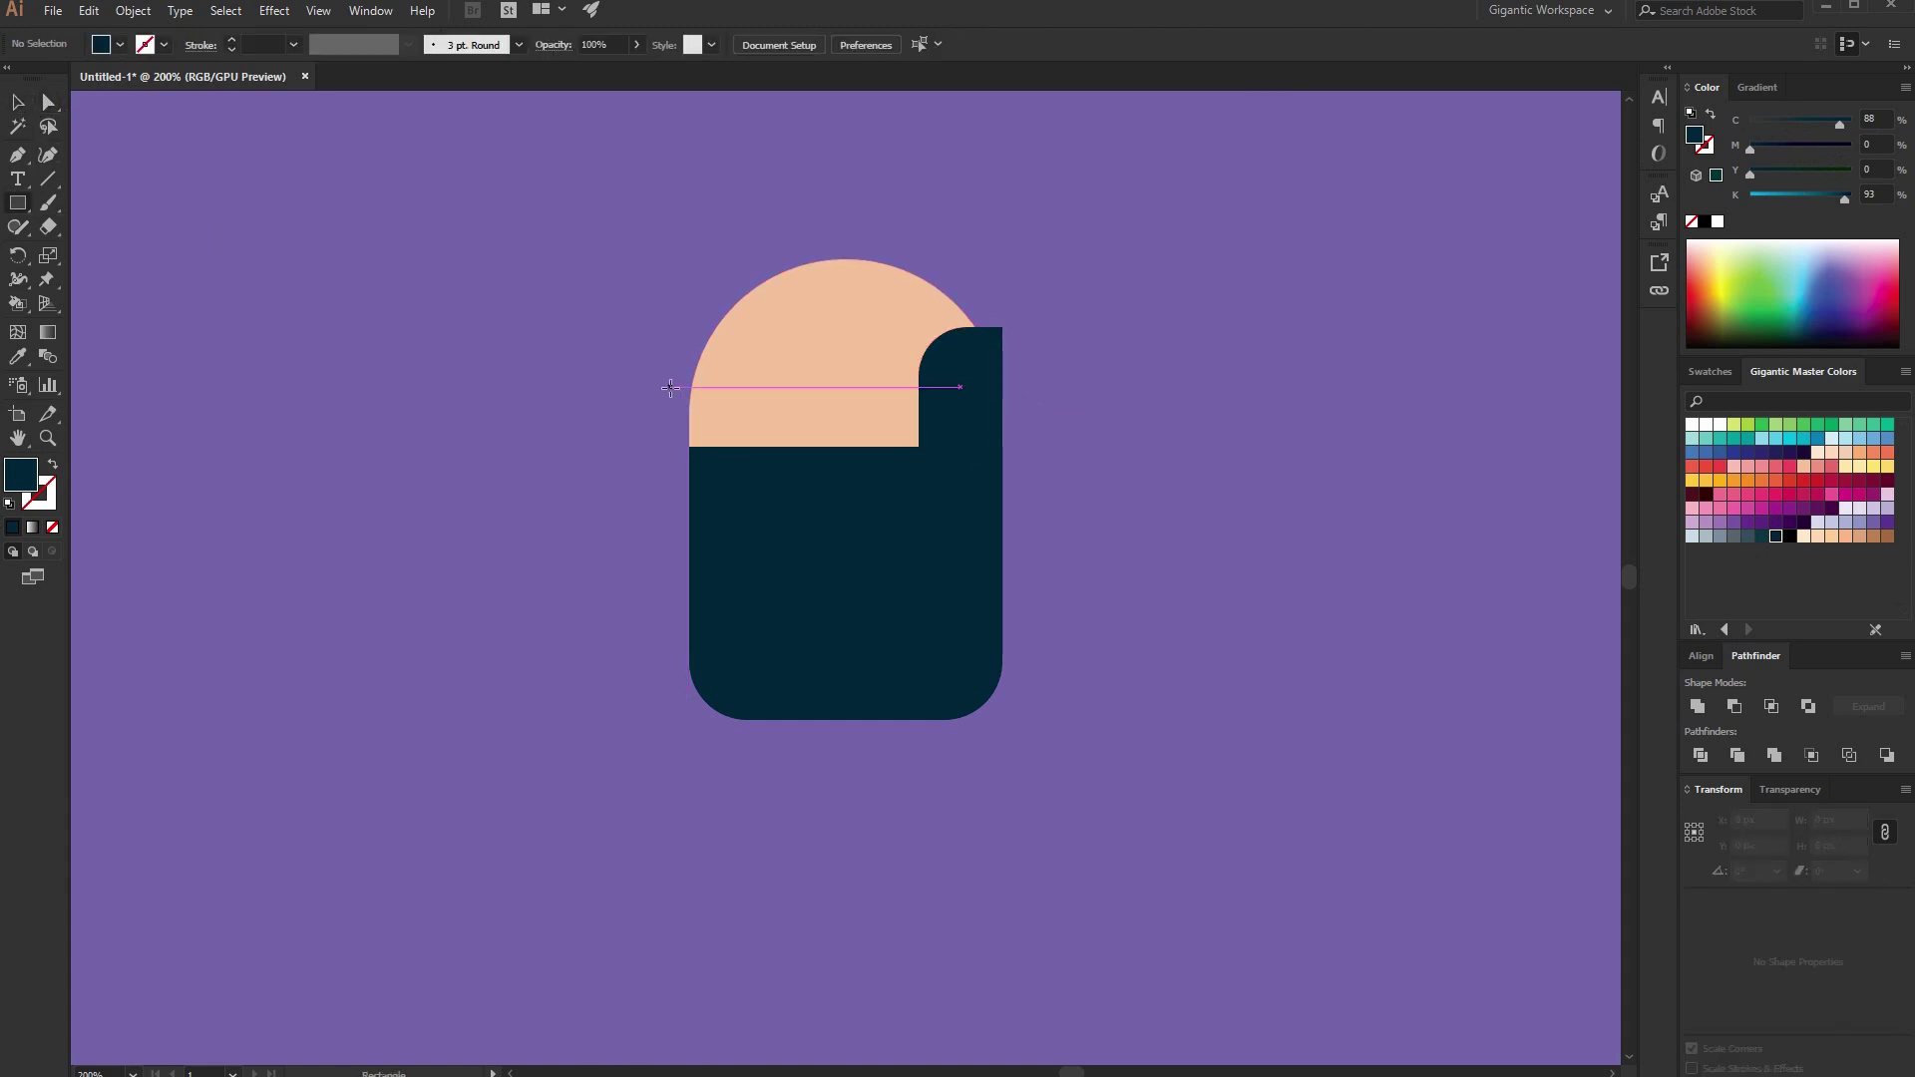
Draw a thin 100×17 px navy bar across the peach face and nudge it into place.
left_click_drag(666, 388, 866, 423)
key("Up")
key("Up")
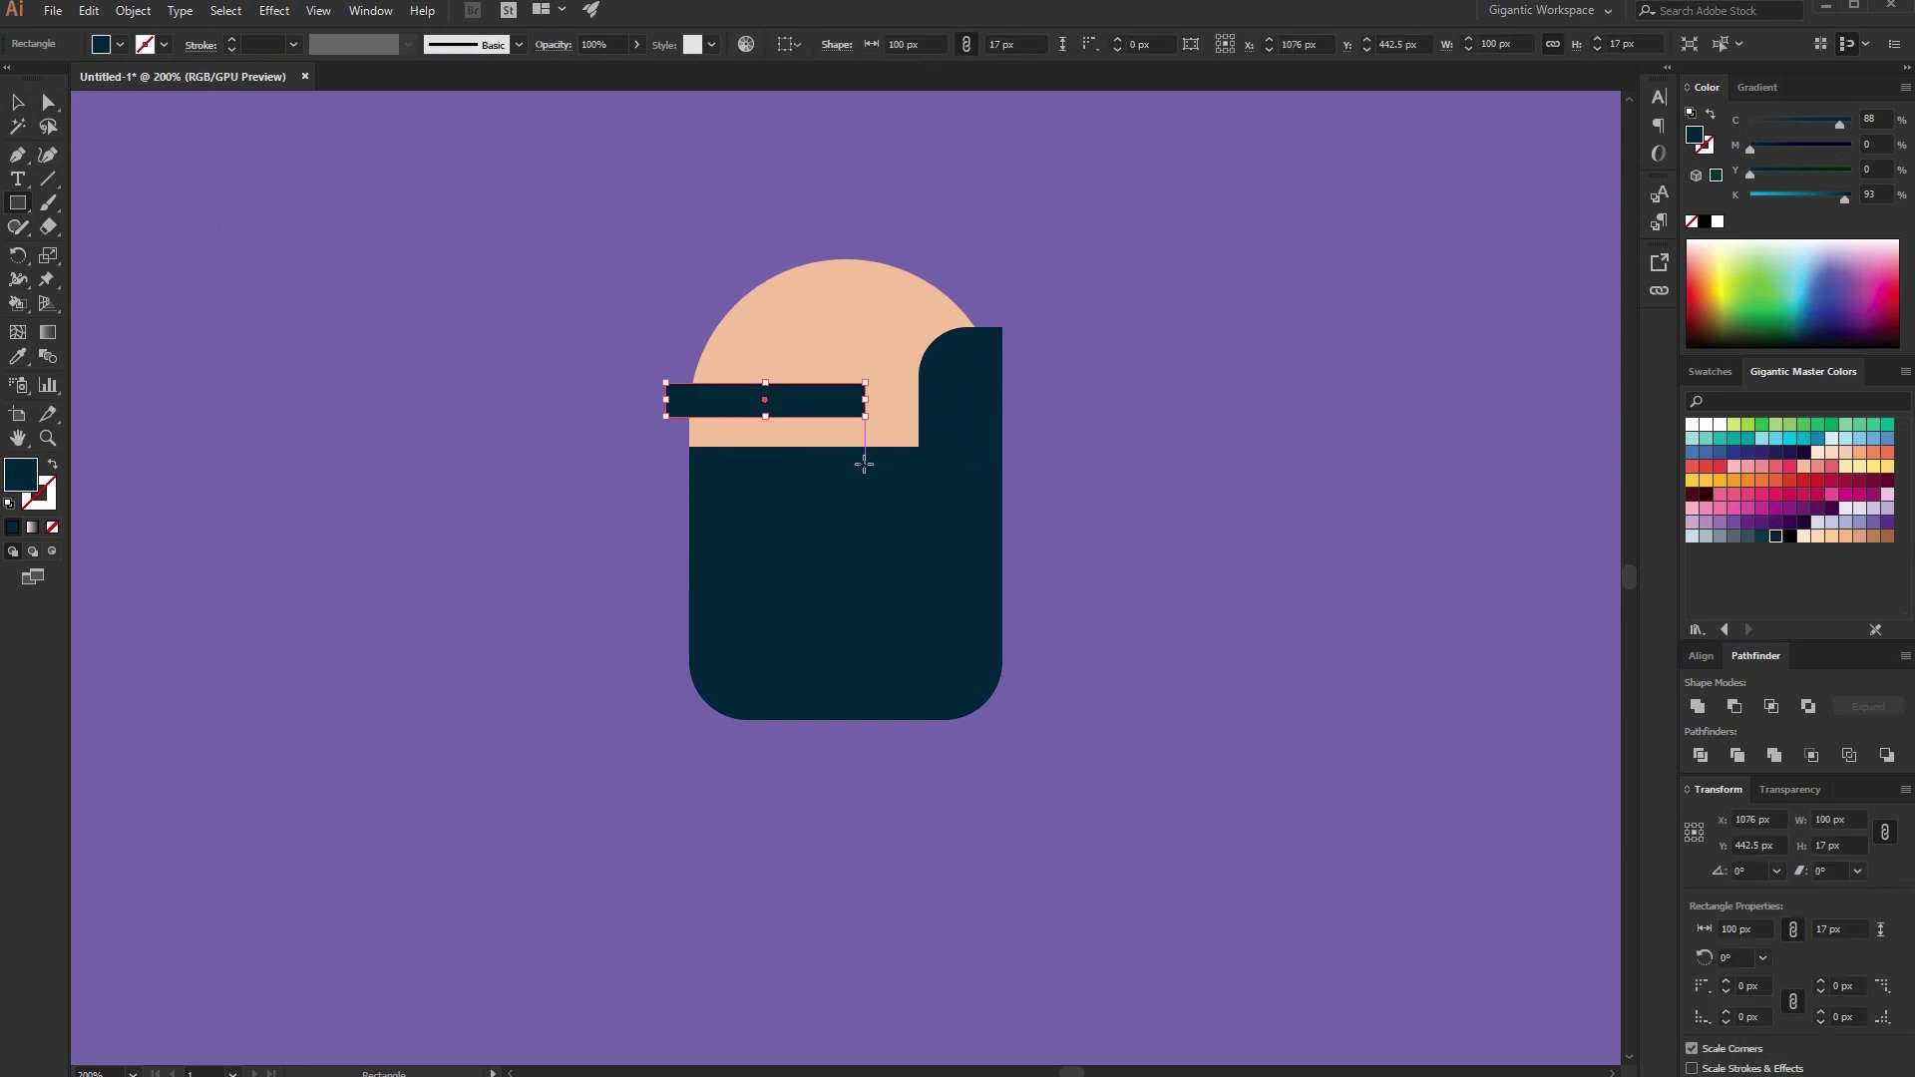
key("Right")
key("Right")
key("Right")
key("Right")
key("Right")
key("Right")
key("Up")
key("v")
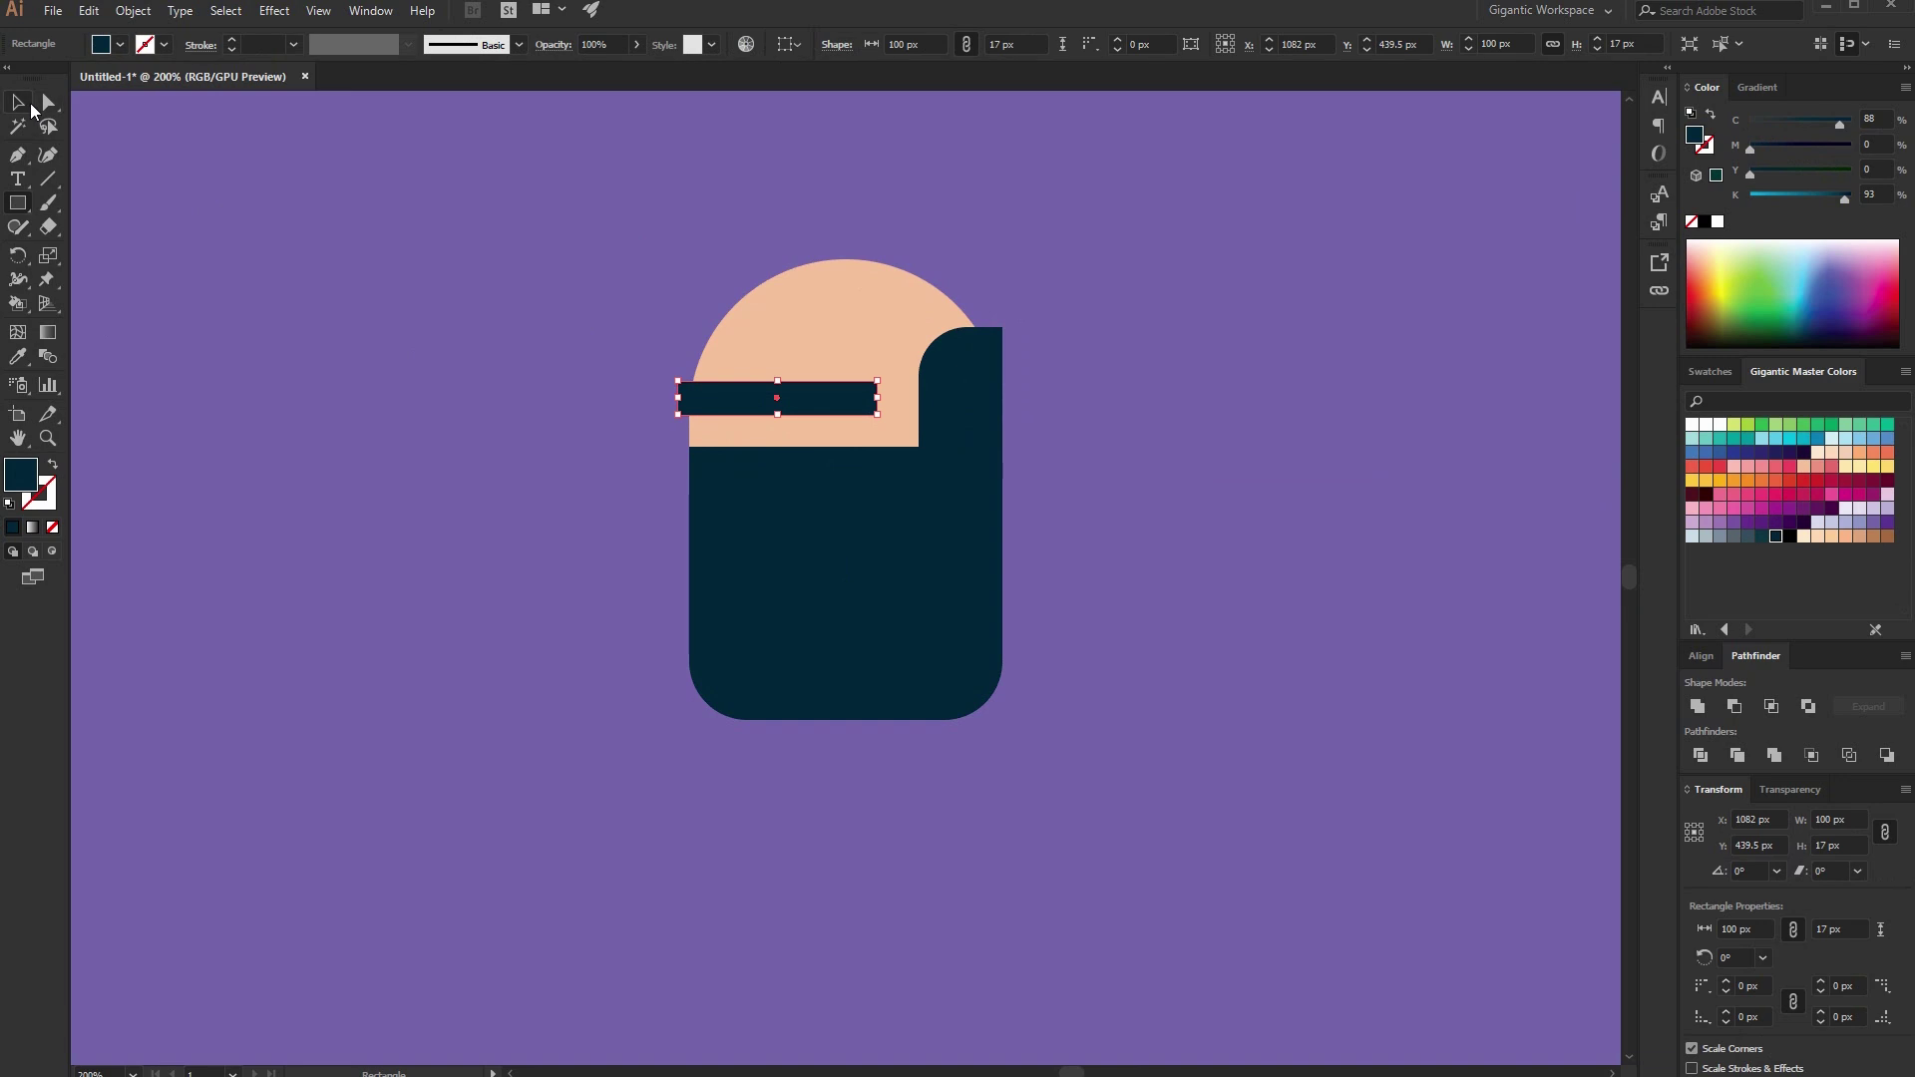
left_click(415, 232)
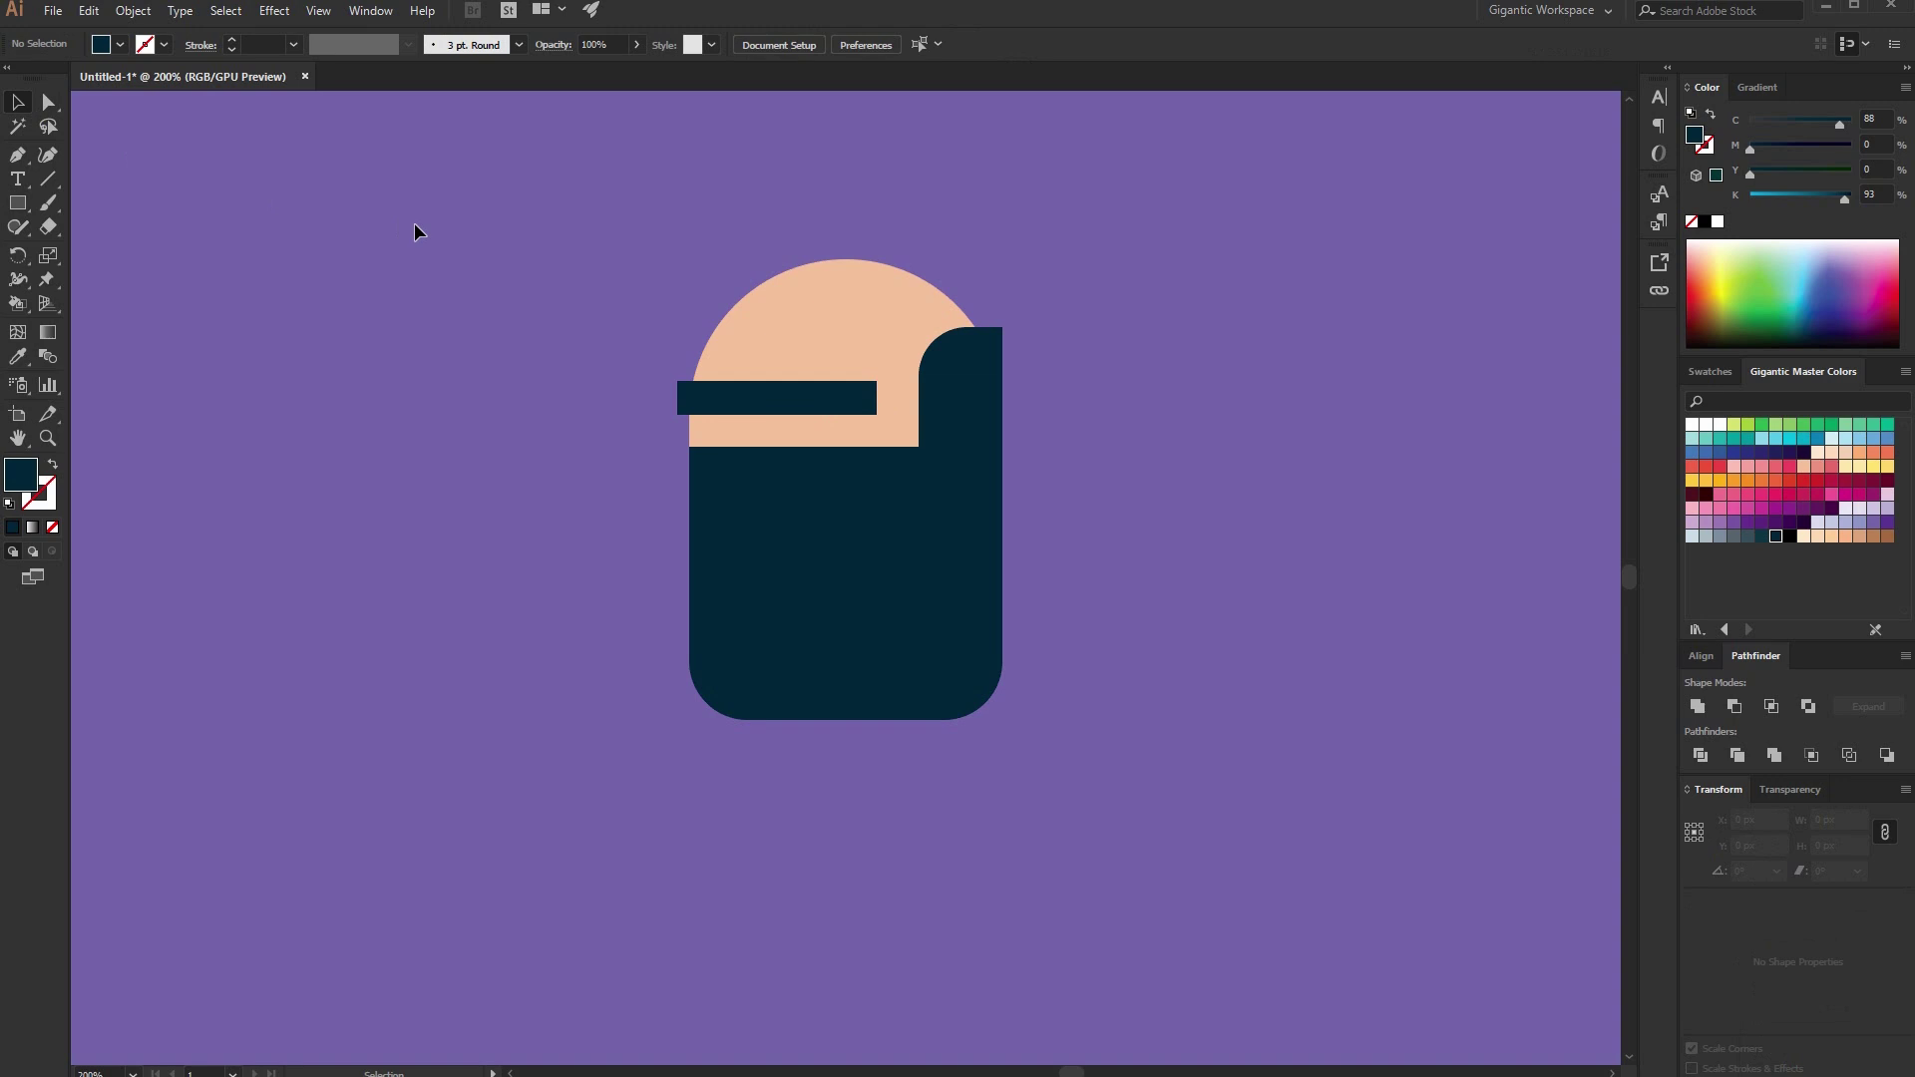
Select all the head shapes and move the head up and to the left.
left_click_drag(1039, 296, 698, 638)
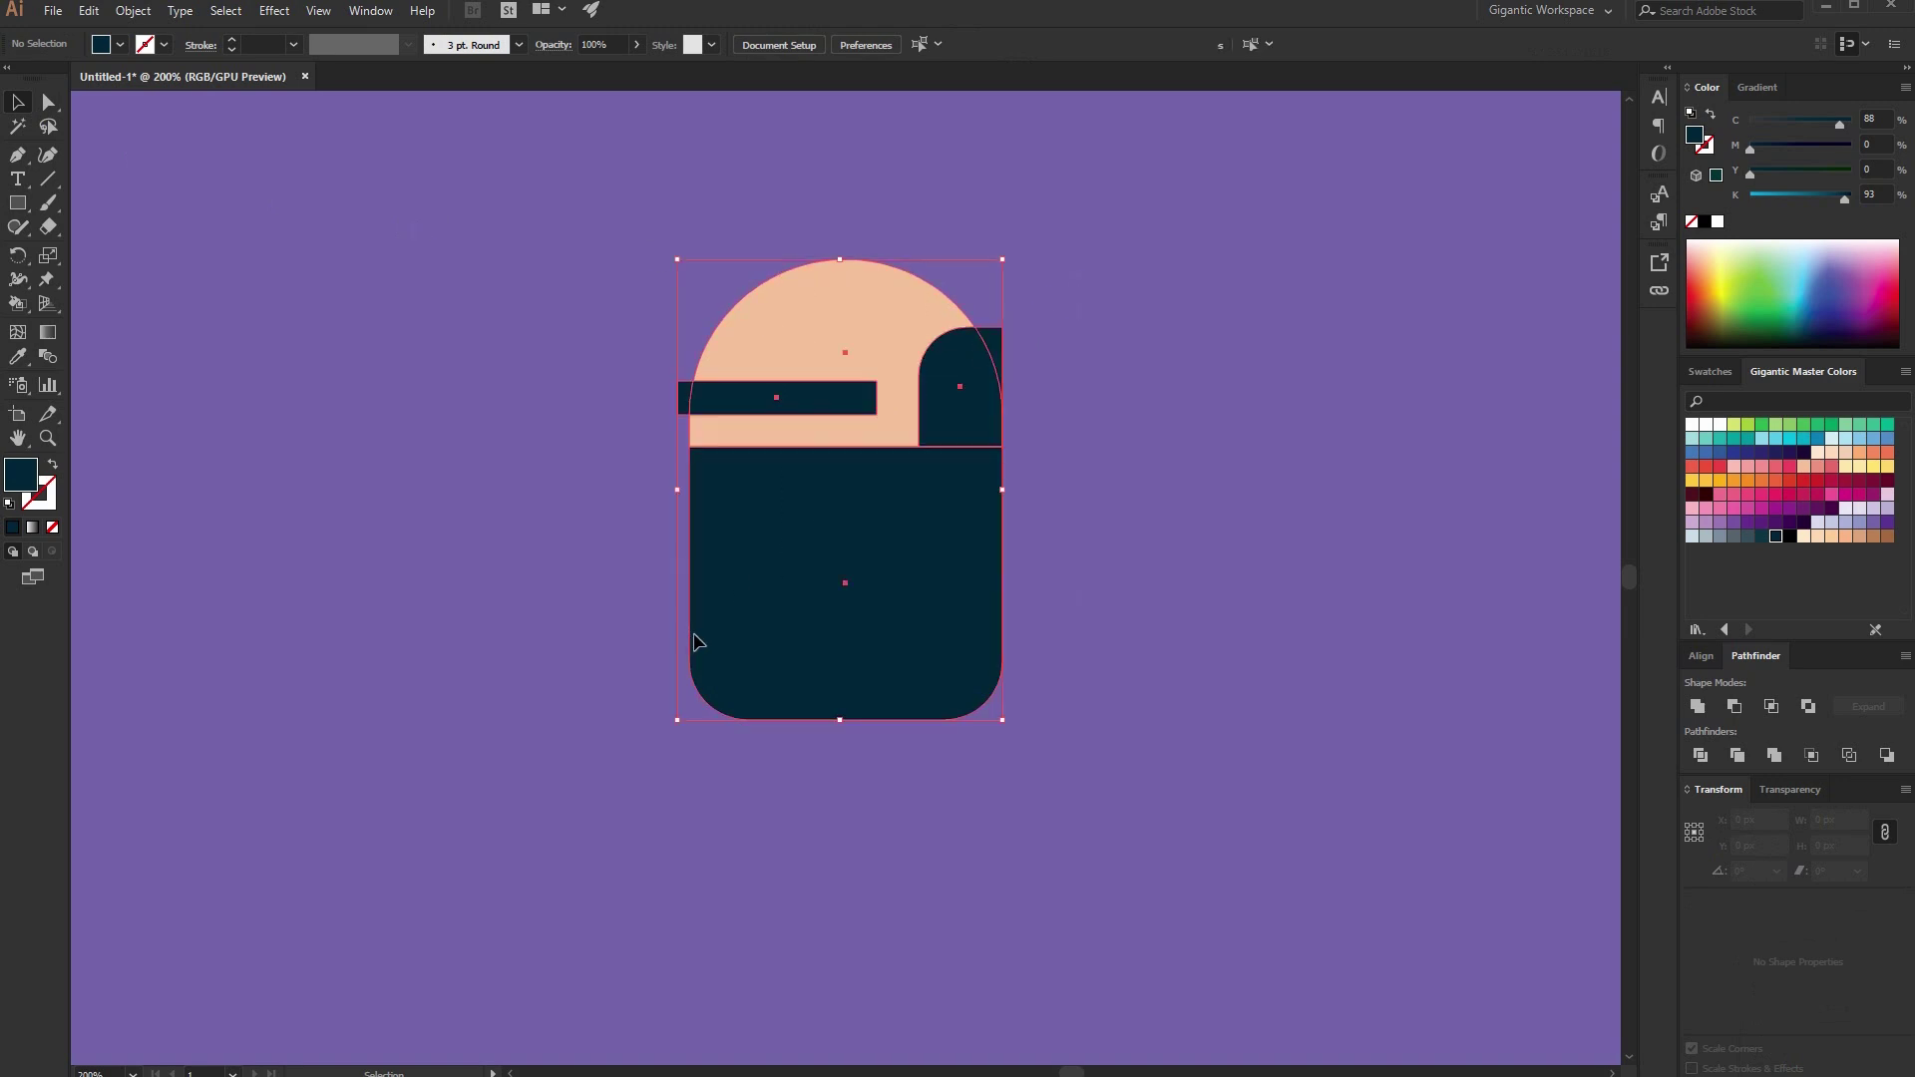
key("a")
key("ctrl+minus")
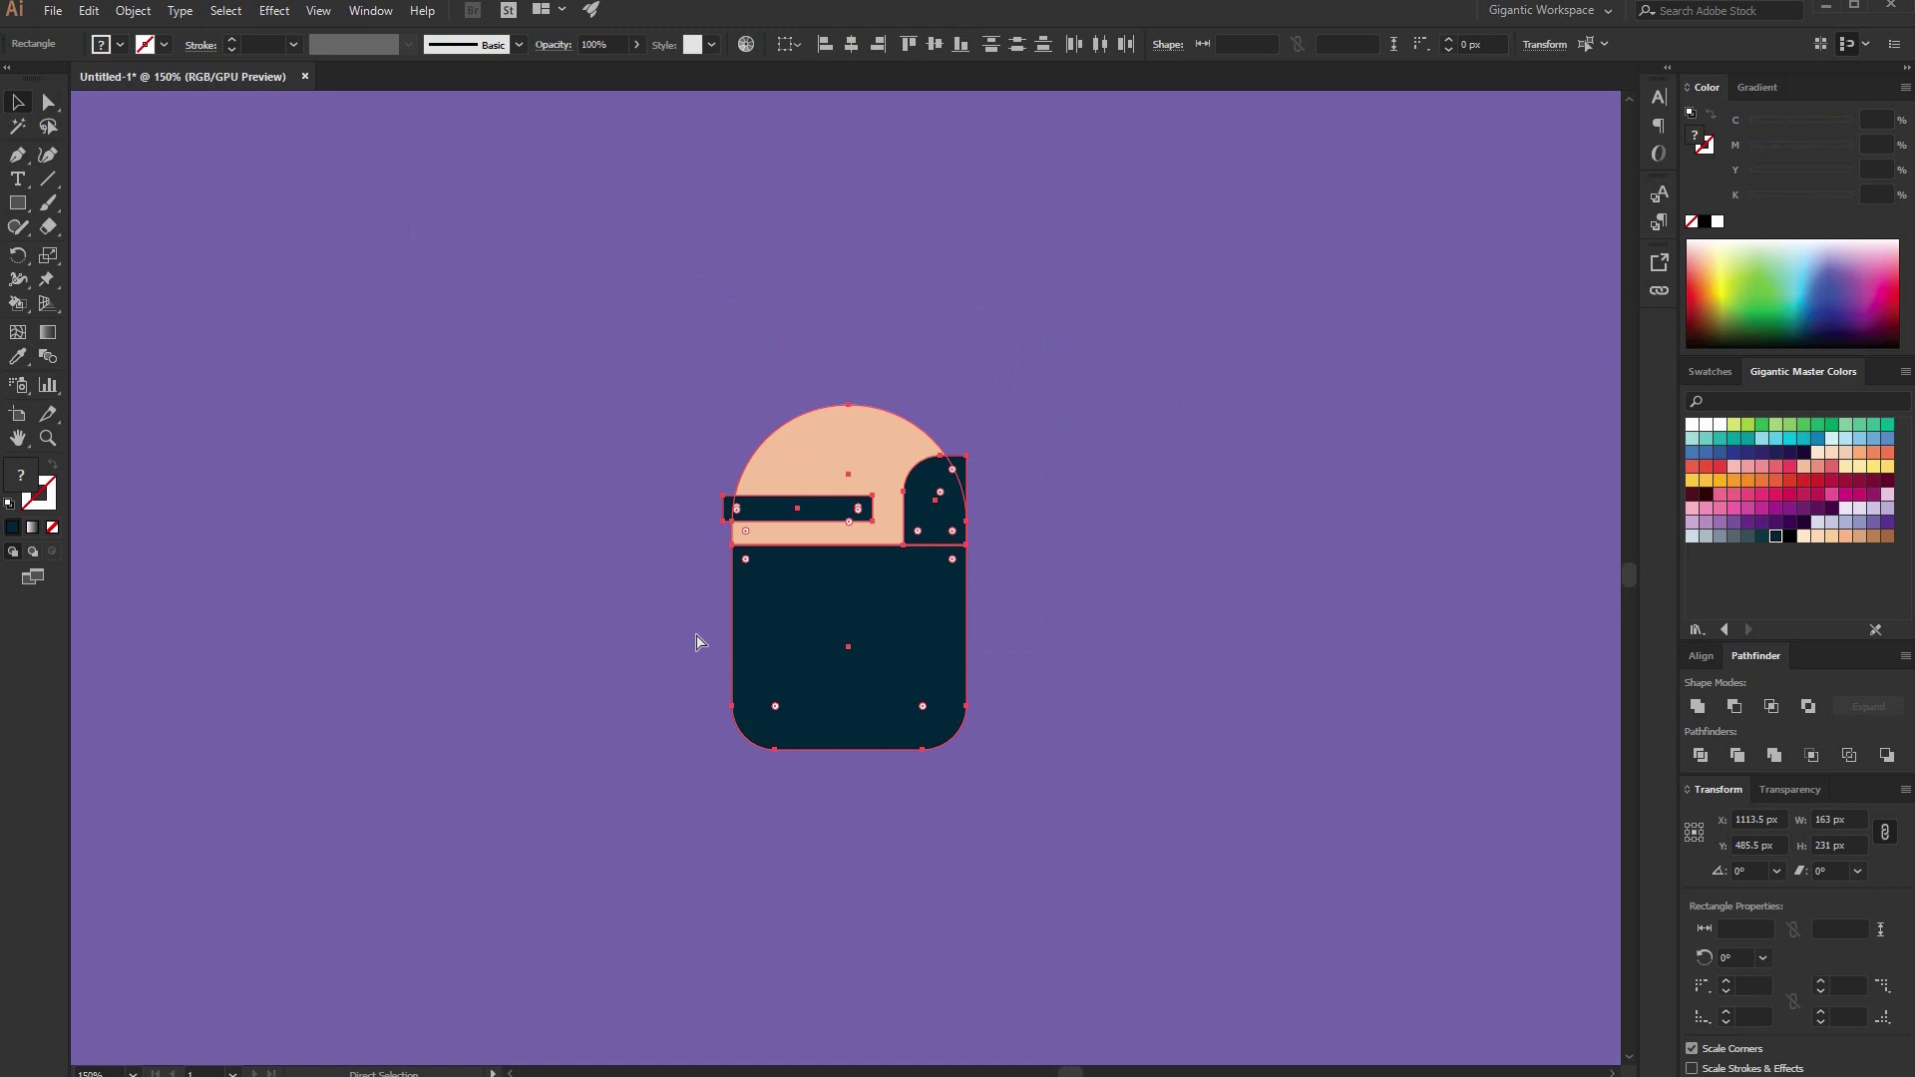
key("v")
left_click_drag(833, 627, 547, 475)
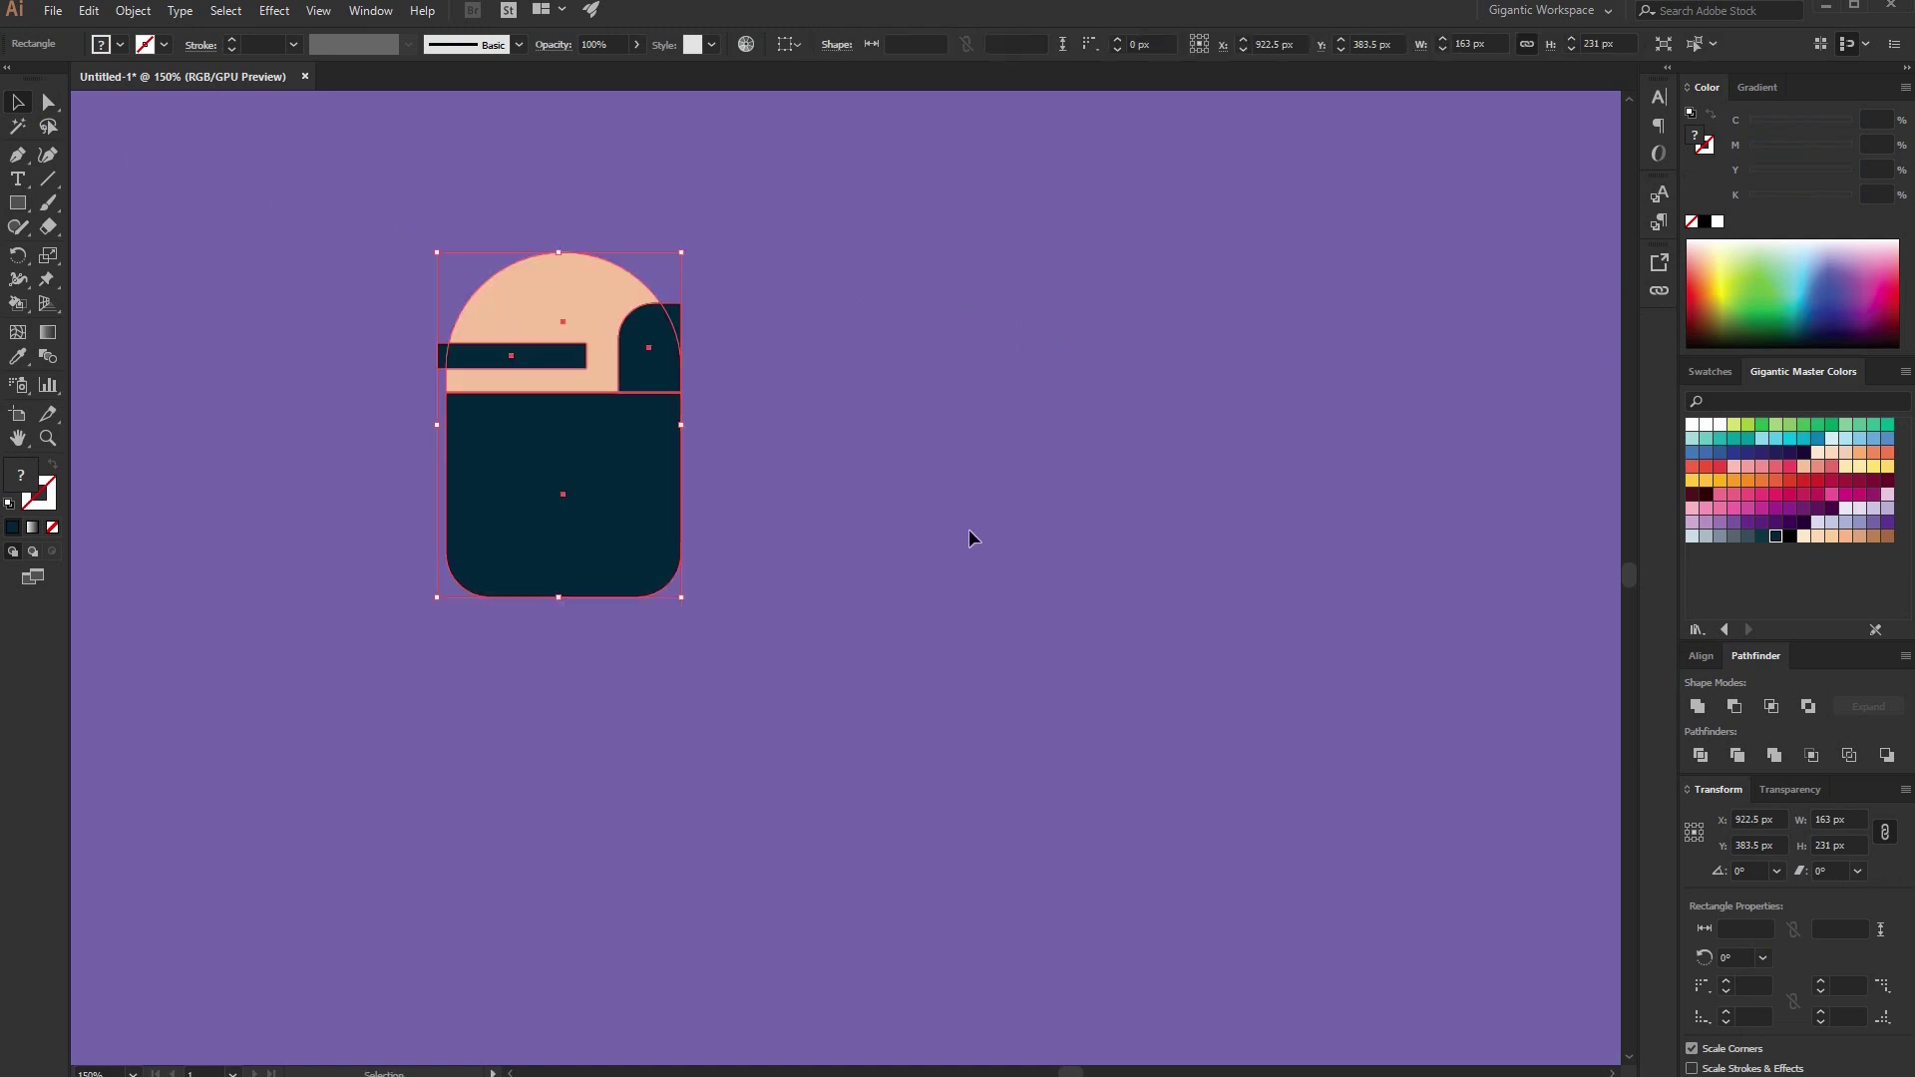
Draw a red 97×89 px rectangle at right with a 97×28 px strip copied beneath it.
key("m")
mouse_move(998, 381)
left_mouse_down()
mouse_move(1110, 545)
mouse_move(1165, 548)
mouse_move(1144, 514)
left_mouse_up()
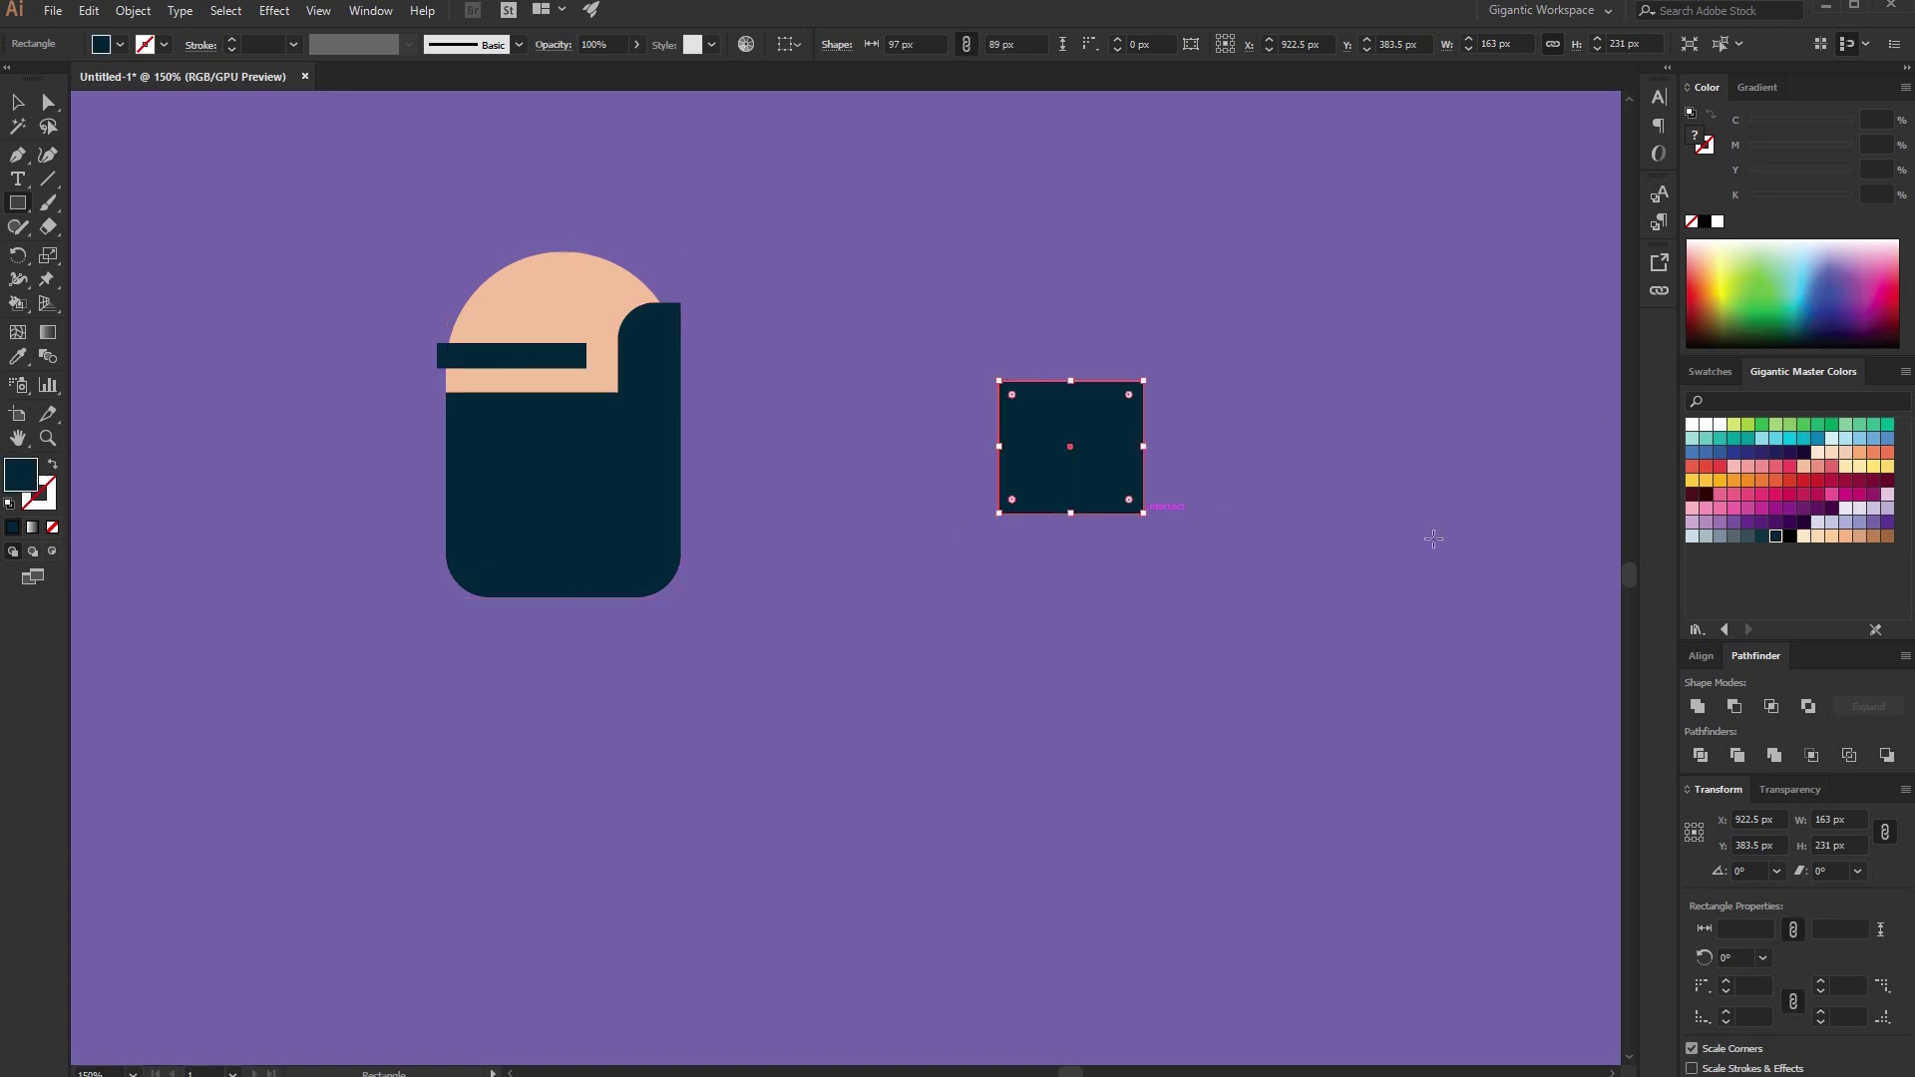
left_click(1721, 465)
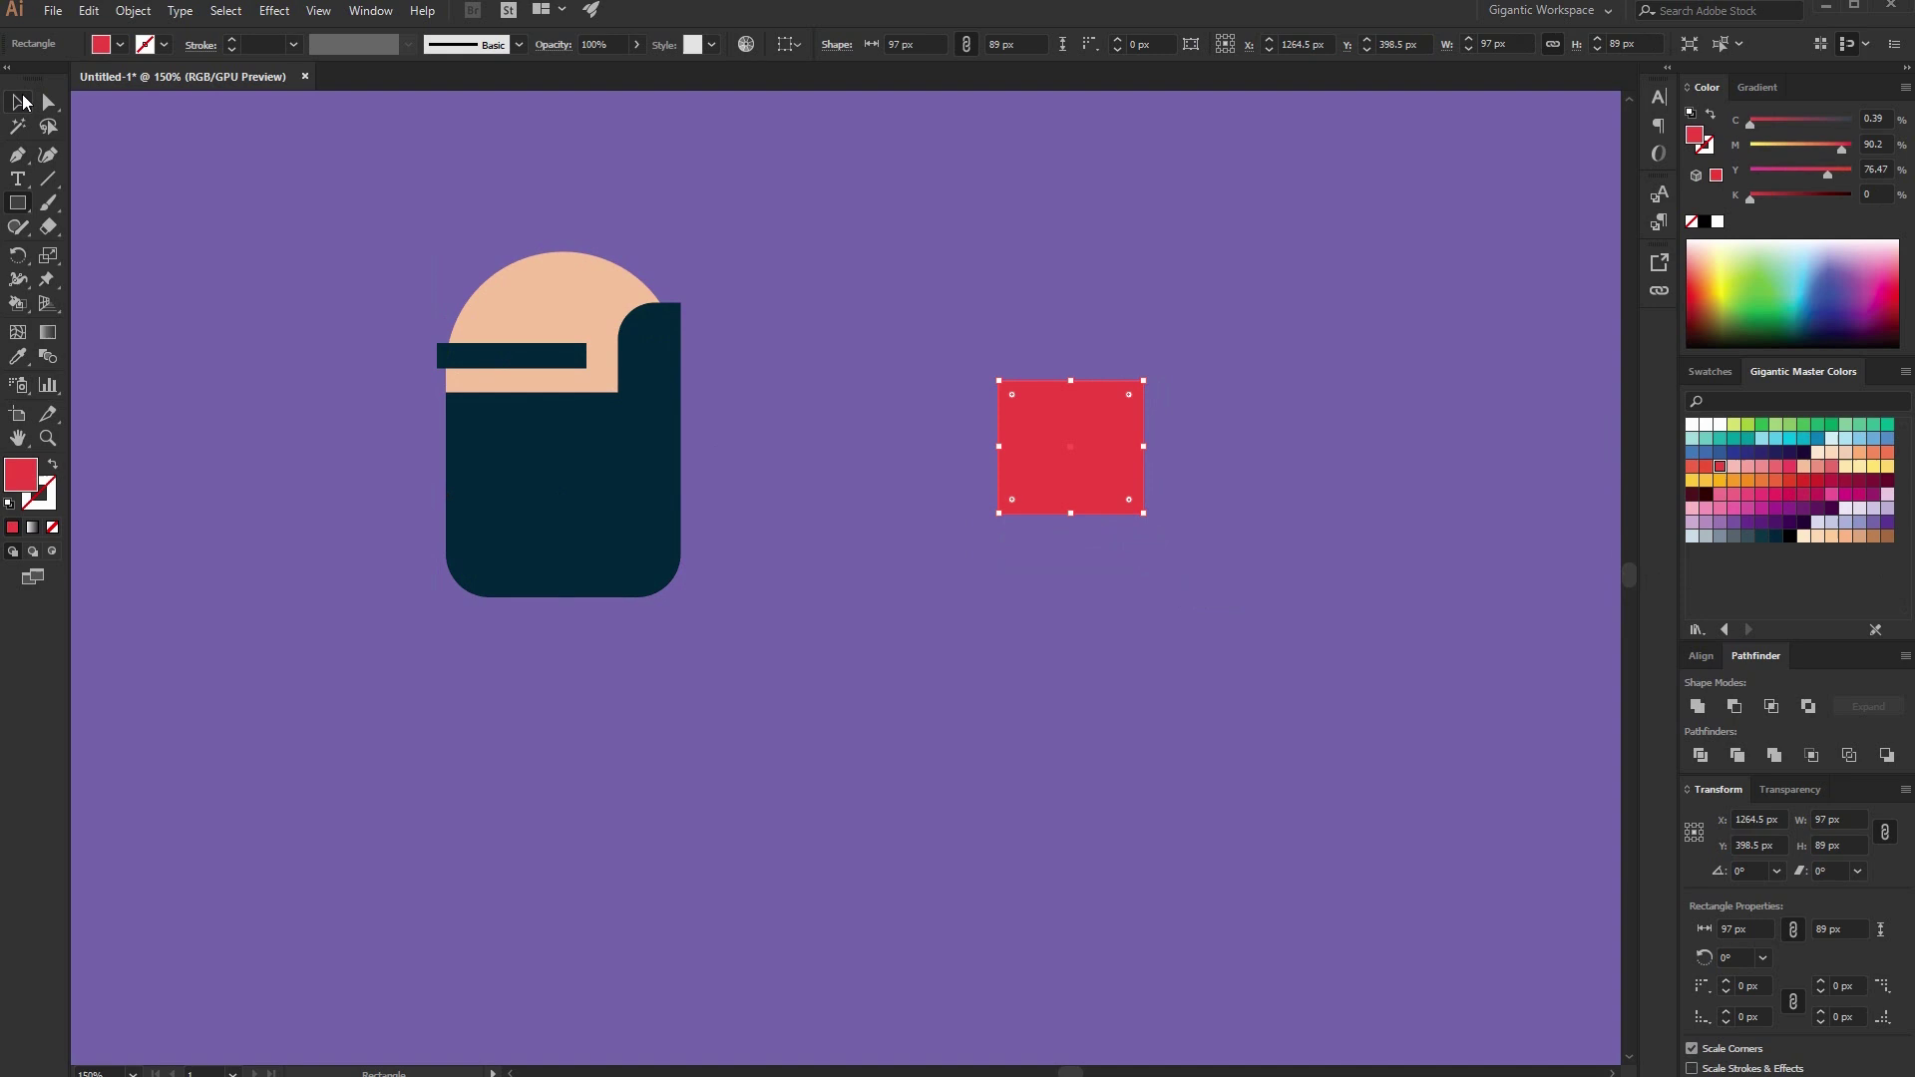
left_click(20, 102)
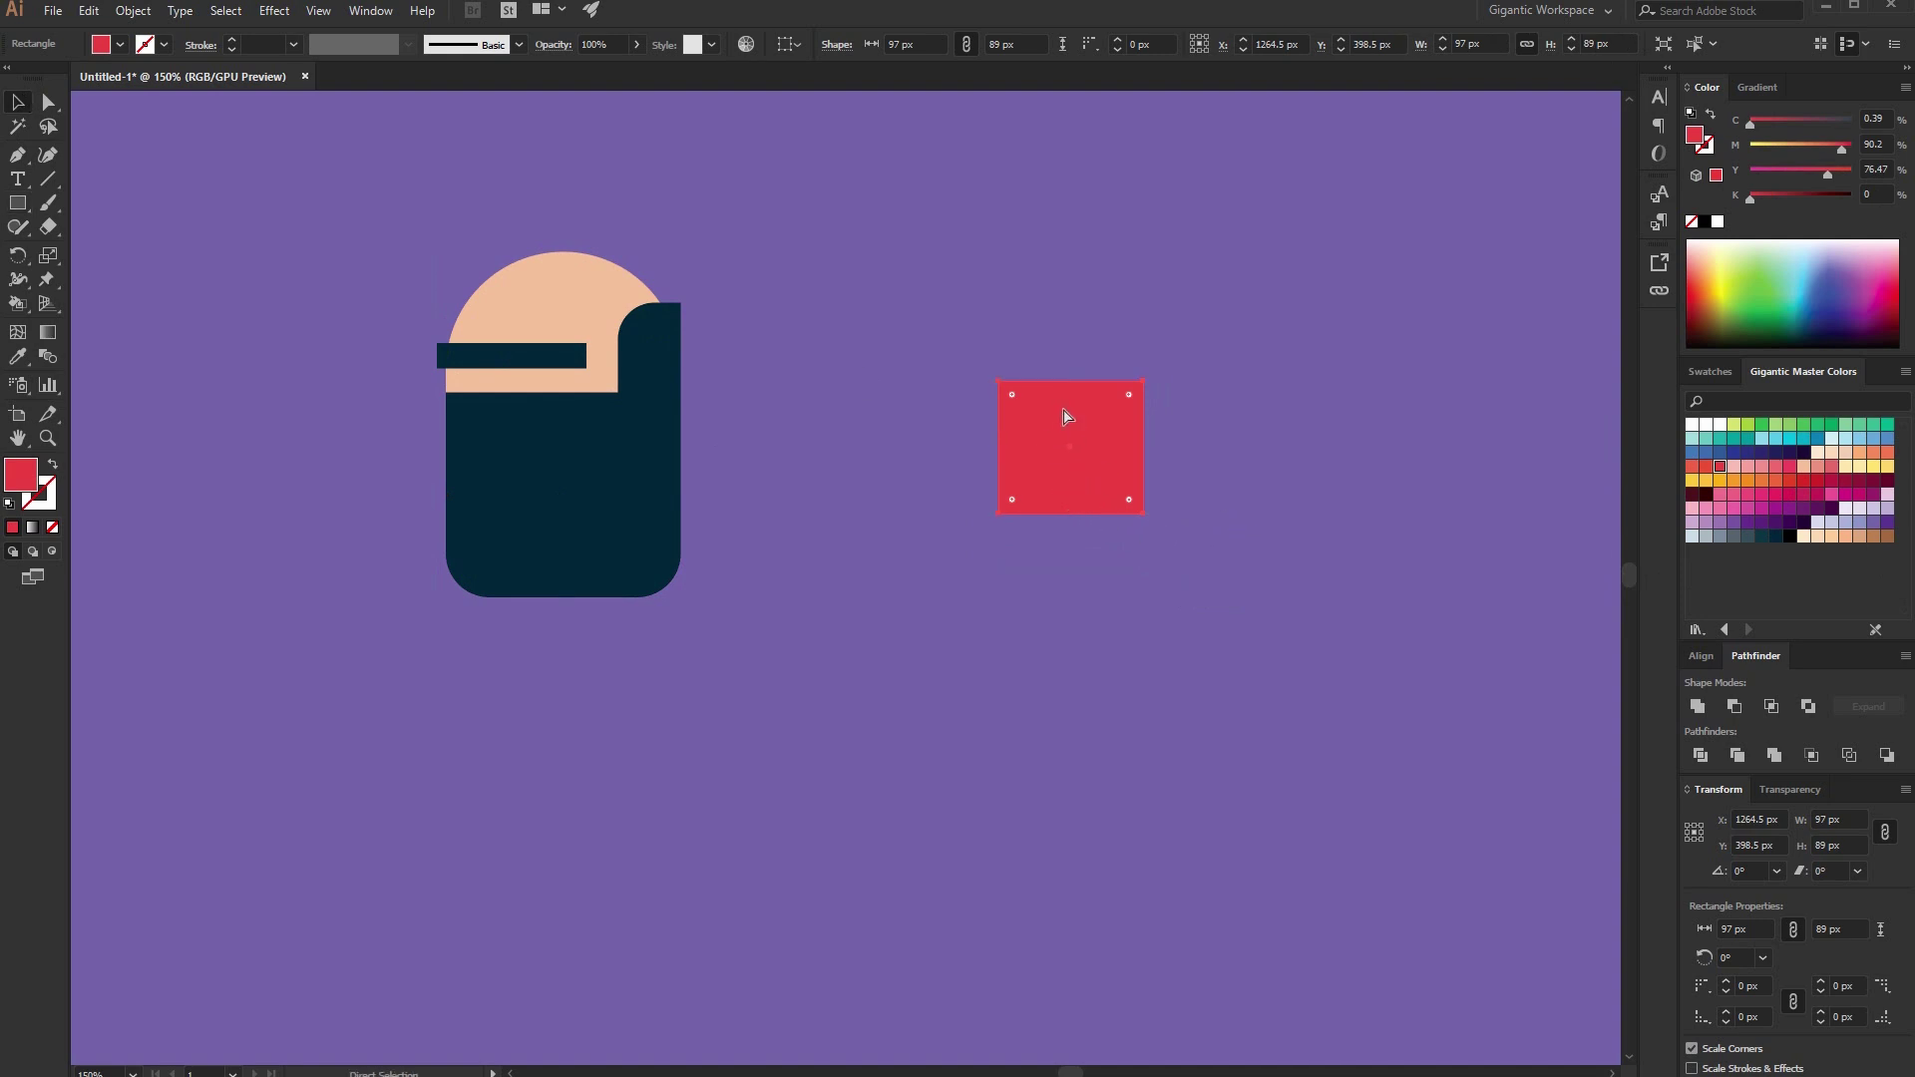
left_click_drag(1069, 377, 1108, 558)
Make the strip orange and add a 97×163 px peach body below with rounded bottom corners.
left_click(1761, 483)
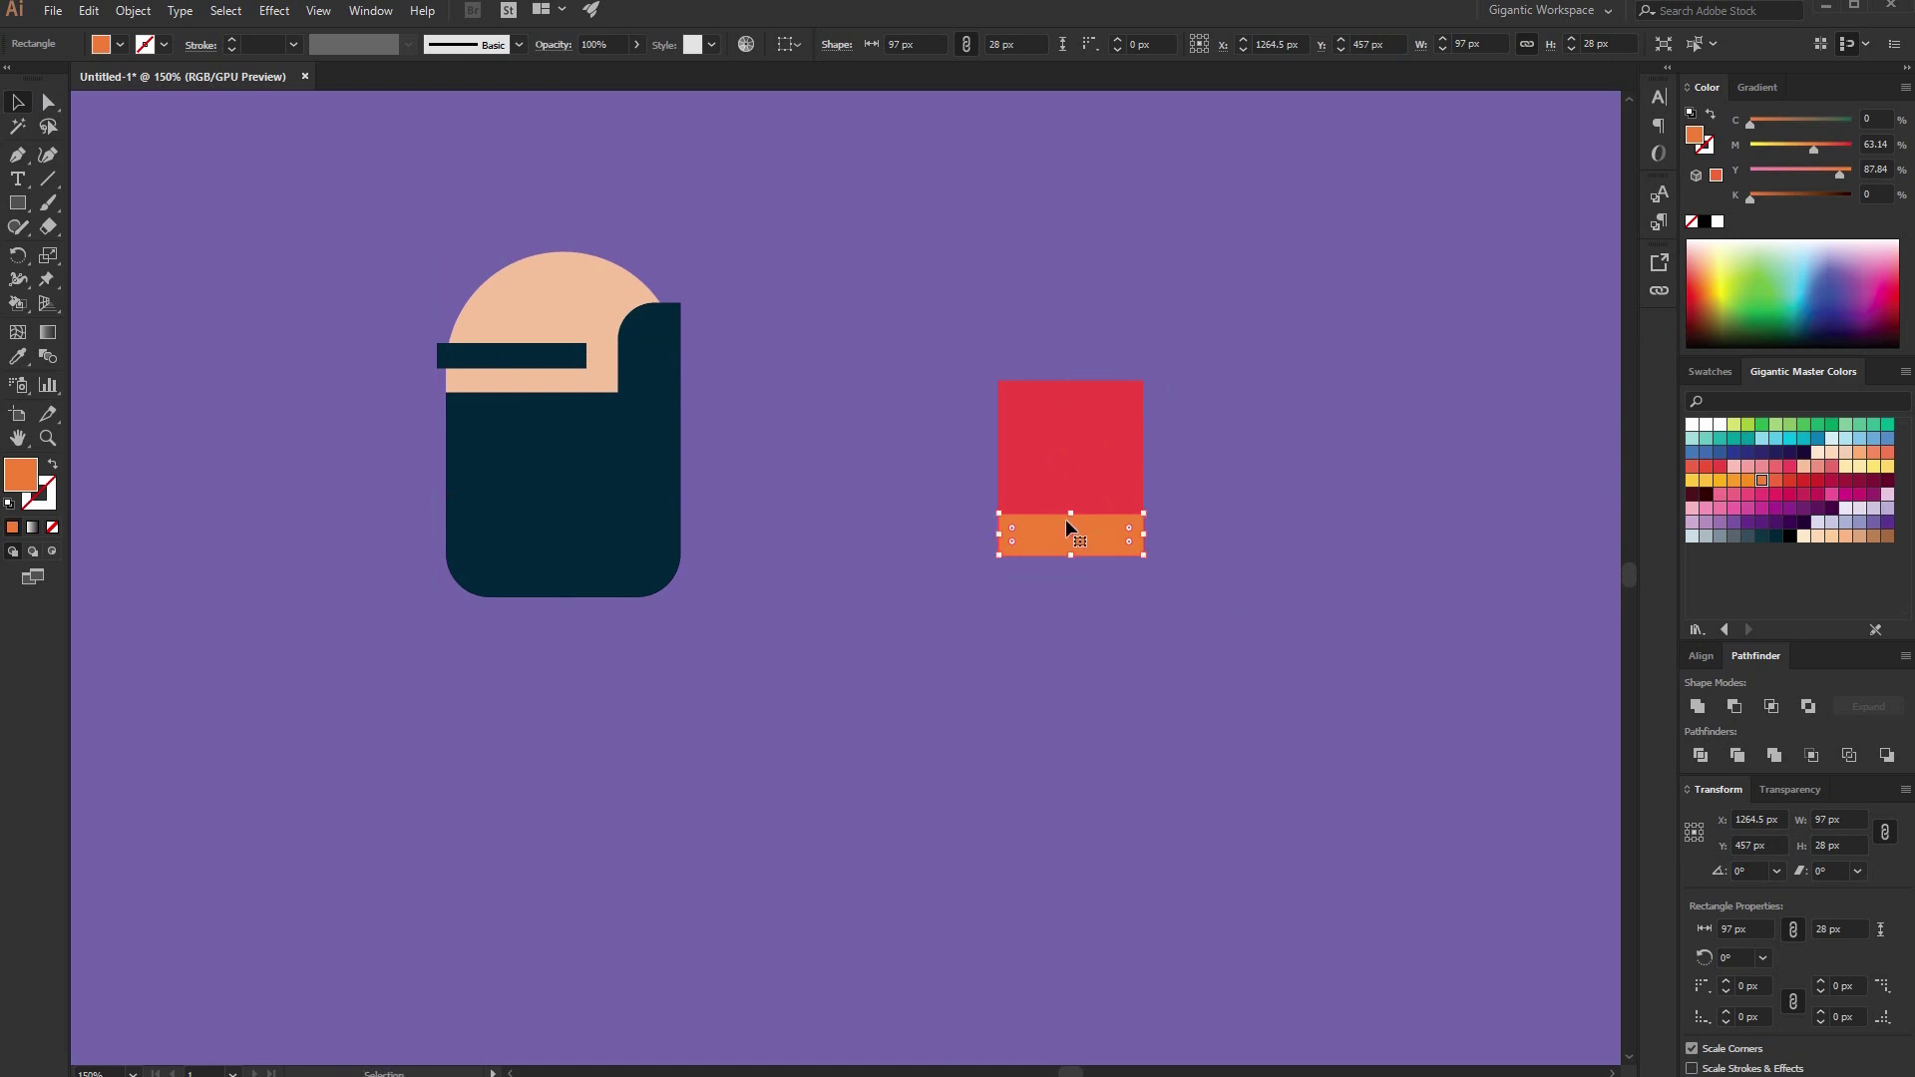
left_click_drag(1070, 515, 1113, 799)
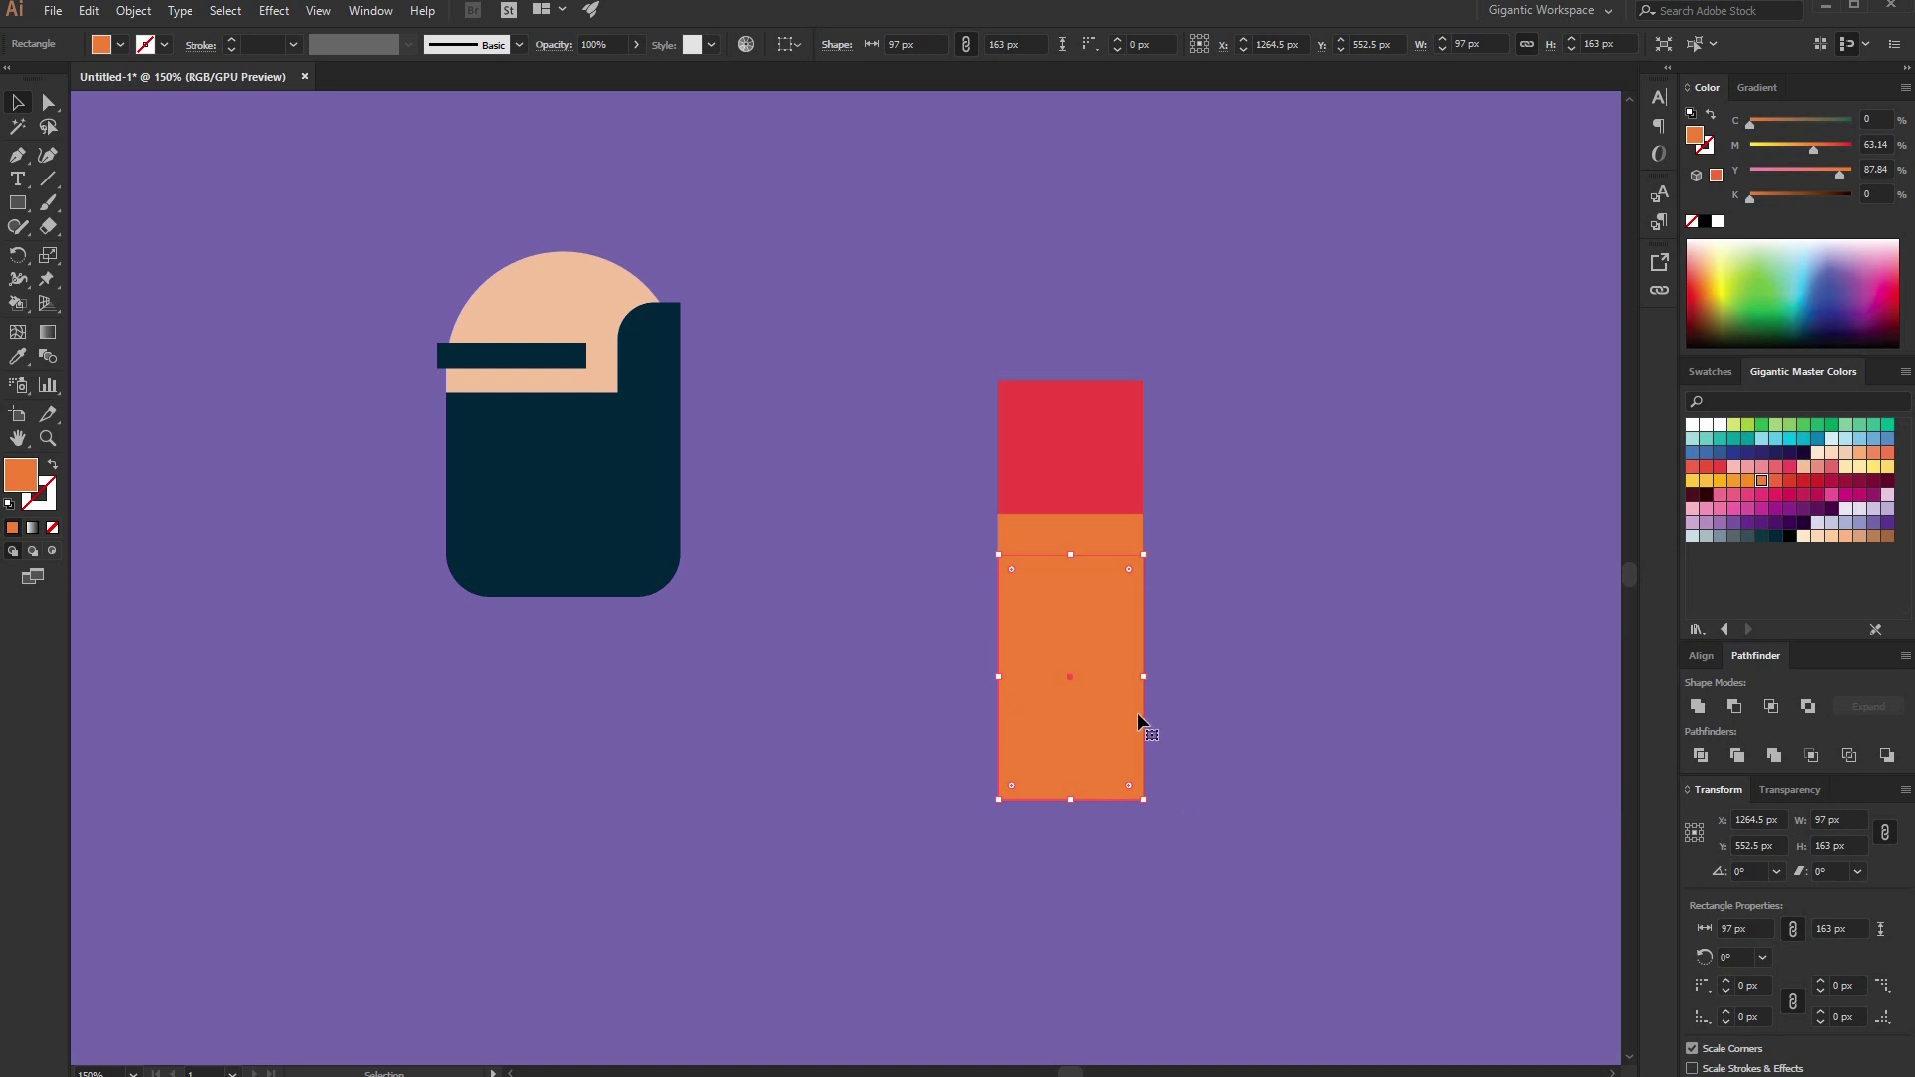
left_click(1805, 467)
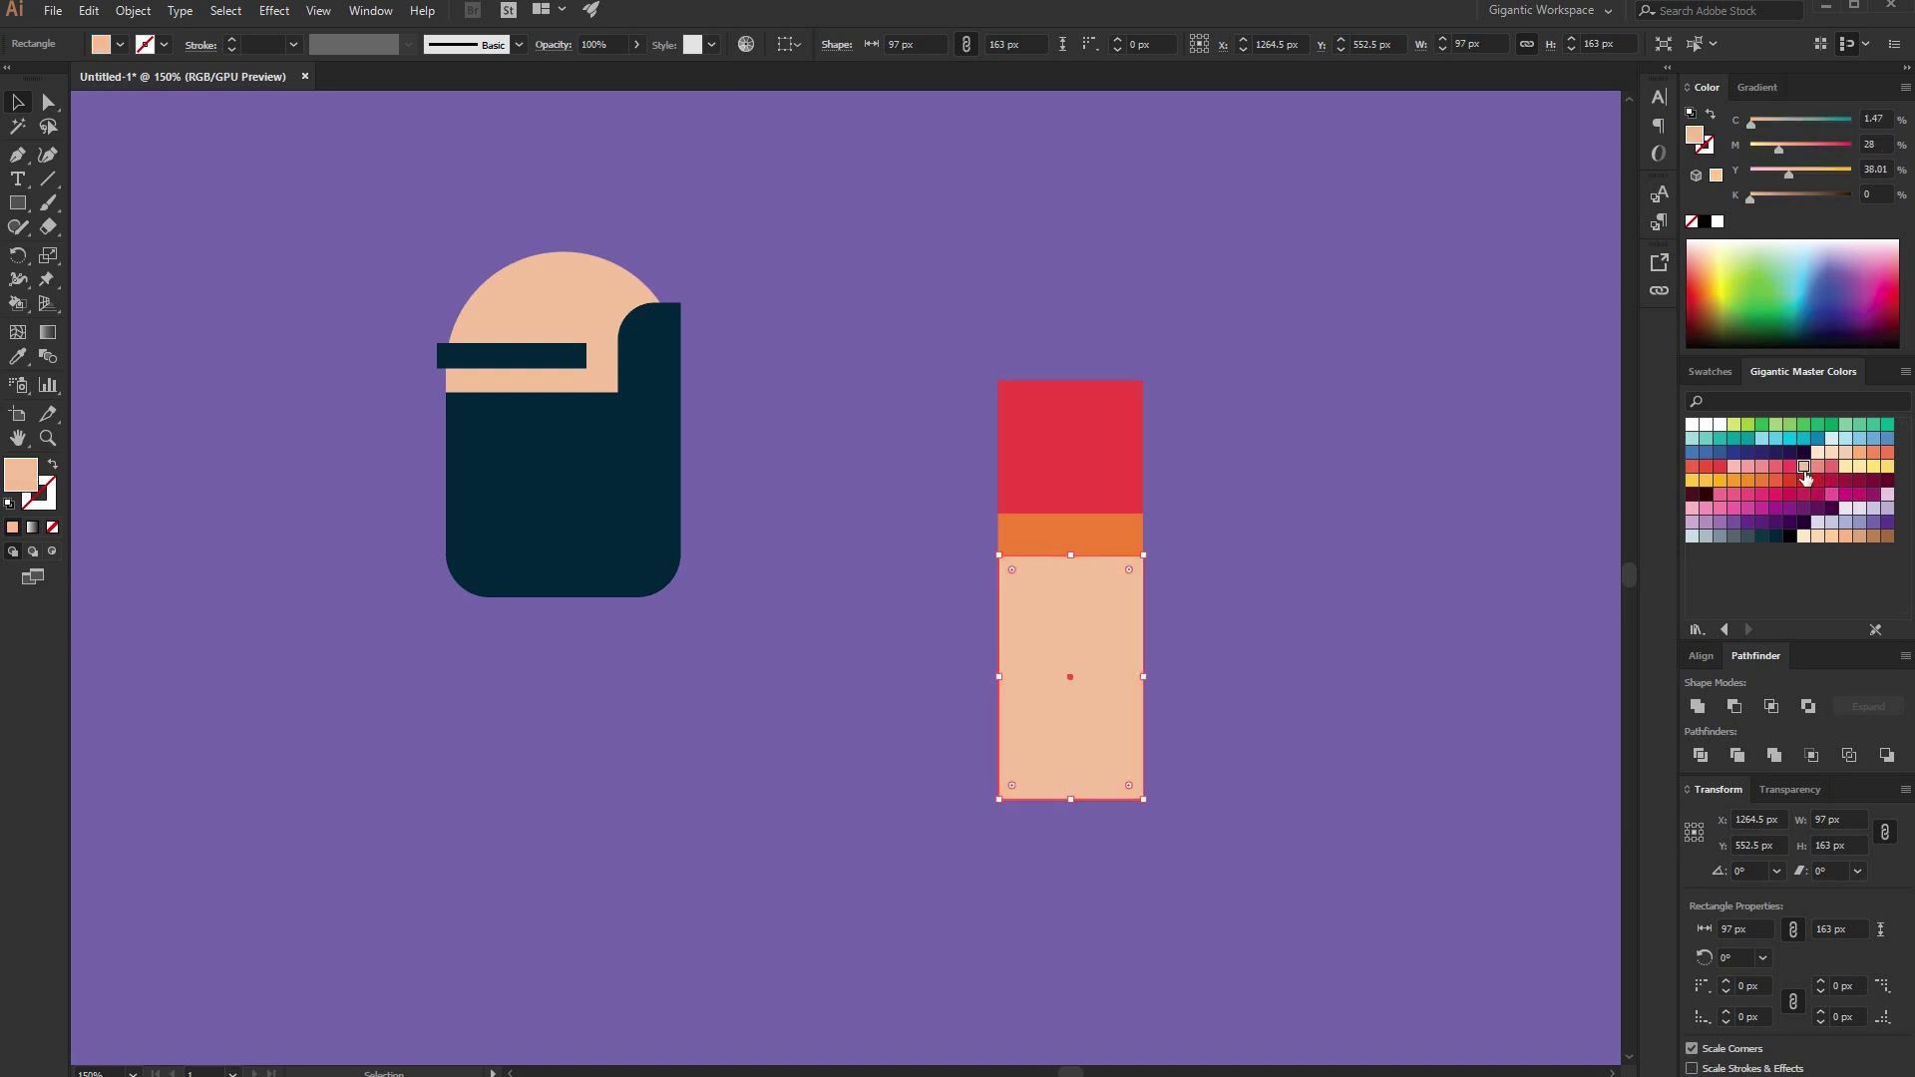
key("a")
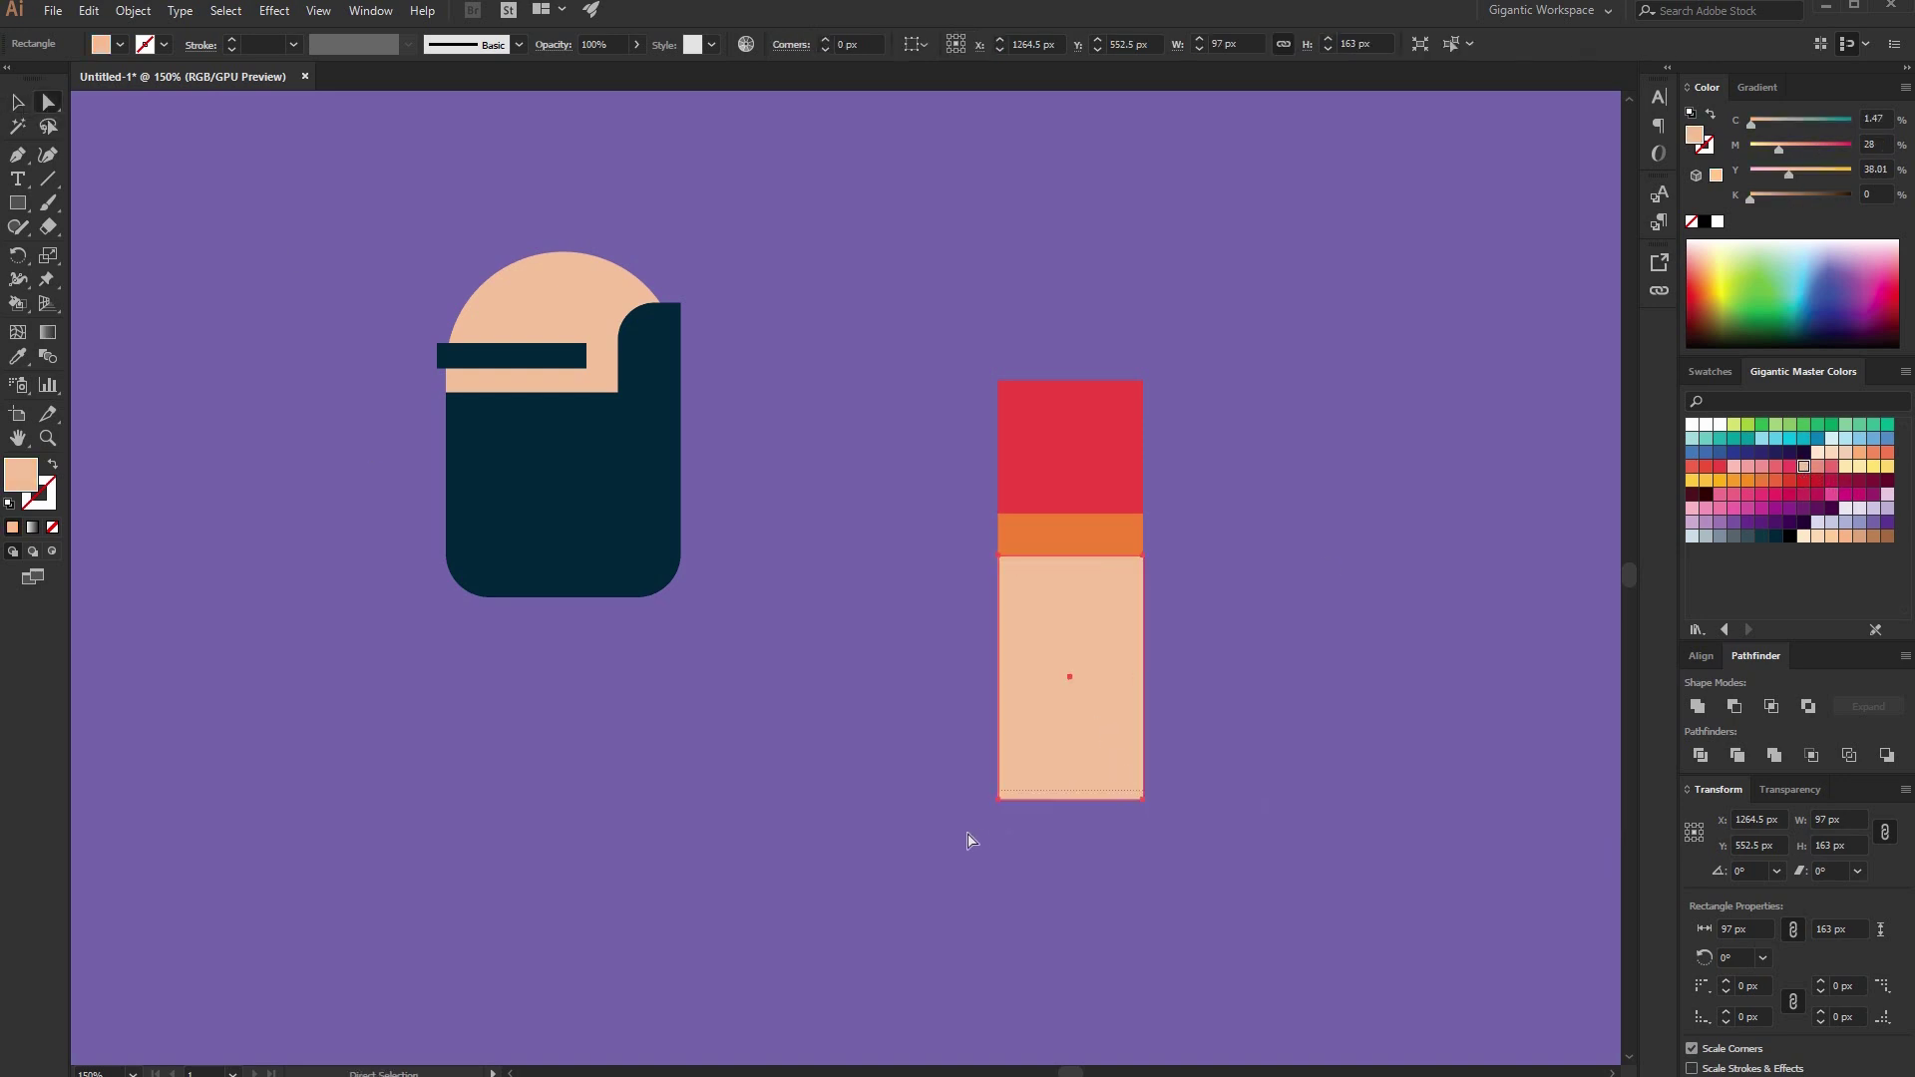
left_click(1012, 799)
left_click_drag(1013, 788, 1028, 770)
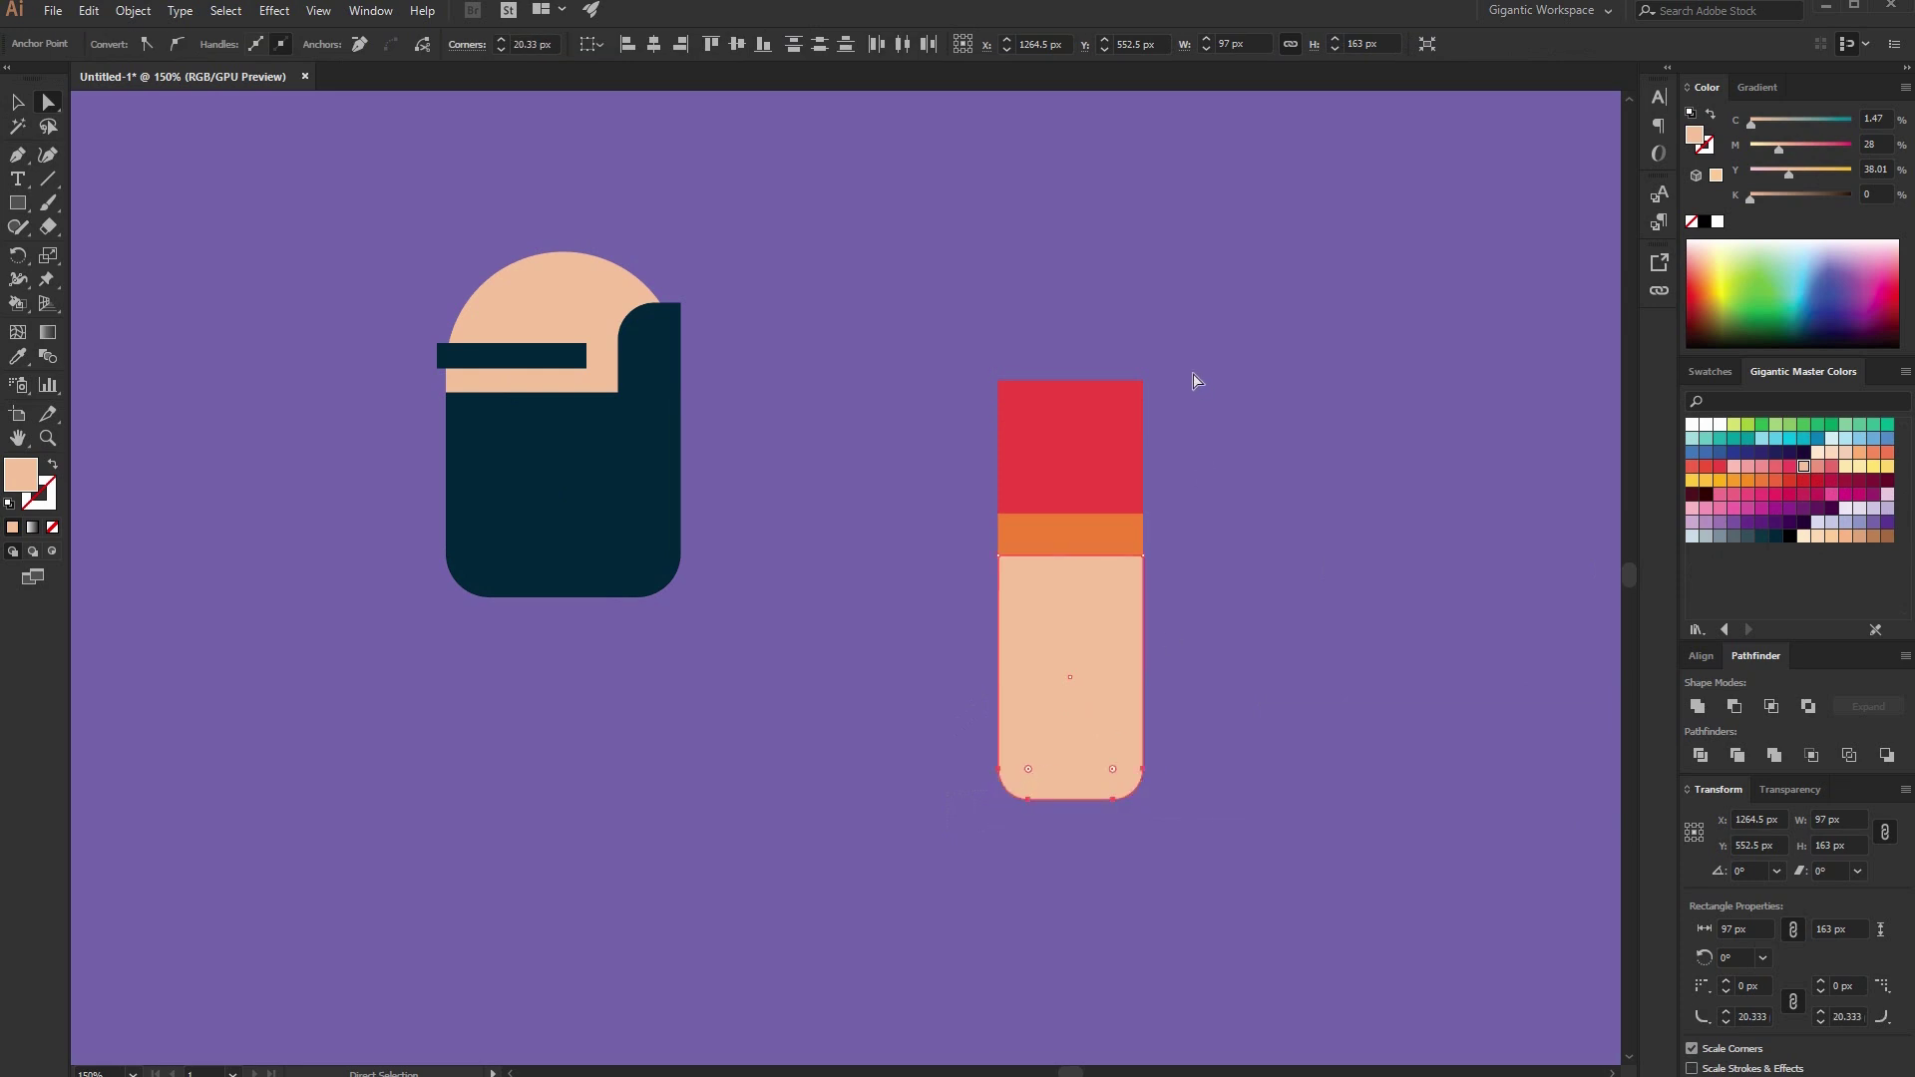
Round the red rectangle's top into a dome.
left_click(1021, 424)
left_click_drag(1011, 404, 1266, 599)
left_click(16, 102)
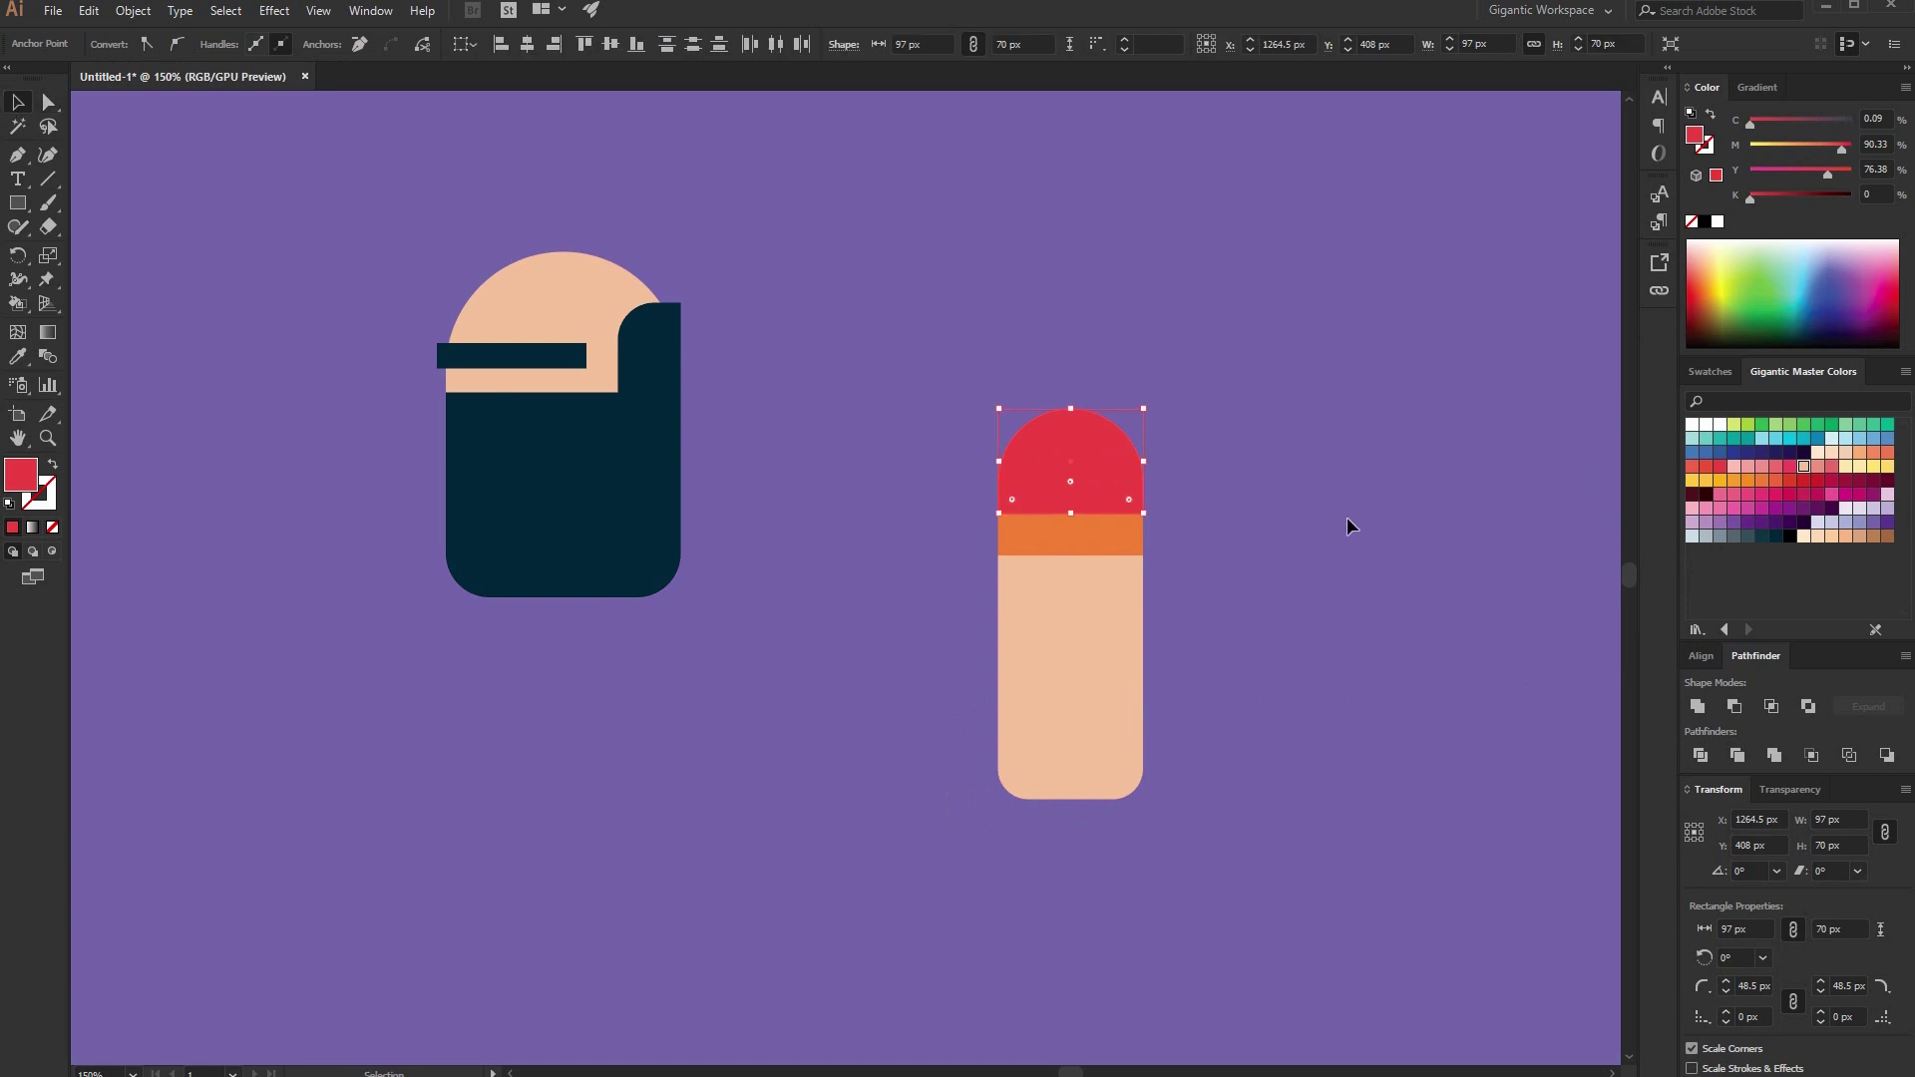
left_click(1351, 526)
key("ctrl+plus")
Add a 17×24 px peach nub on the arm's left side with a rounded top-left corner.
key("m")
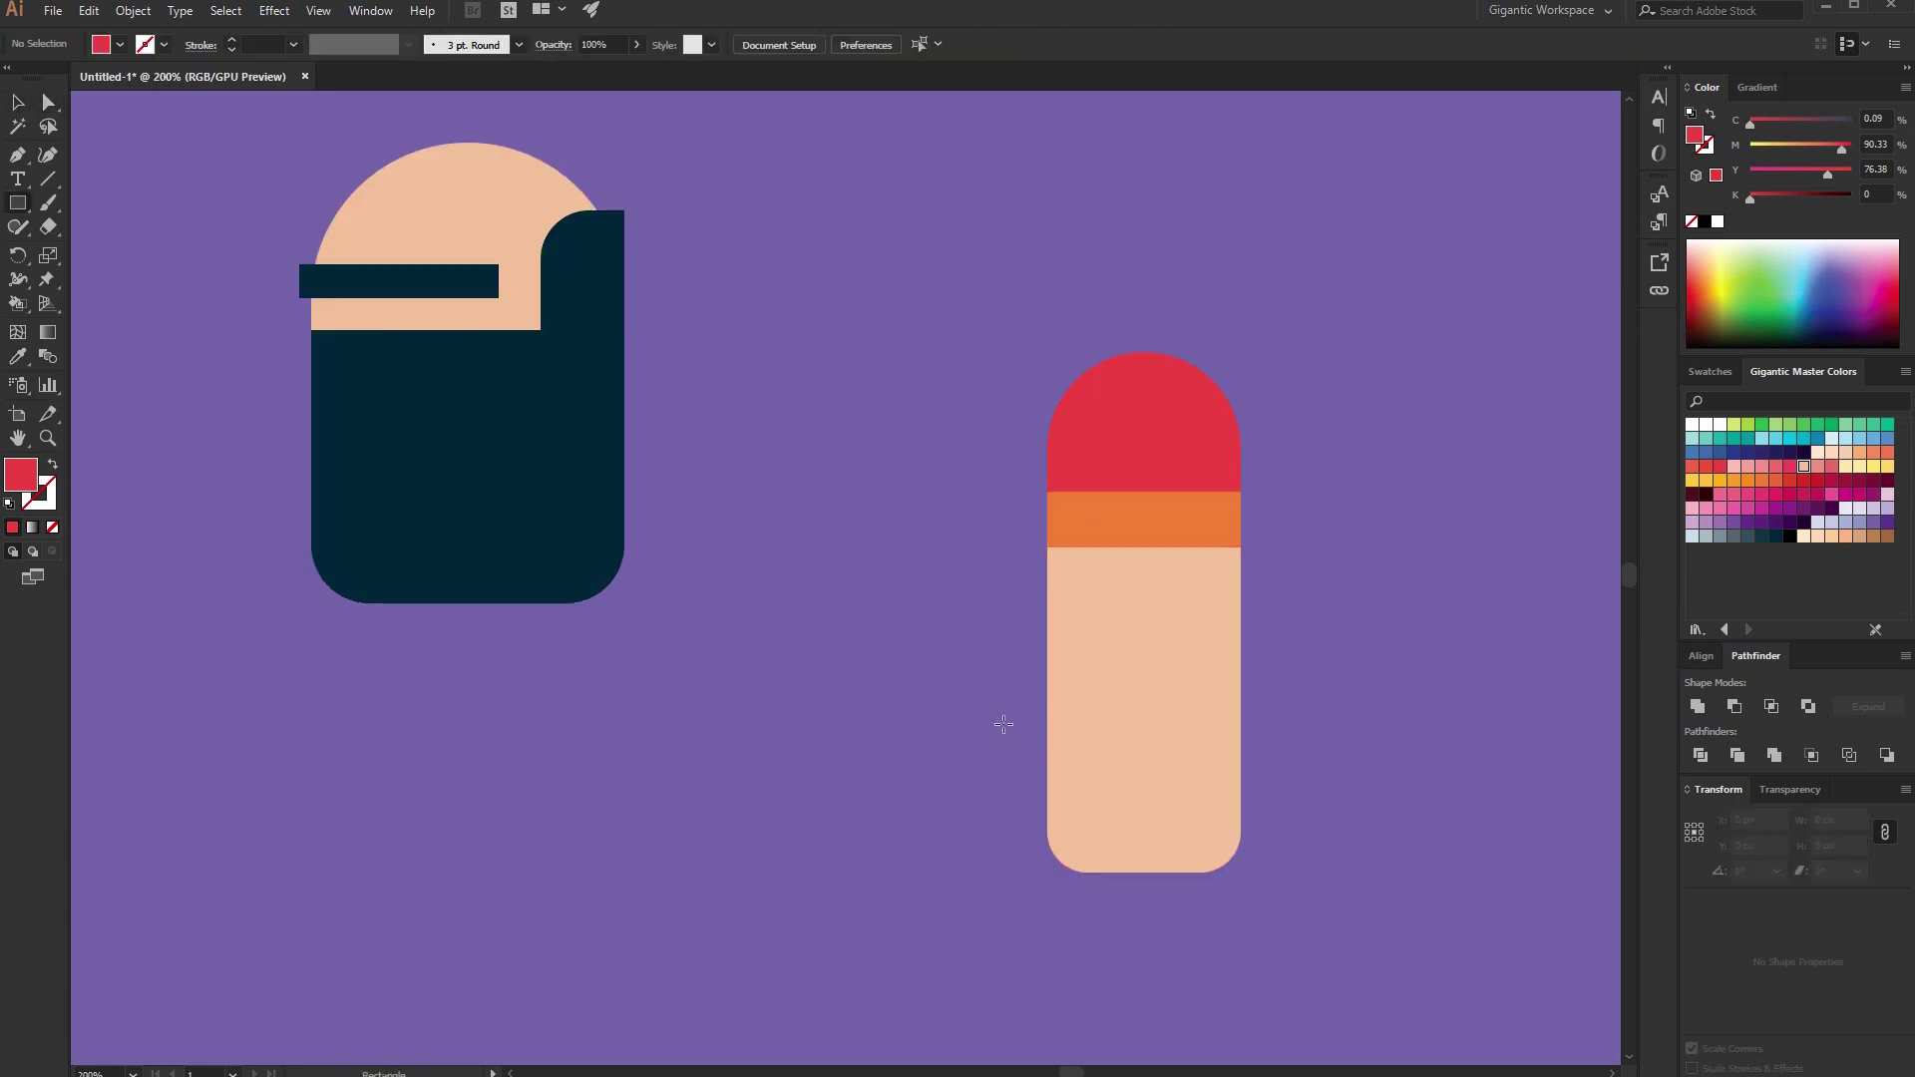
left_click_drag(1031, 755, 1050, 774)
key("i")
left_click(1147, 768)
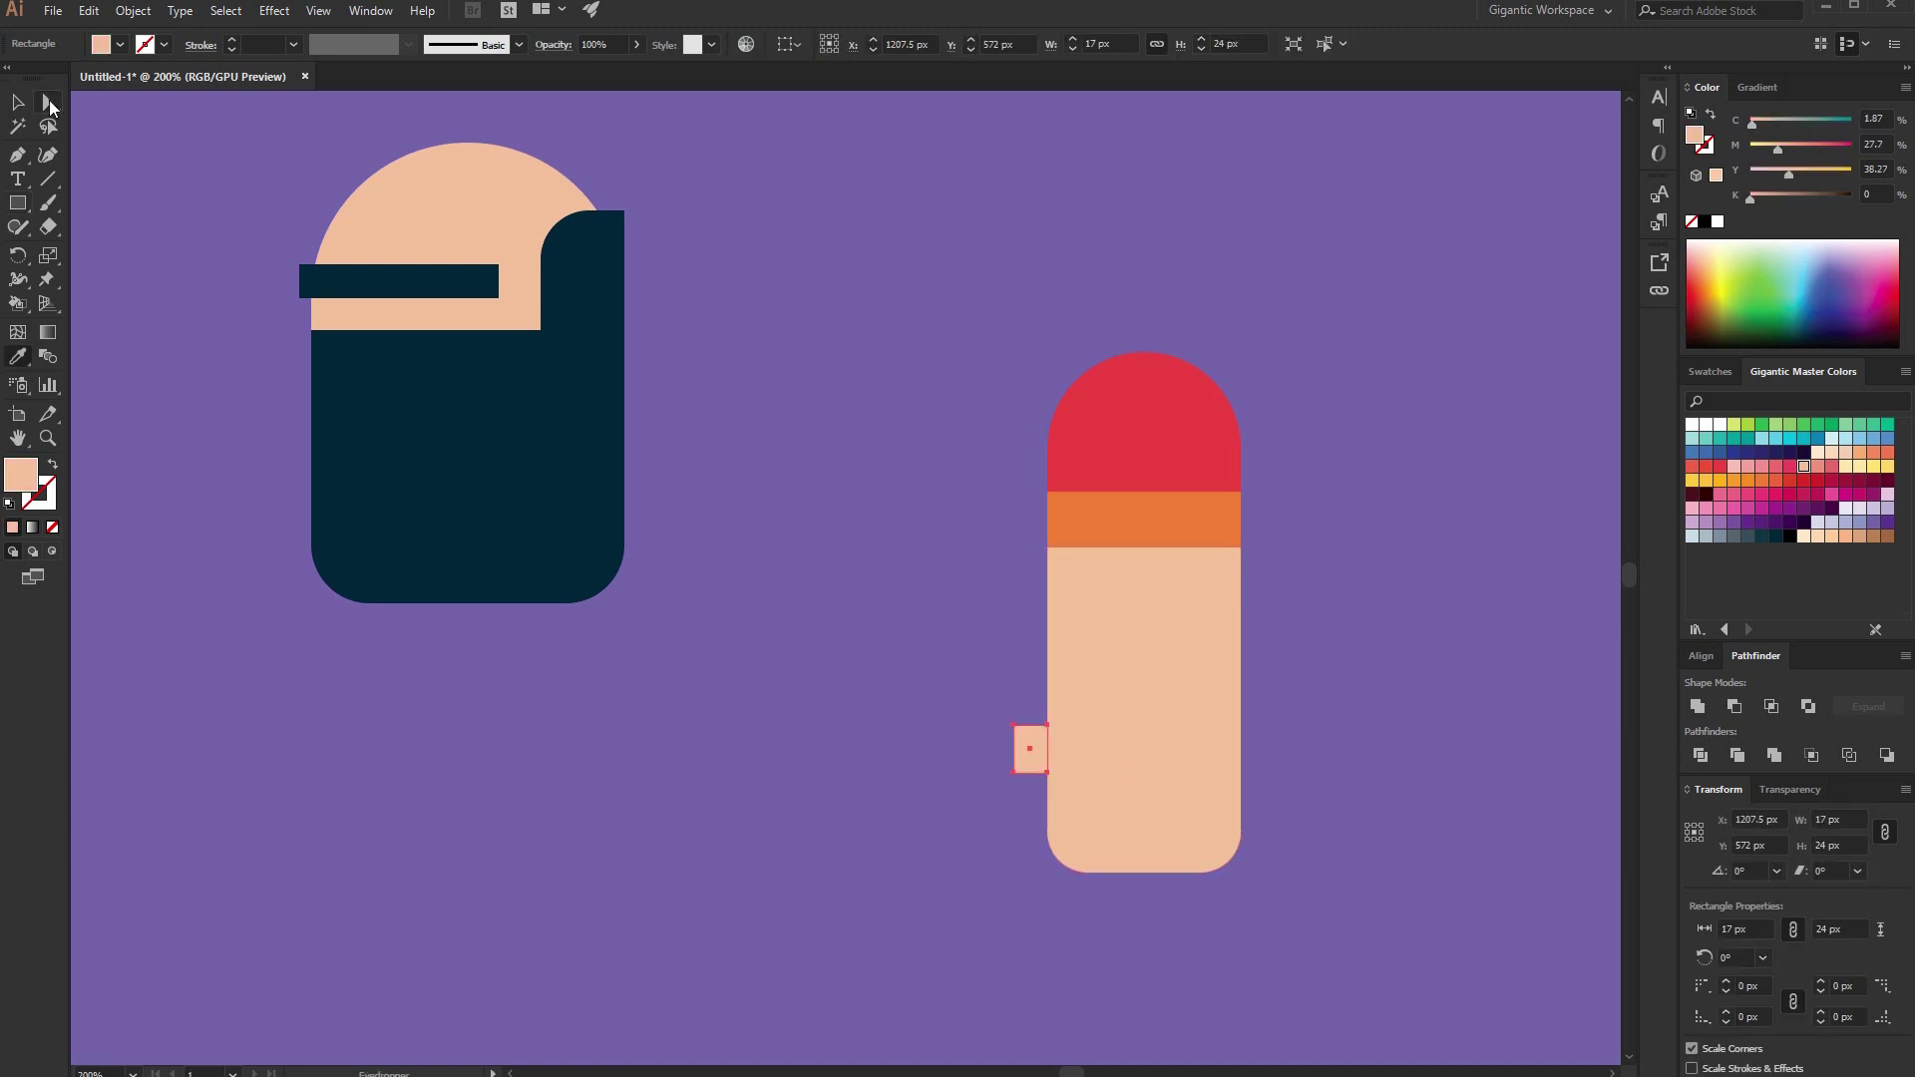
key("a")
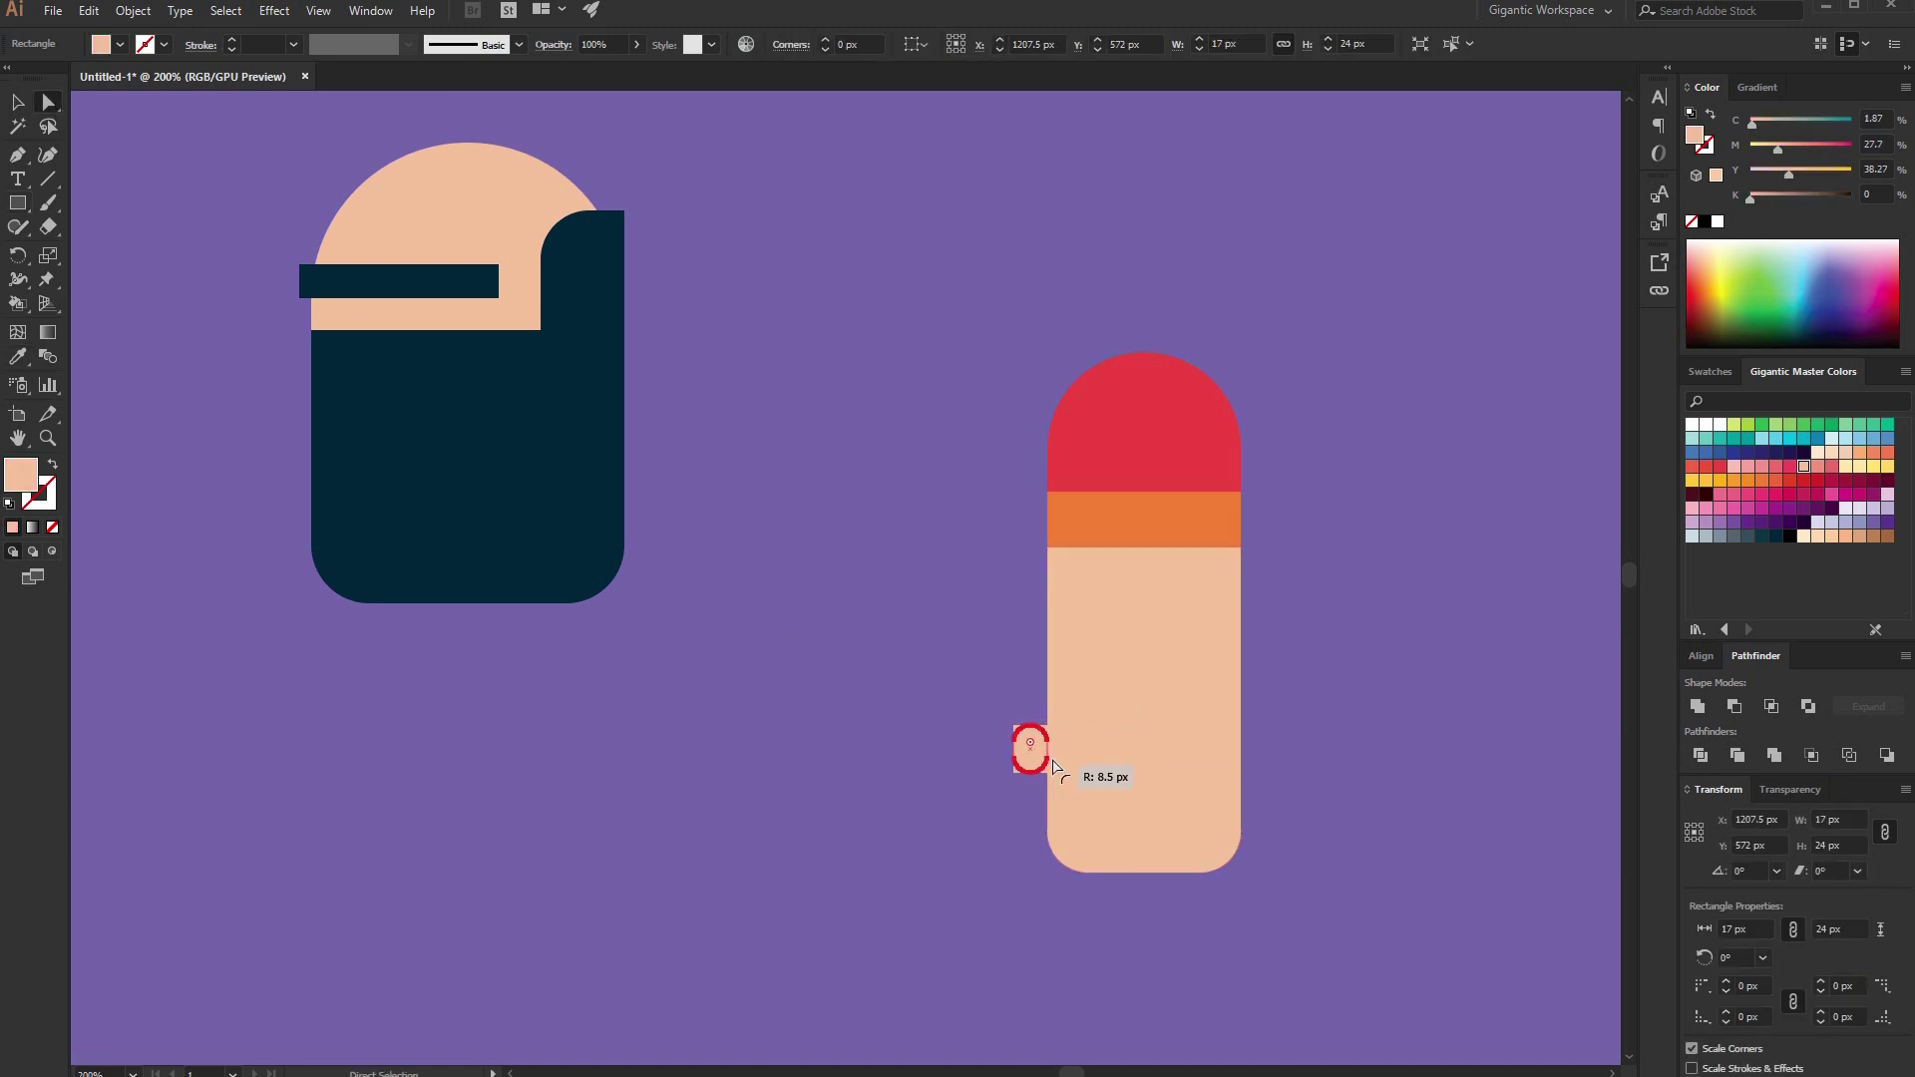
key("ctrl+equal")
left_click_drag(827, 545, 871, 585)
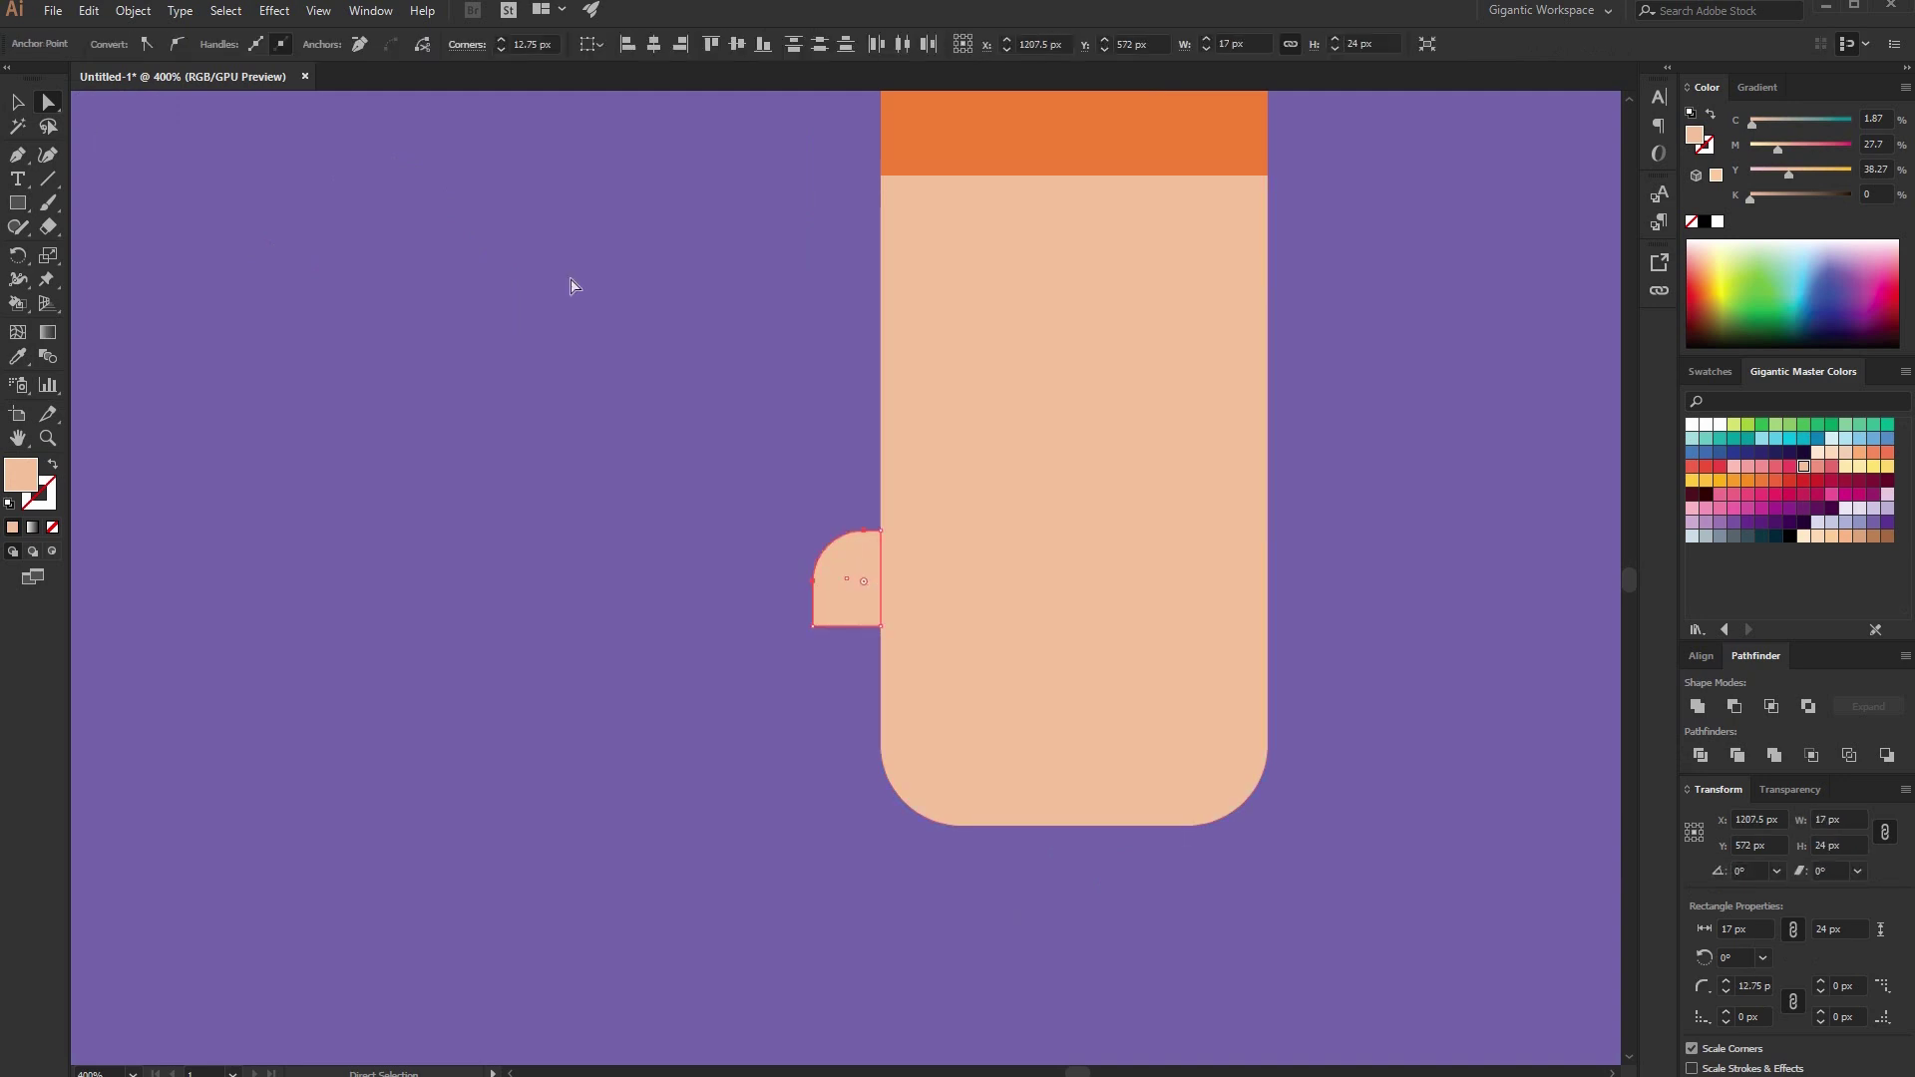
key("v")
left_click(299, 265)
key("ctrl+minus")
key("ctrl+minus")
key("ctrl+minus")
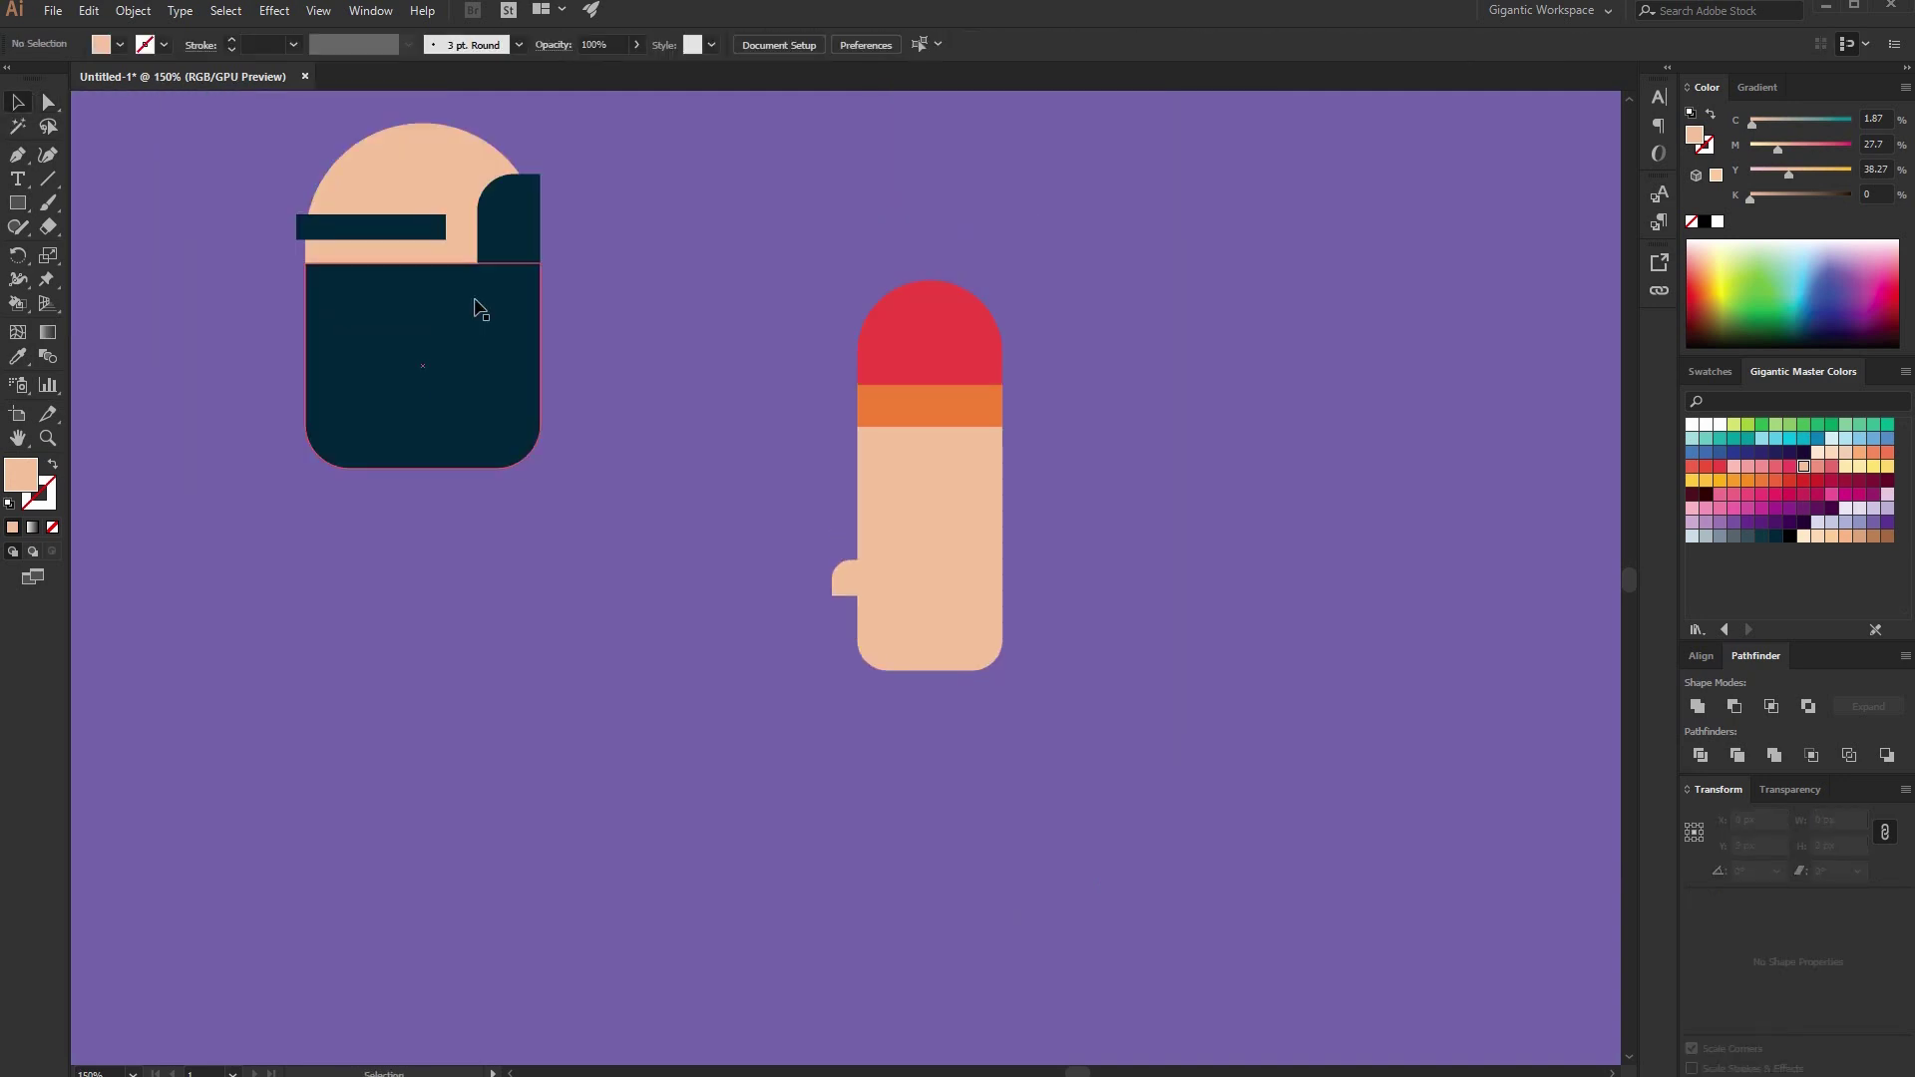
Draw a 38×97 px salmon strip down the middle of the arm.
key("m")
left_click_drag(918, 469, 972, 616)
left_click(1816, 467)
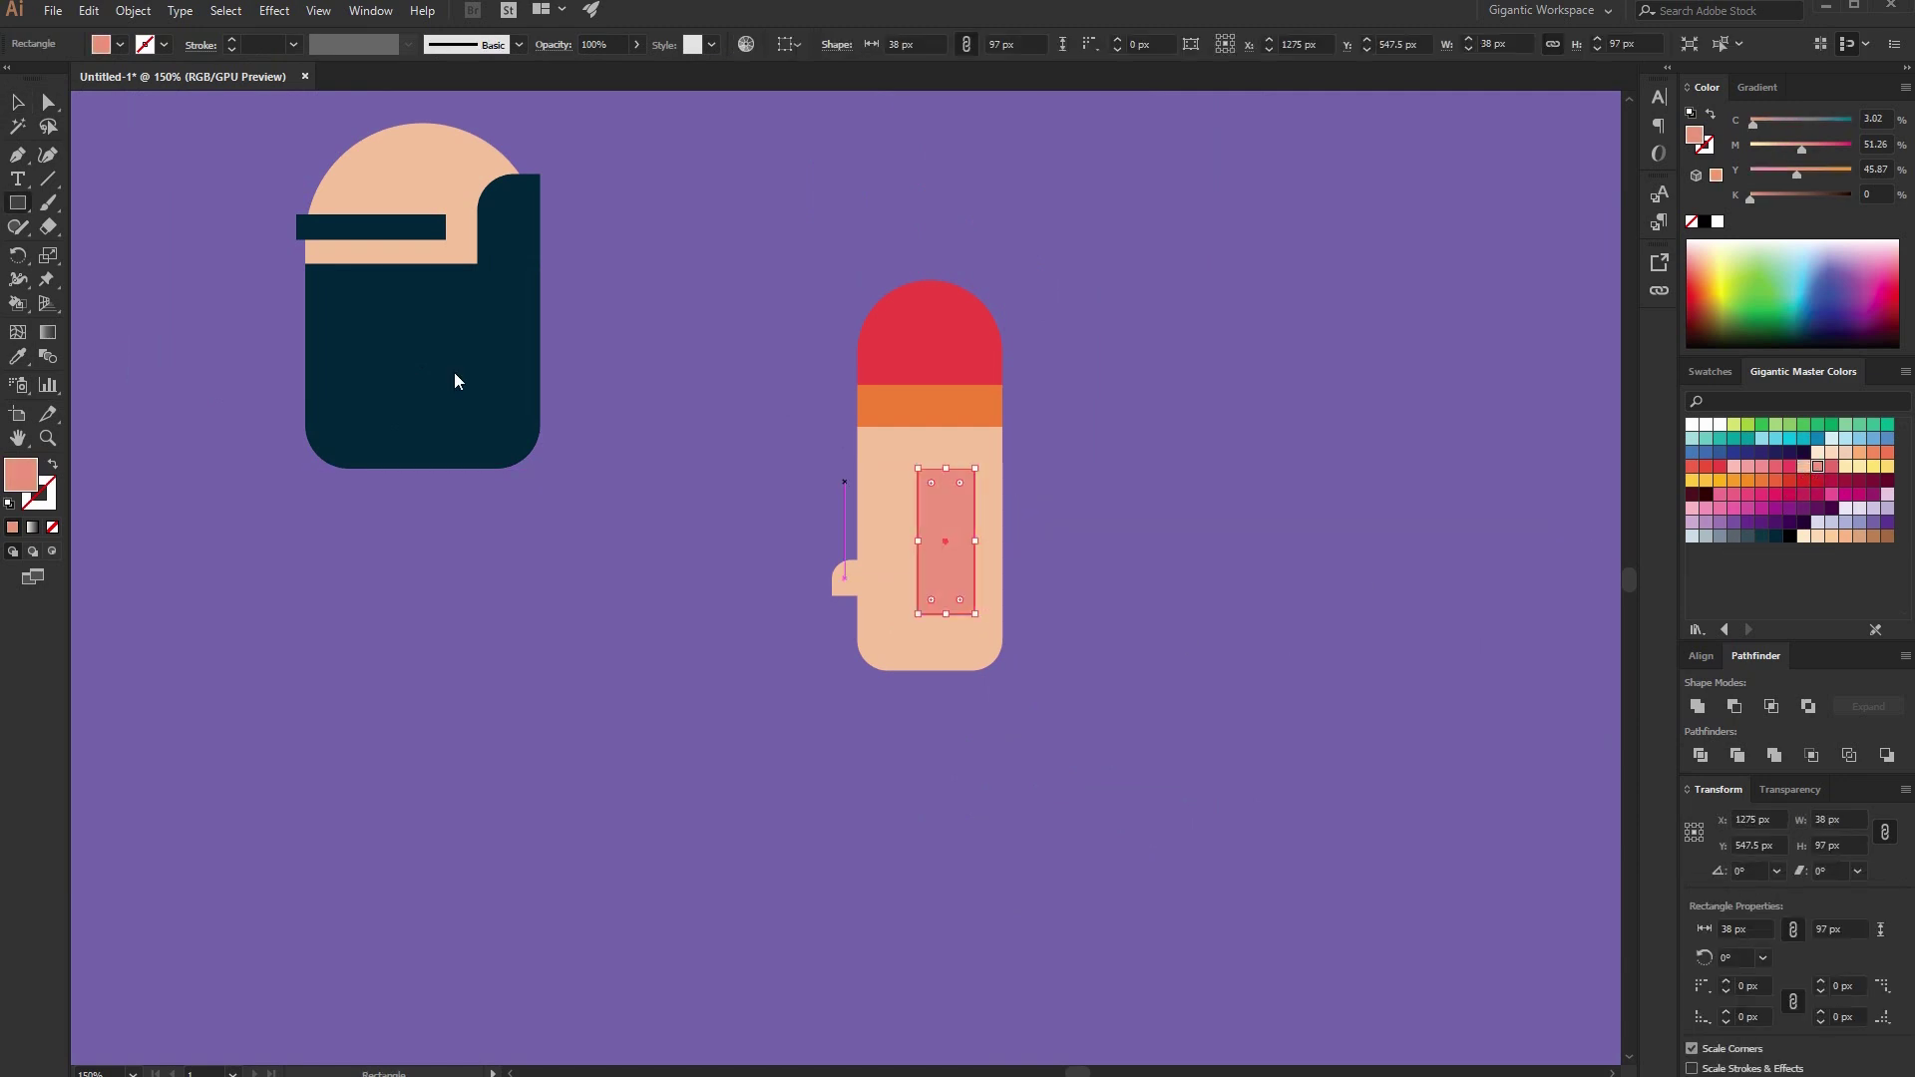
key("v")
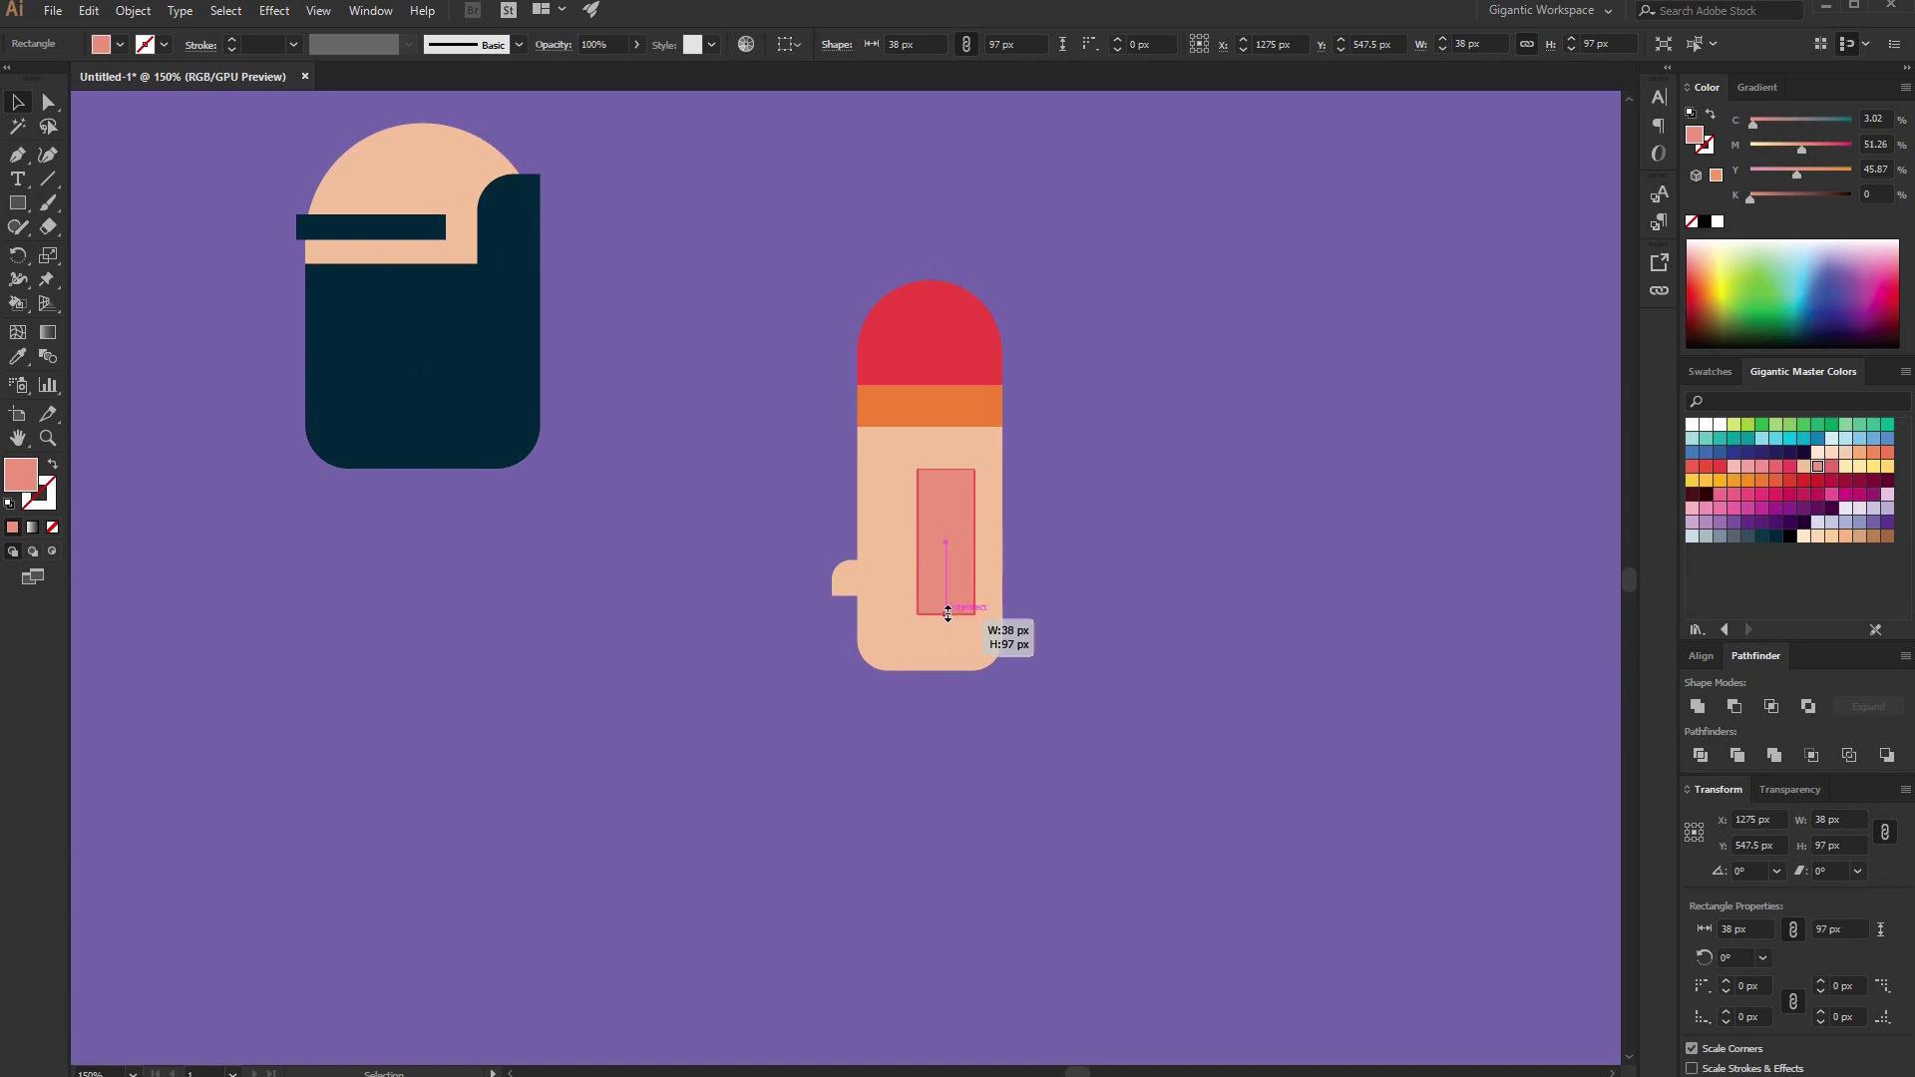
key("Right")
key("Right")
key("Right")
left_click(1155, 609)
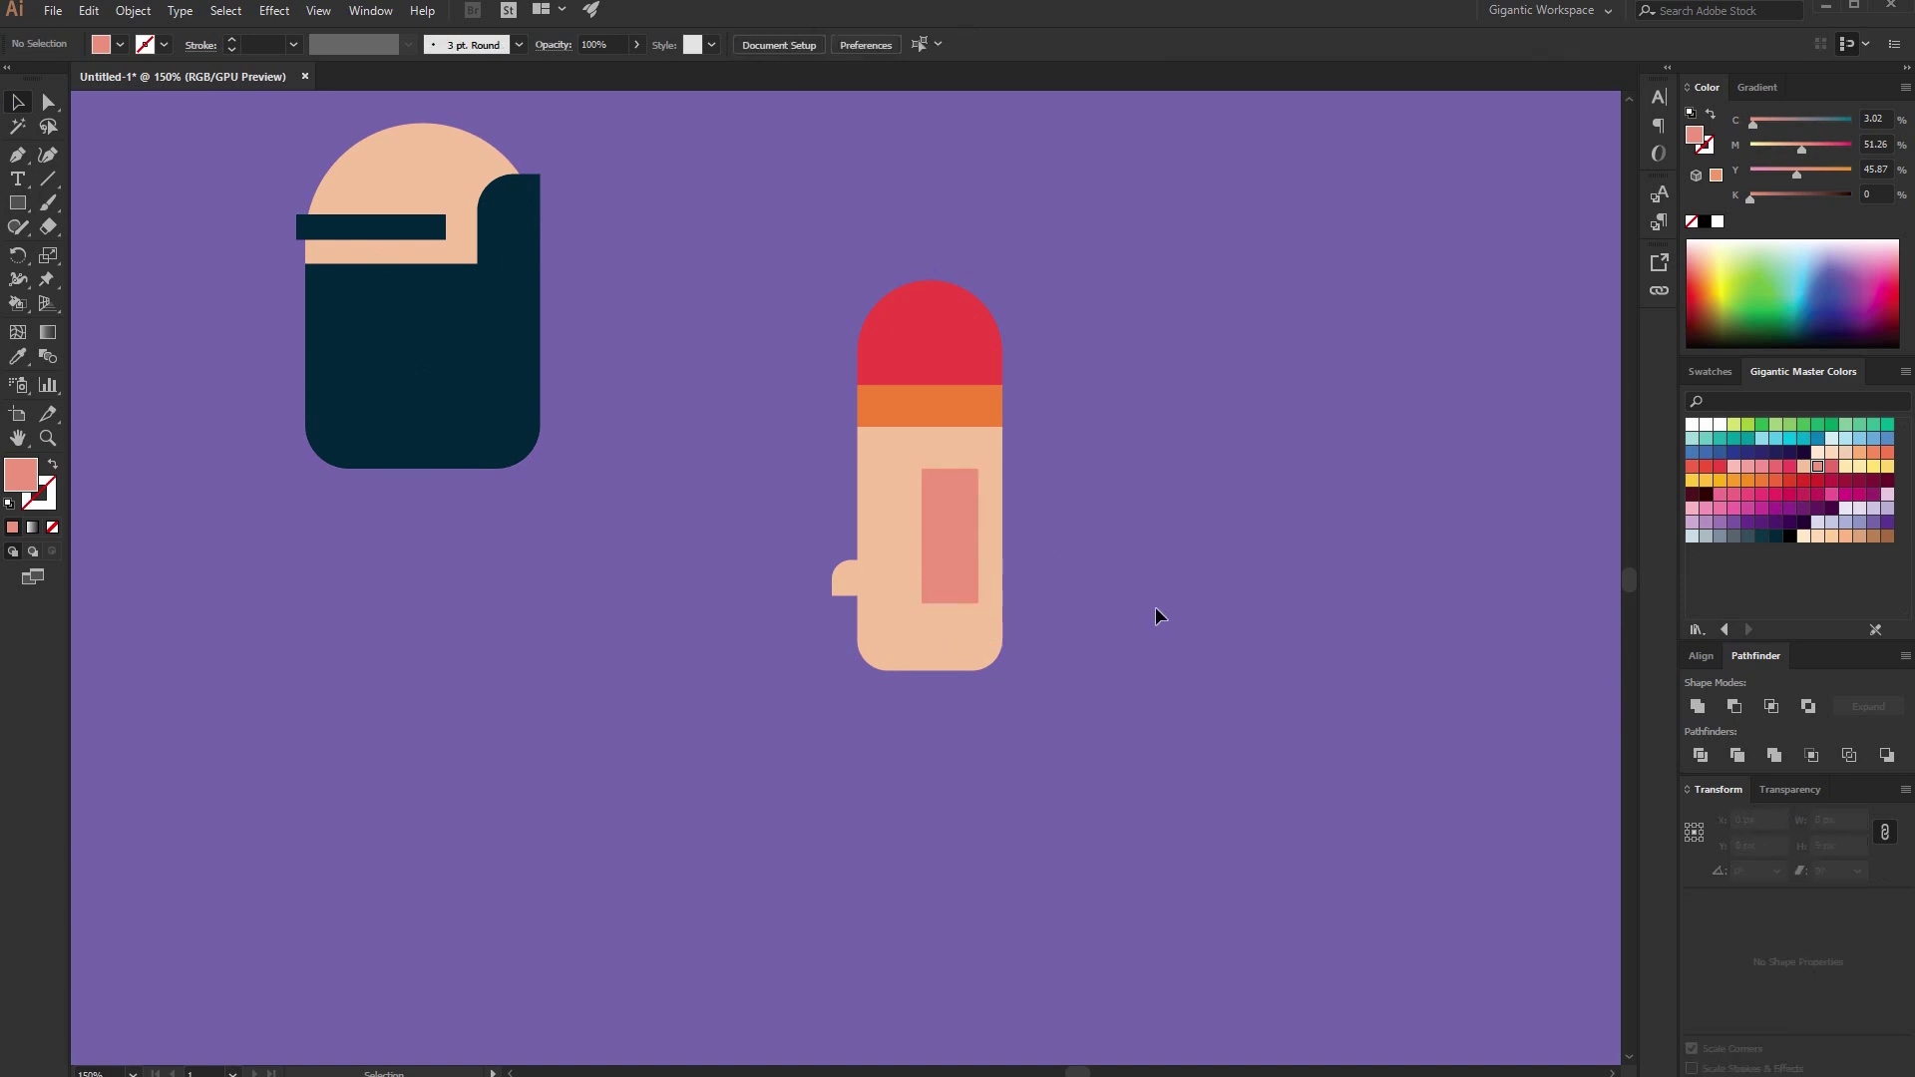
Scale the head to about 115×163 px and place it just above-left of the arm figure.
left_click_drag(778, 691, 1005, 424)
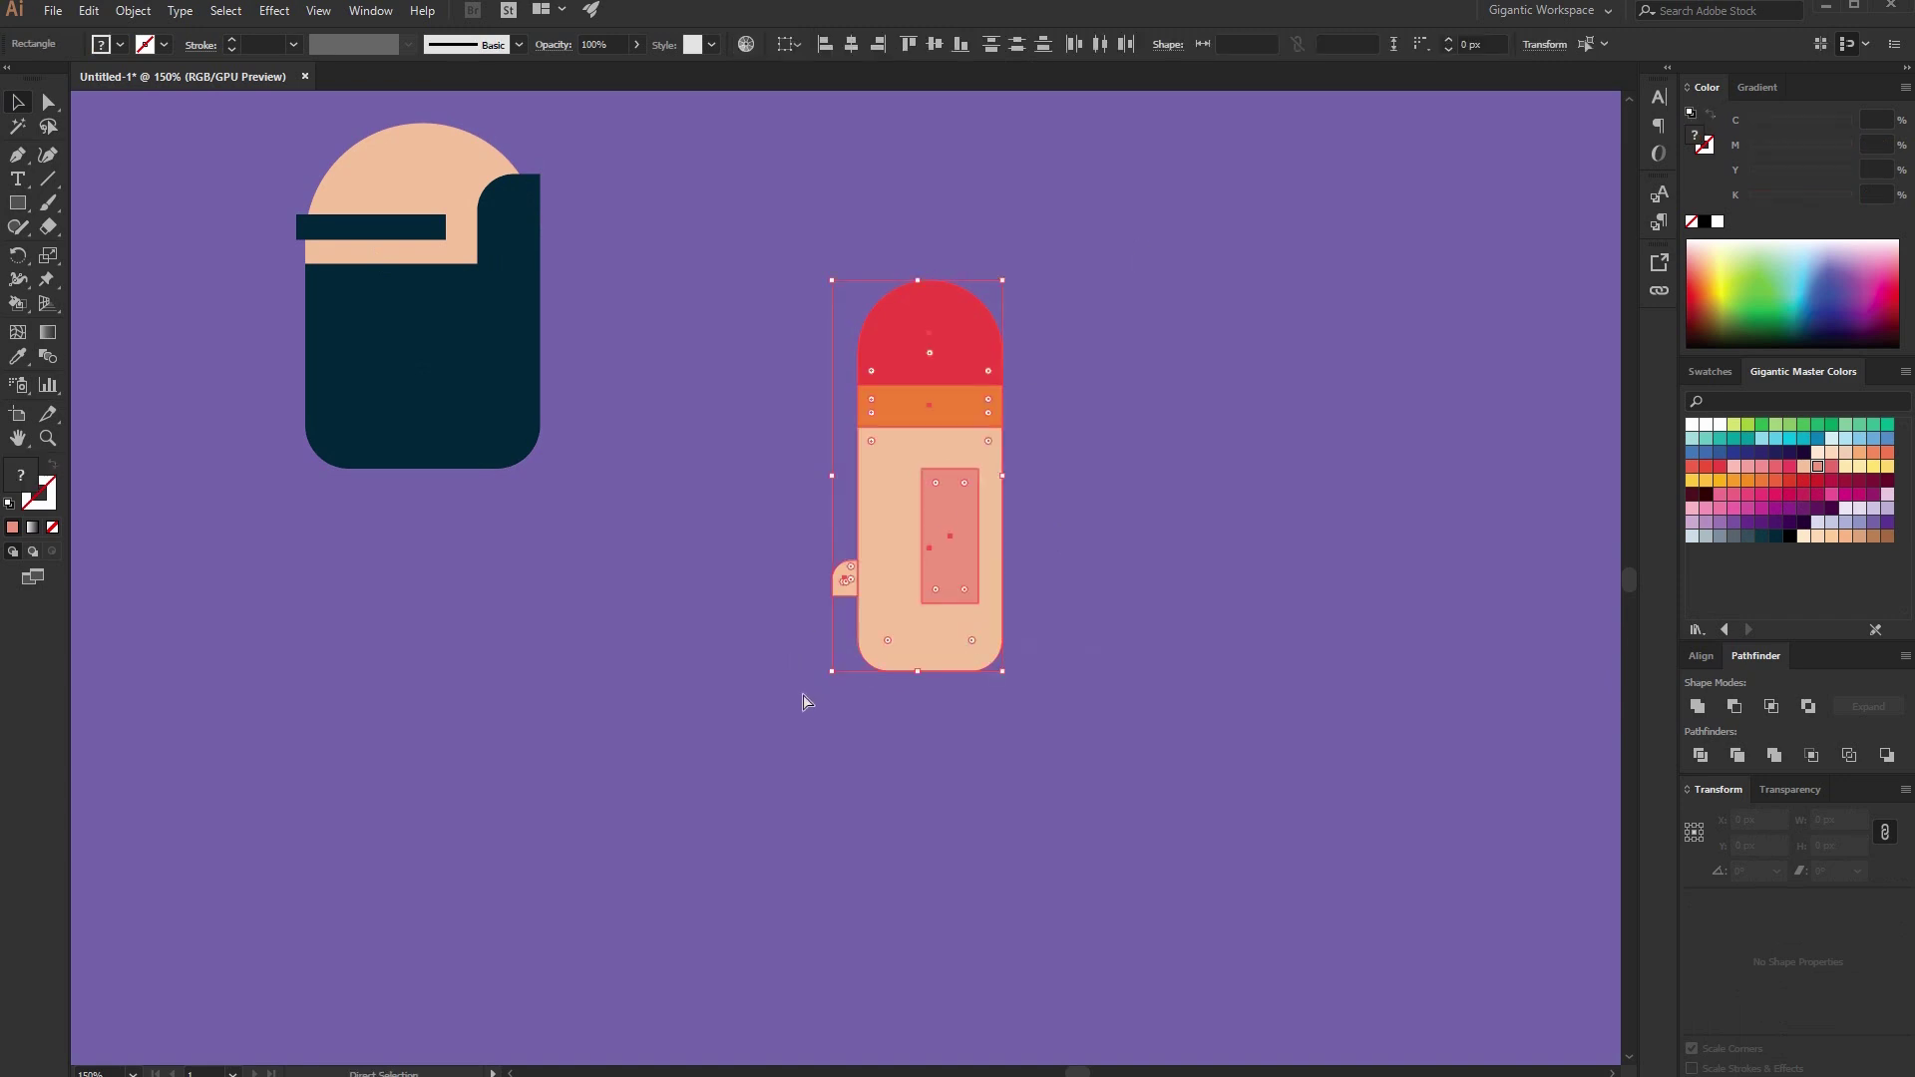
left_click_drag(914, 528, 970, 631)
left_click_drag(473, 402, 742, 489)
left_click_drag(813, 211, 771, 261)
left_click_drag(735, 480, 831, 412)
left_click_drag(936, 457, 920, 417)
left_click_drag(1043, 346, 1007, 383)
left_click(1175, 489)
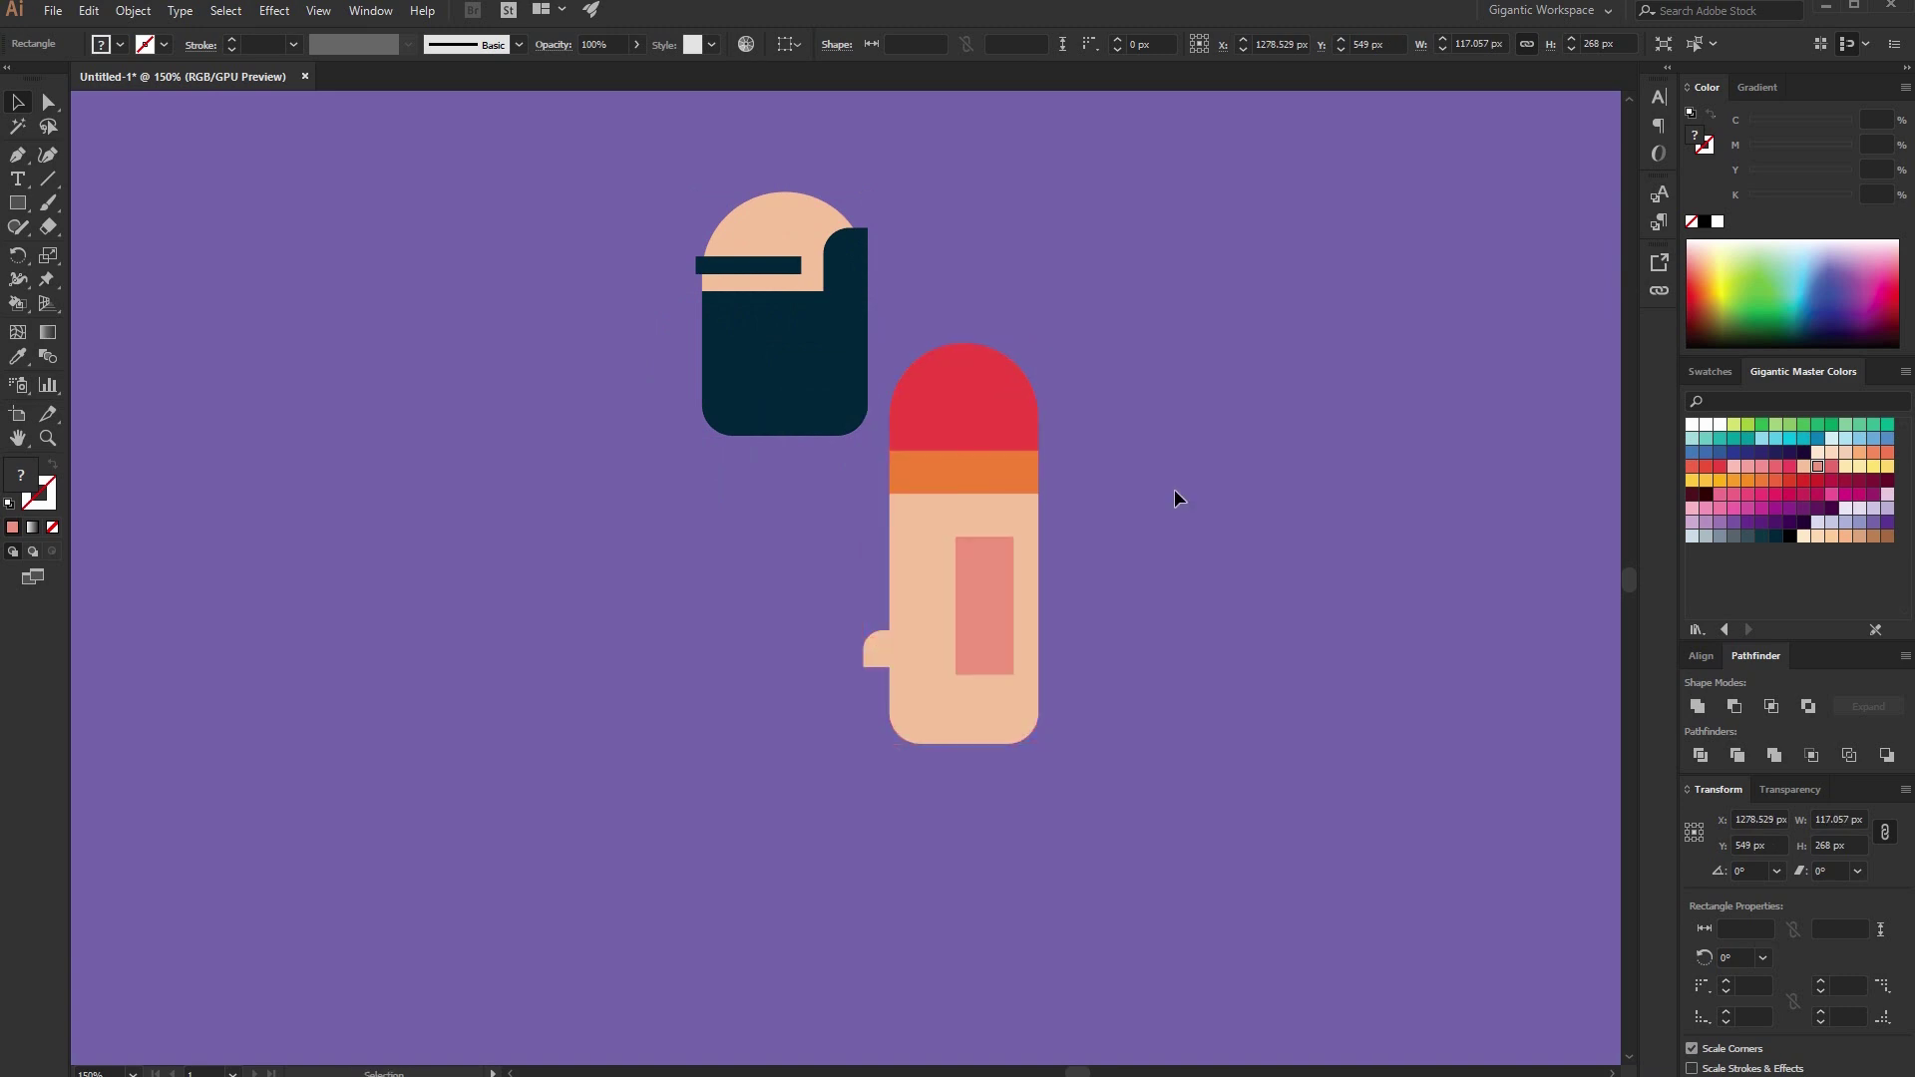
key("m")
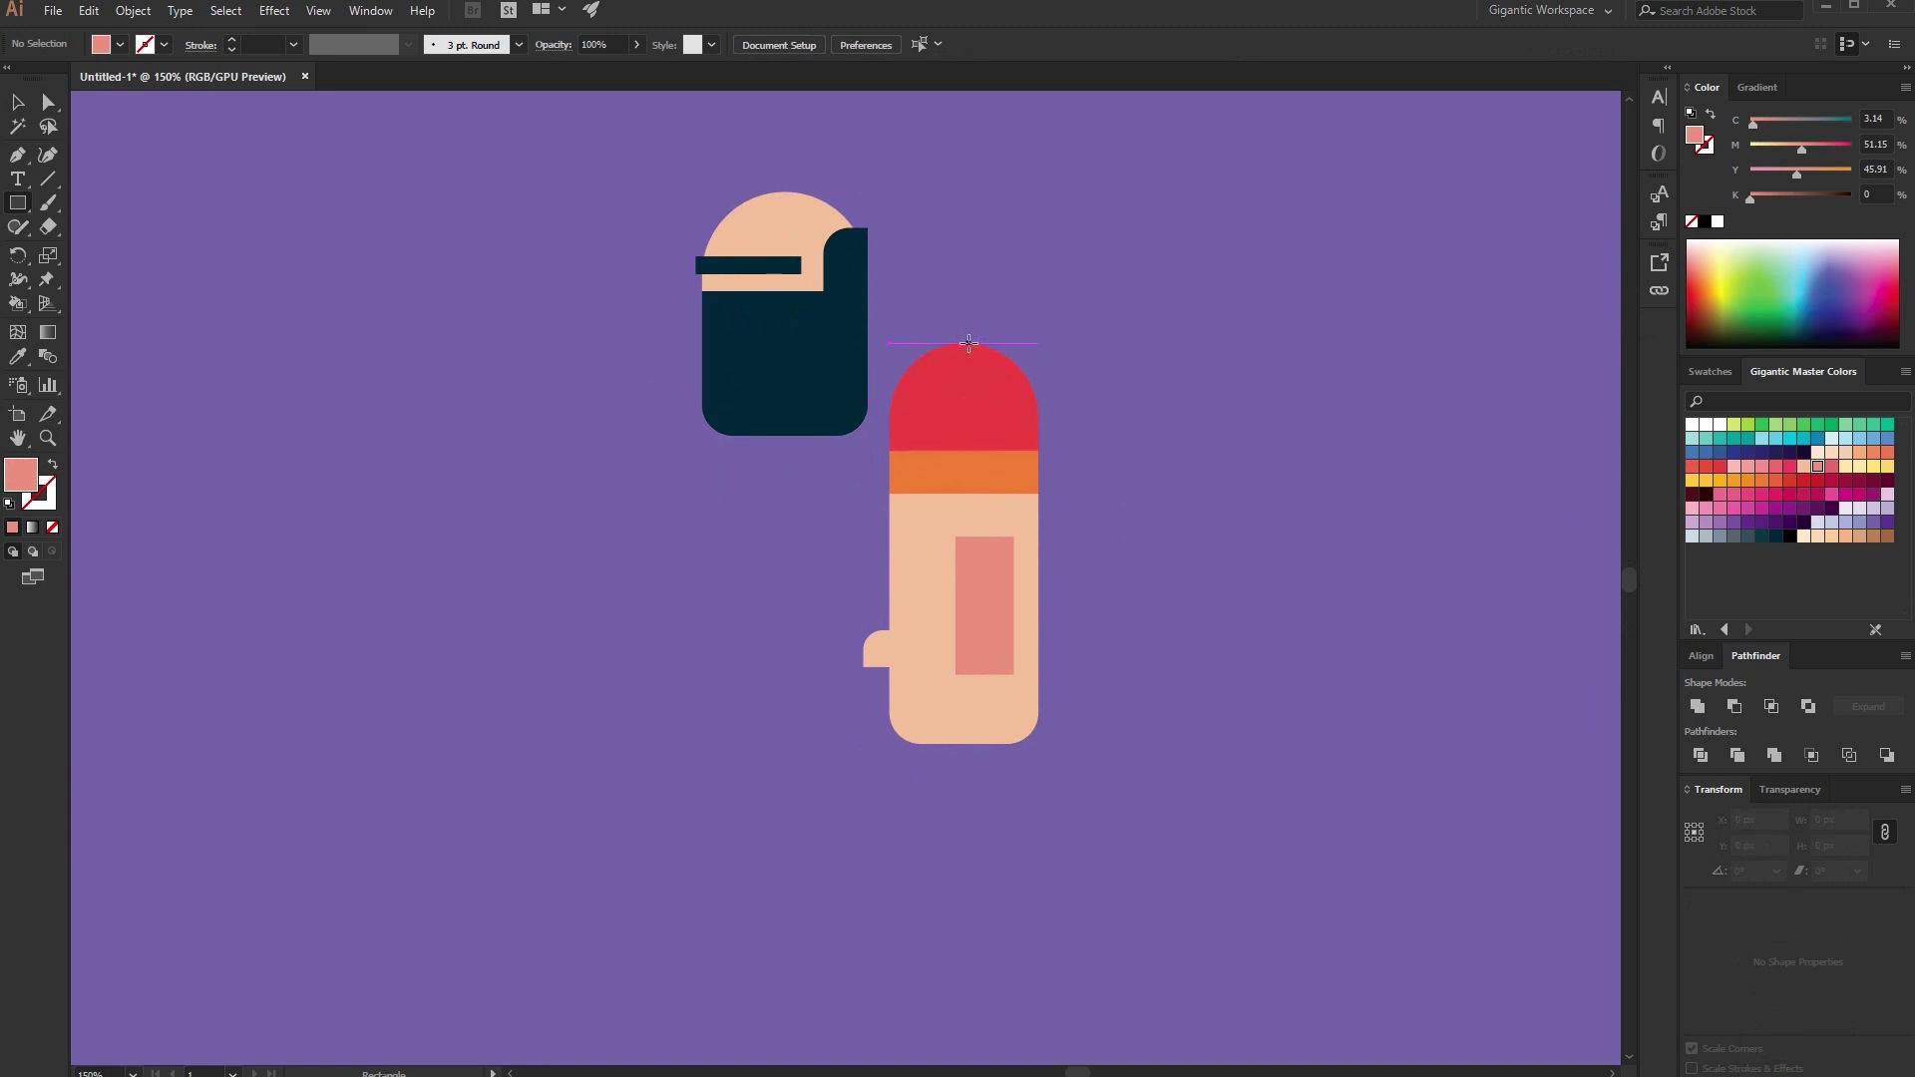
Draw a 155×204 px torso in the sleeve's red with rounded bottom corners.
left_click_drag(965, 342, 733, 648)
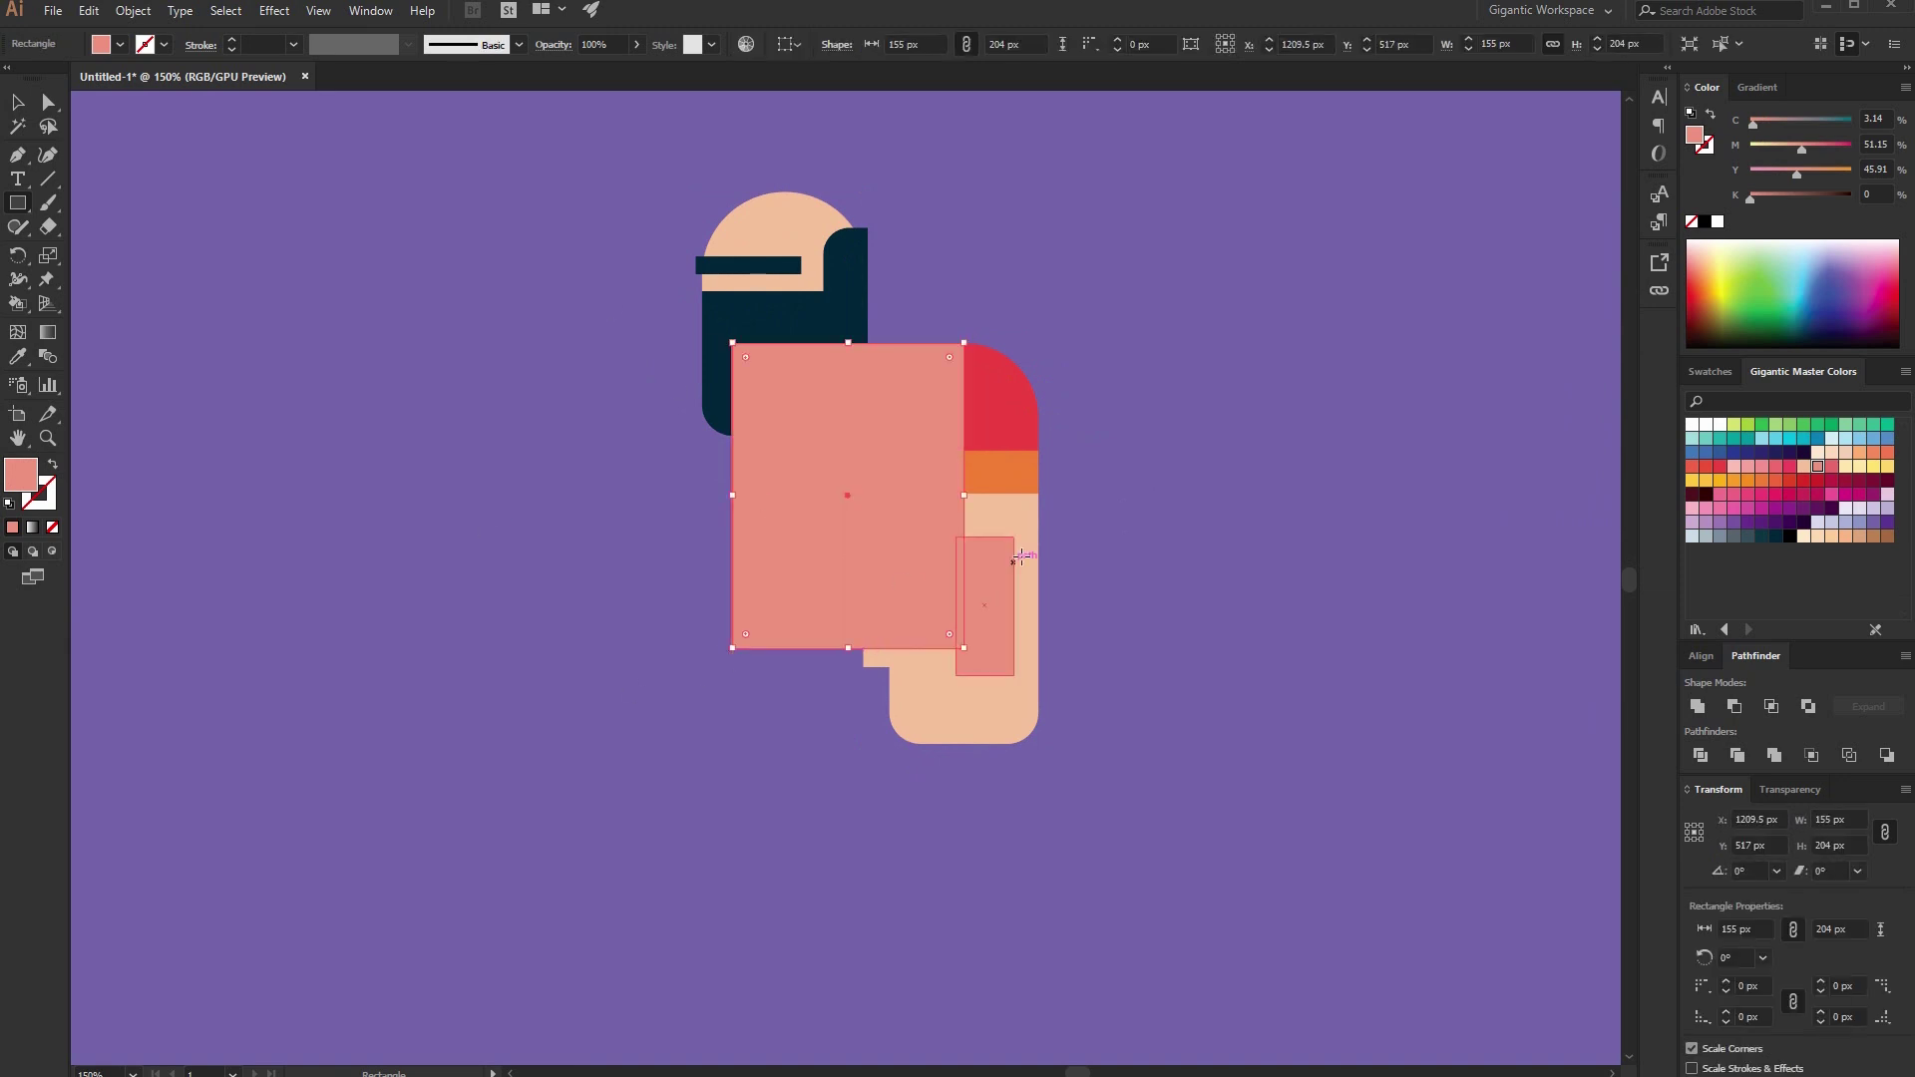
key("i")
left_click(1025, 412)
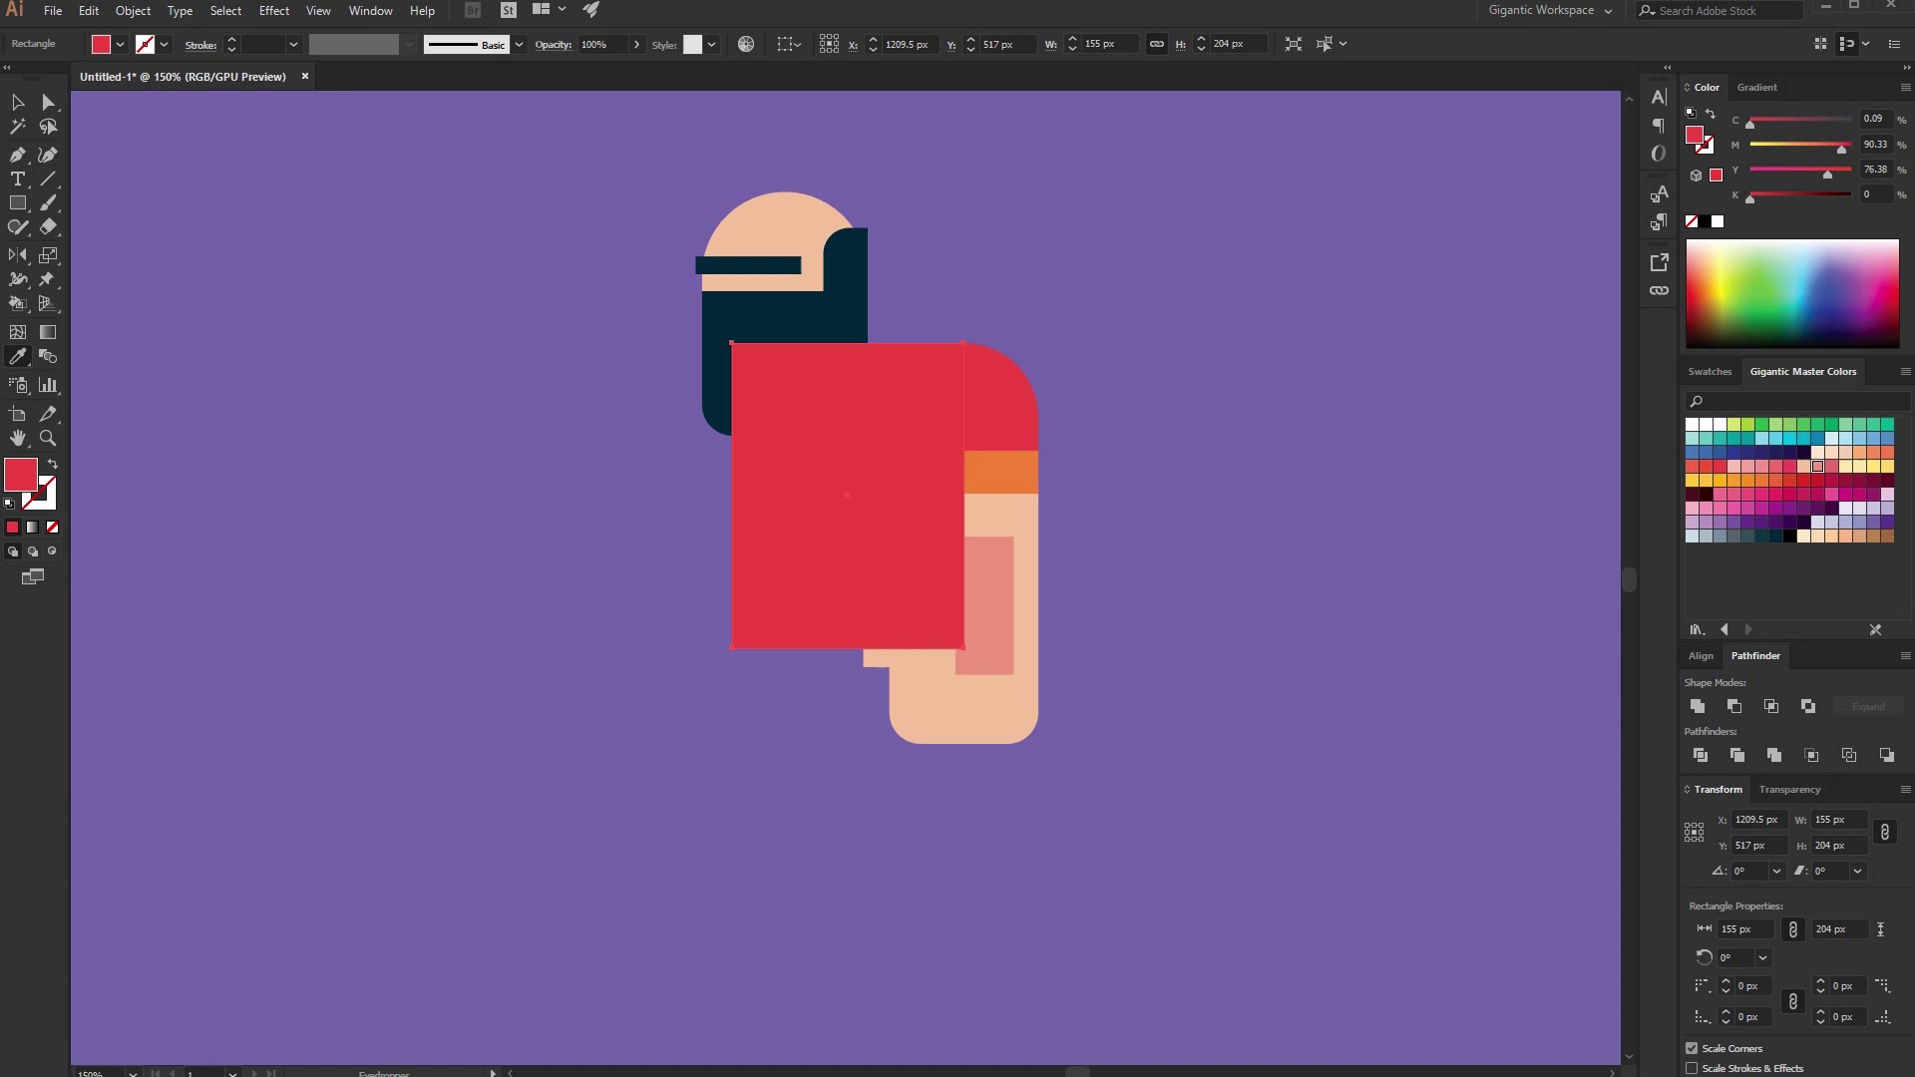
key("a")
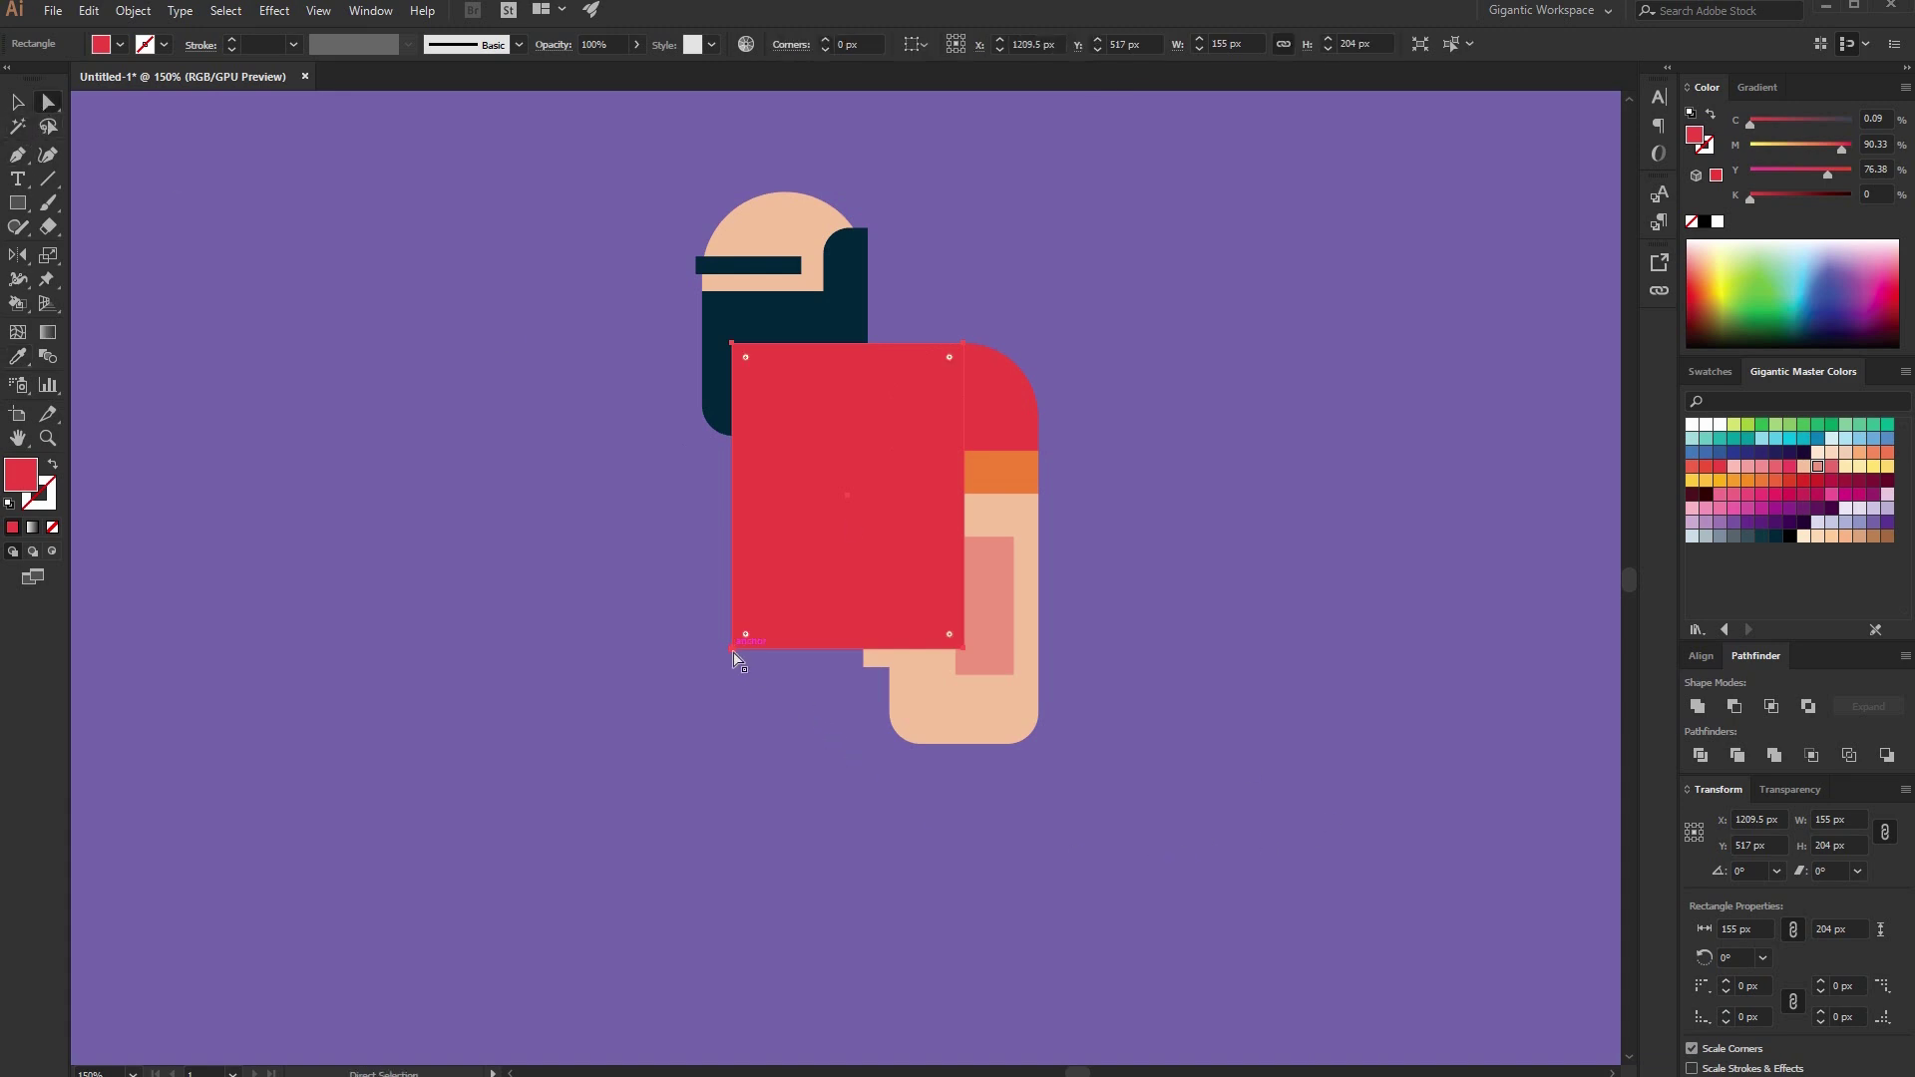
left_click(733, 648)
left_click(963, 650, "shift")
left_click_drag(949, 634, 907, 587)
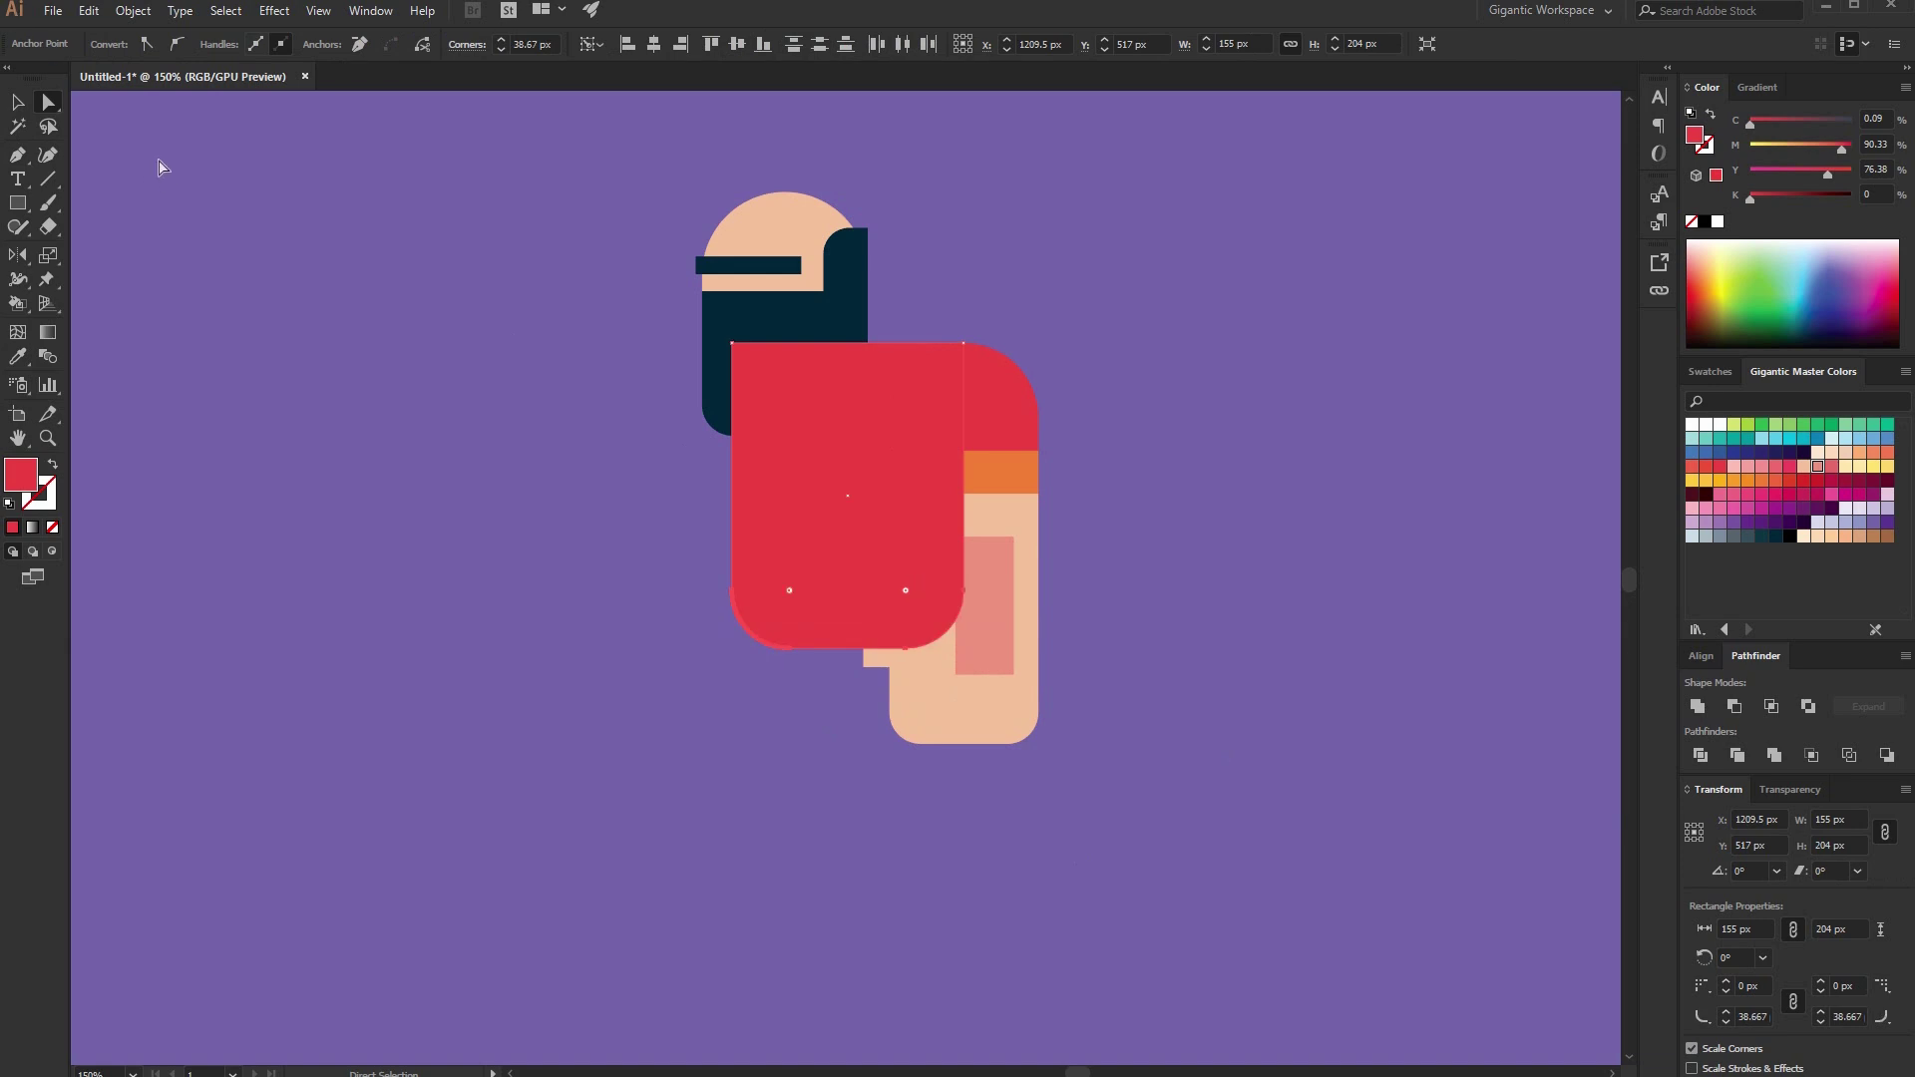
Send the red torso backward so it sits behind the arm.
key("v")
right_click(918, 430)
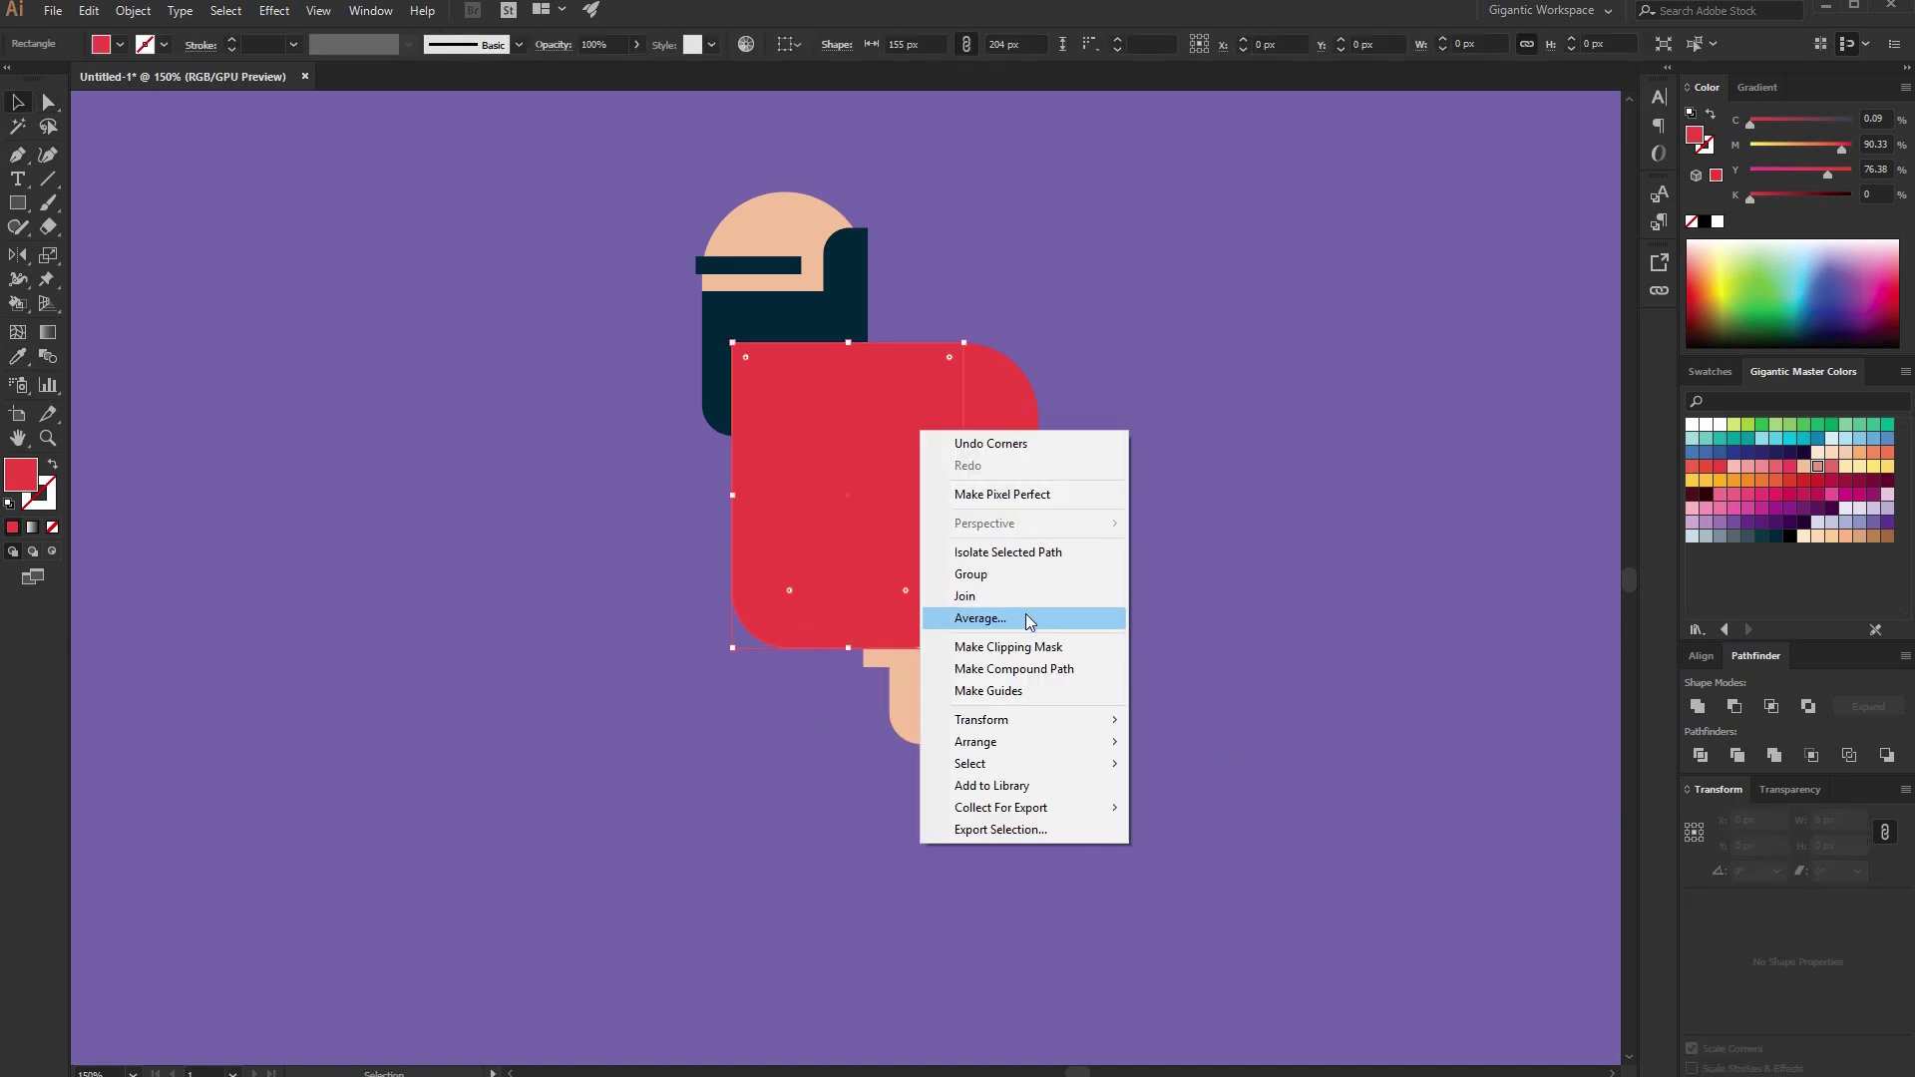
left_click(1197, 782)
left_click(662, 381)
left_click(853, 357)
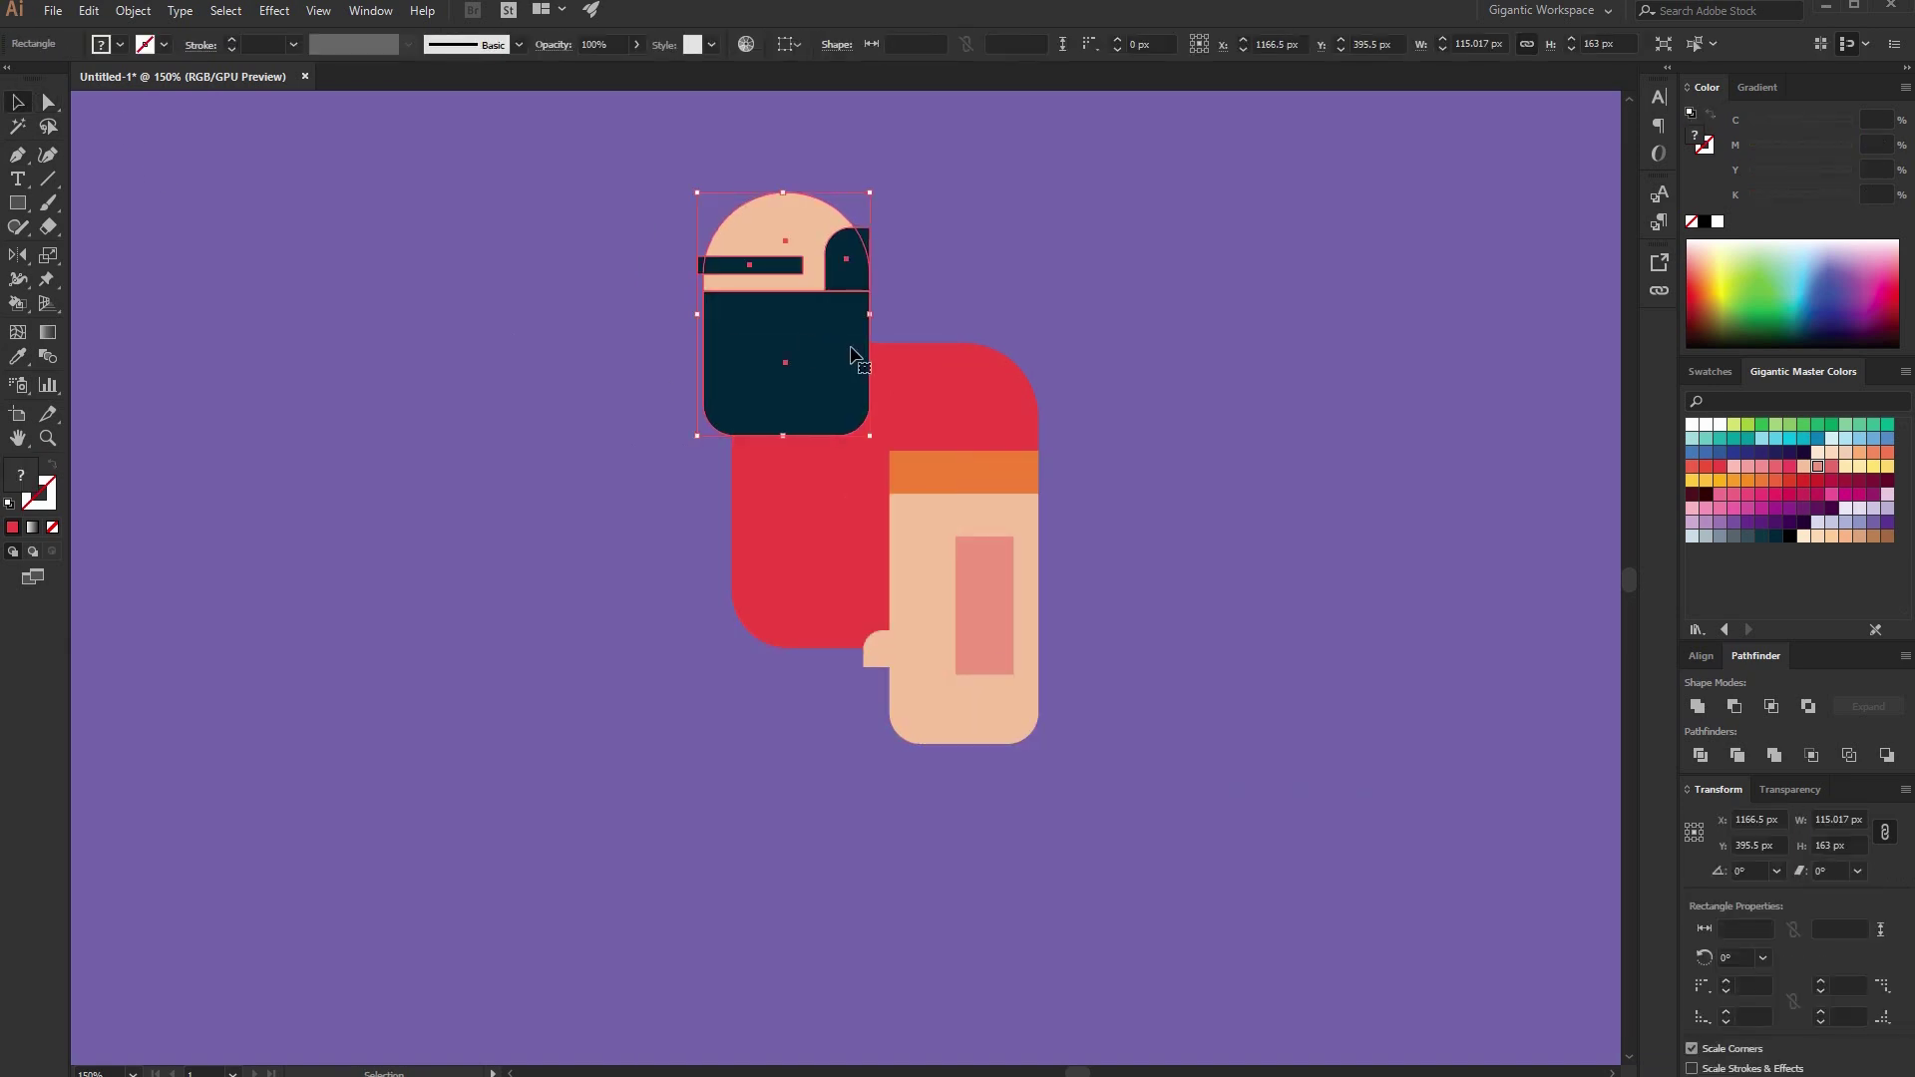
left_click(1197, 388)
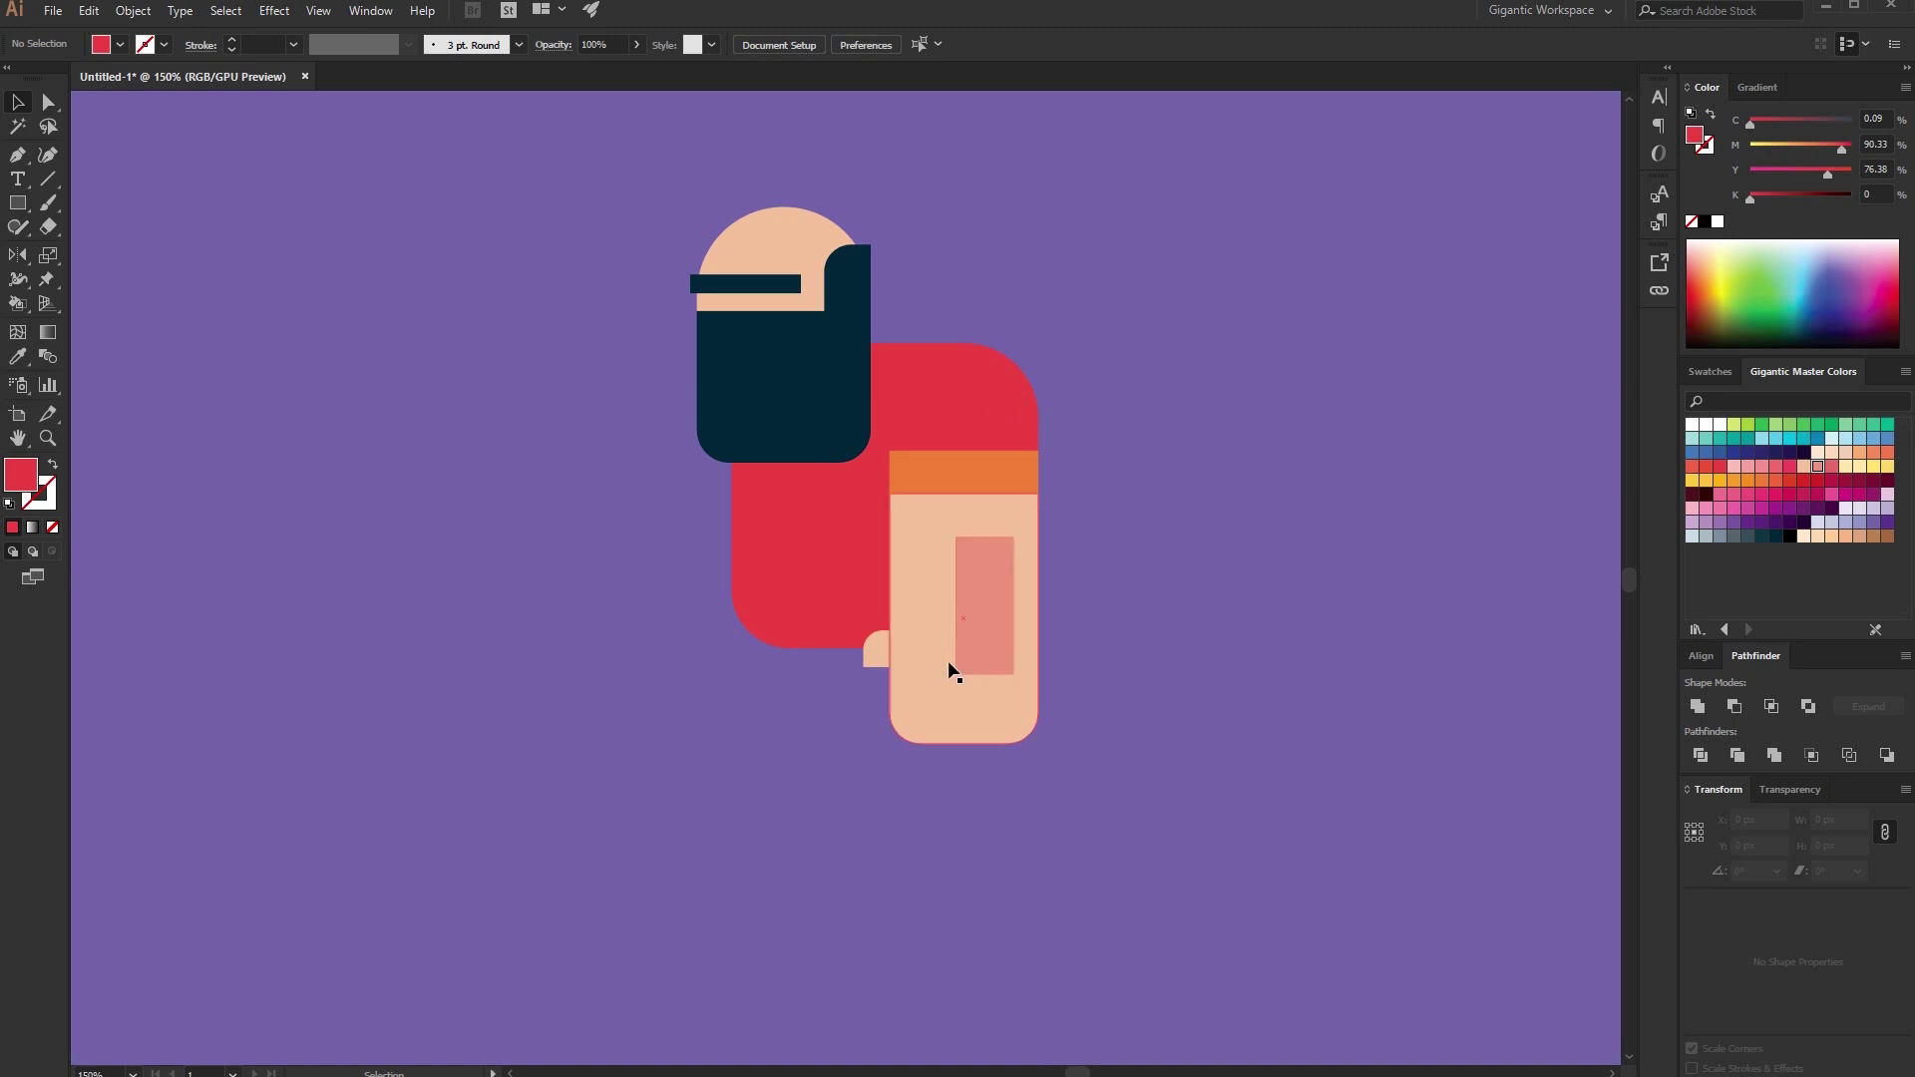
Draw a long dark navy staff with a fully rounded right end, extended to the left.
key("m")
left_click_drag(654, 660, 1162, 707)
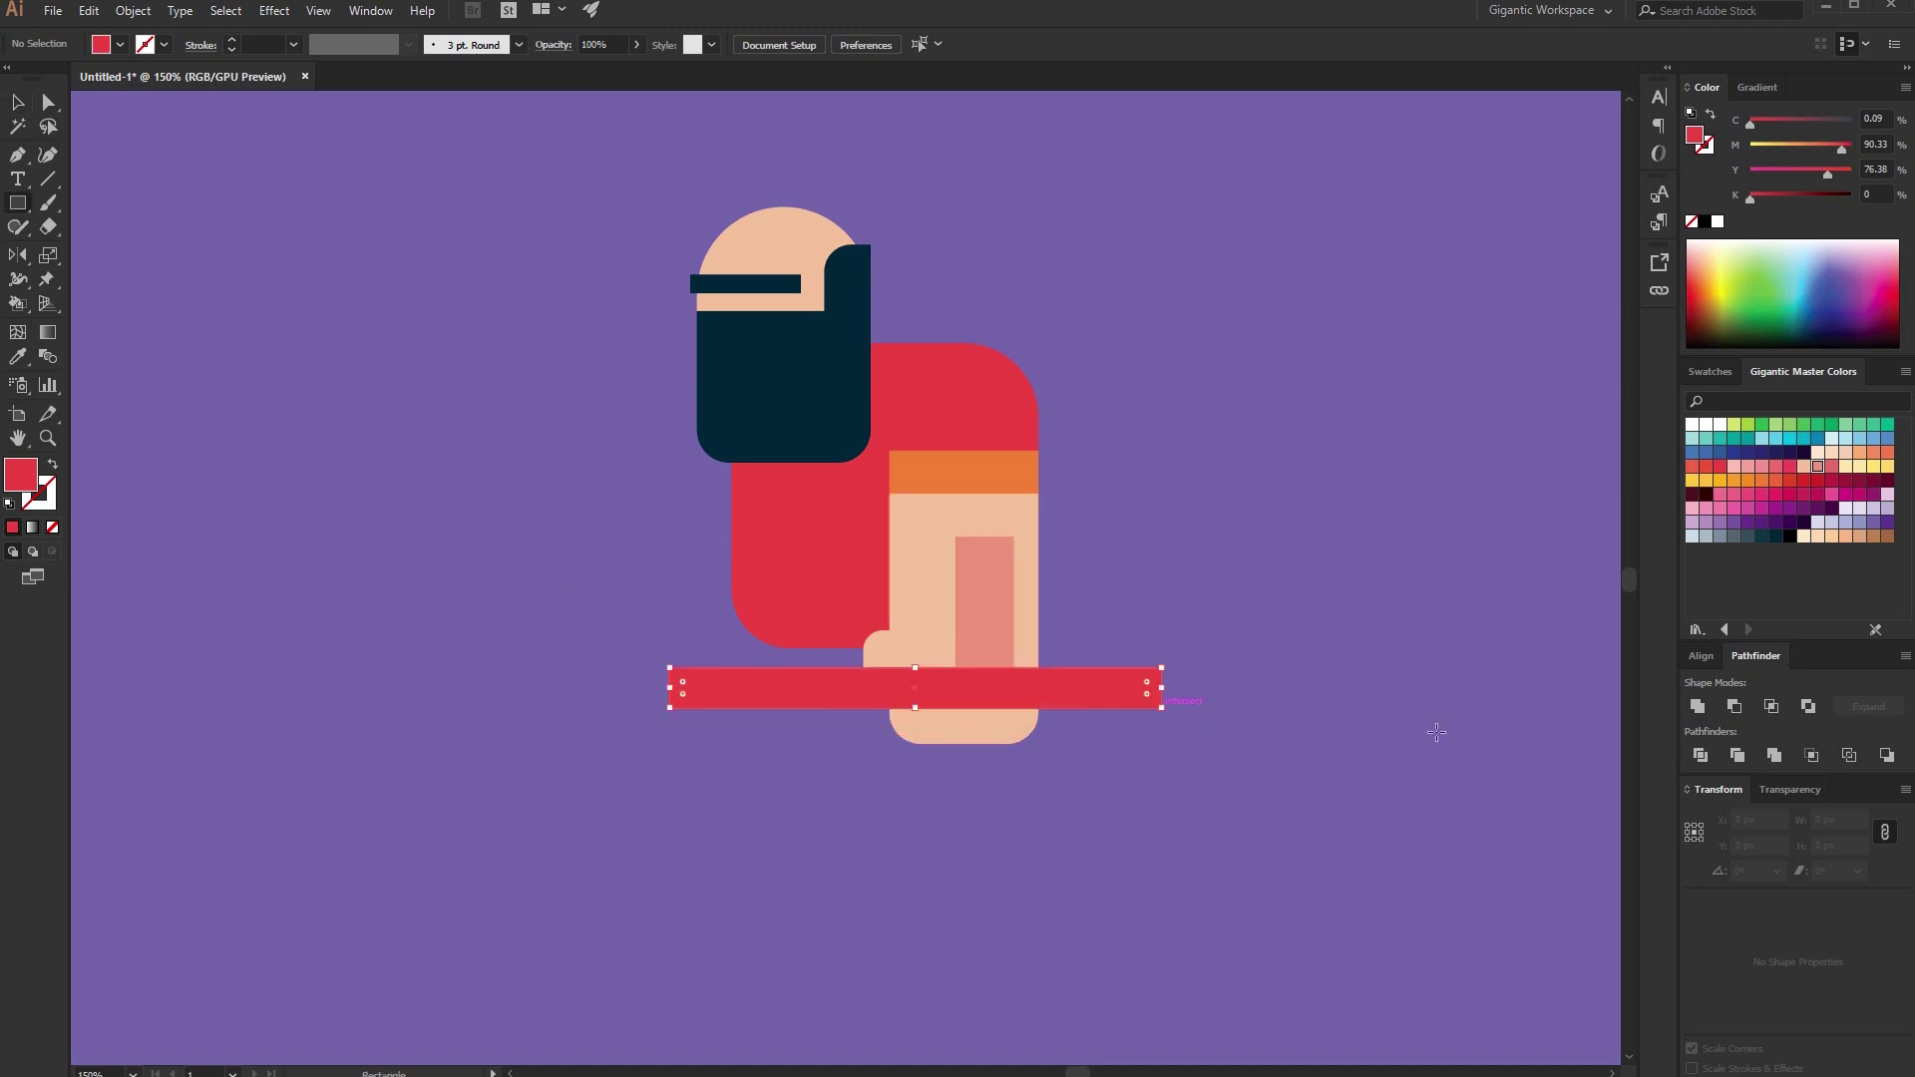
left_click(1775, 536)
key("a")
left_click(1160, 708)
left_click_drag(1147, 693, 1097, 686)
left_click_drag(668, 688, 605, 689)
Draw a tall 131×245 px rectangle for the shield over the staff's left side.
key("v")
left_click(179, 349)
key("m")
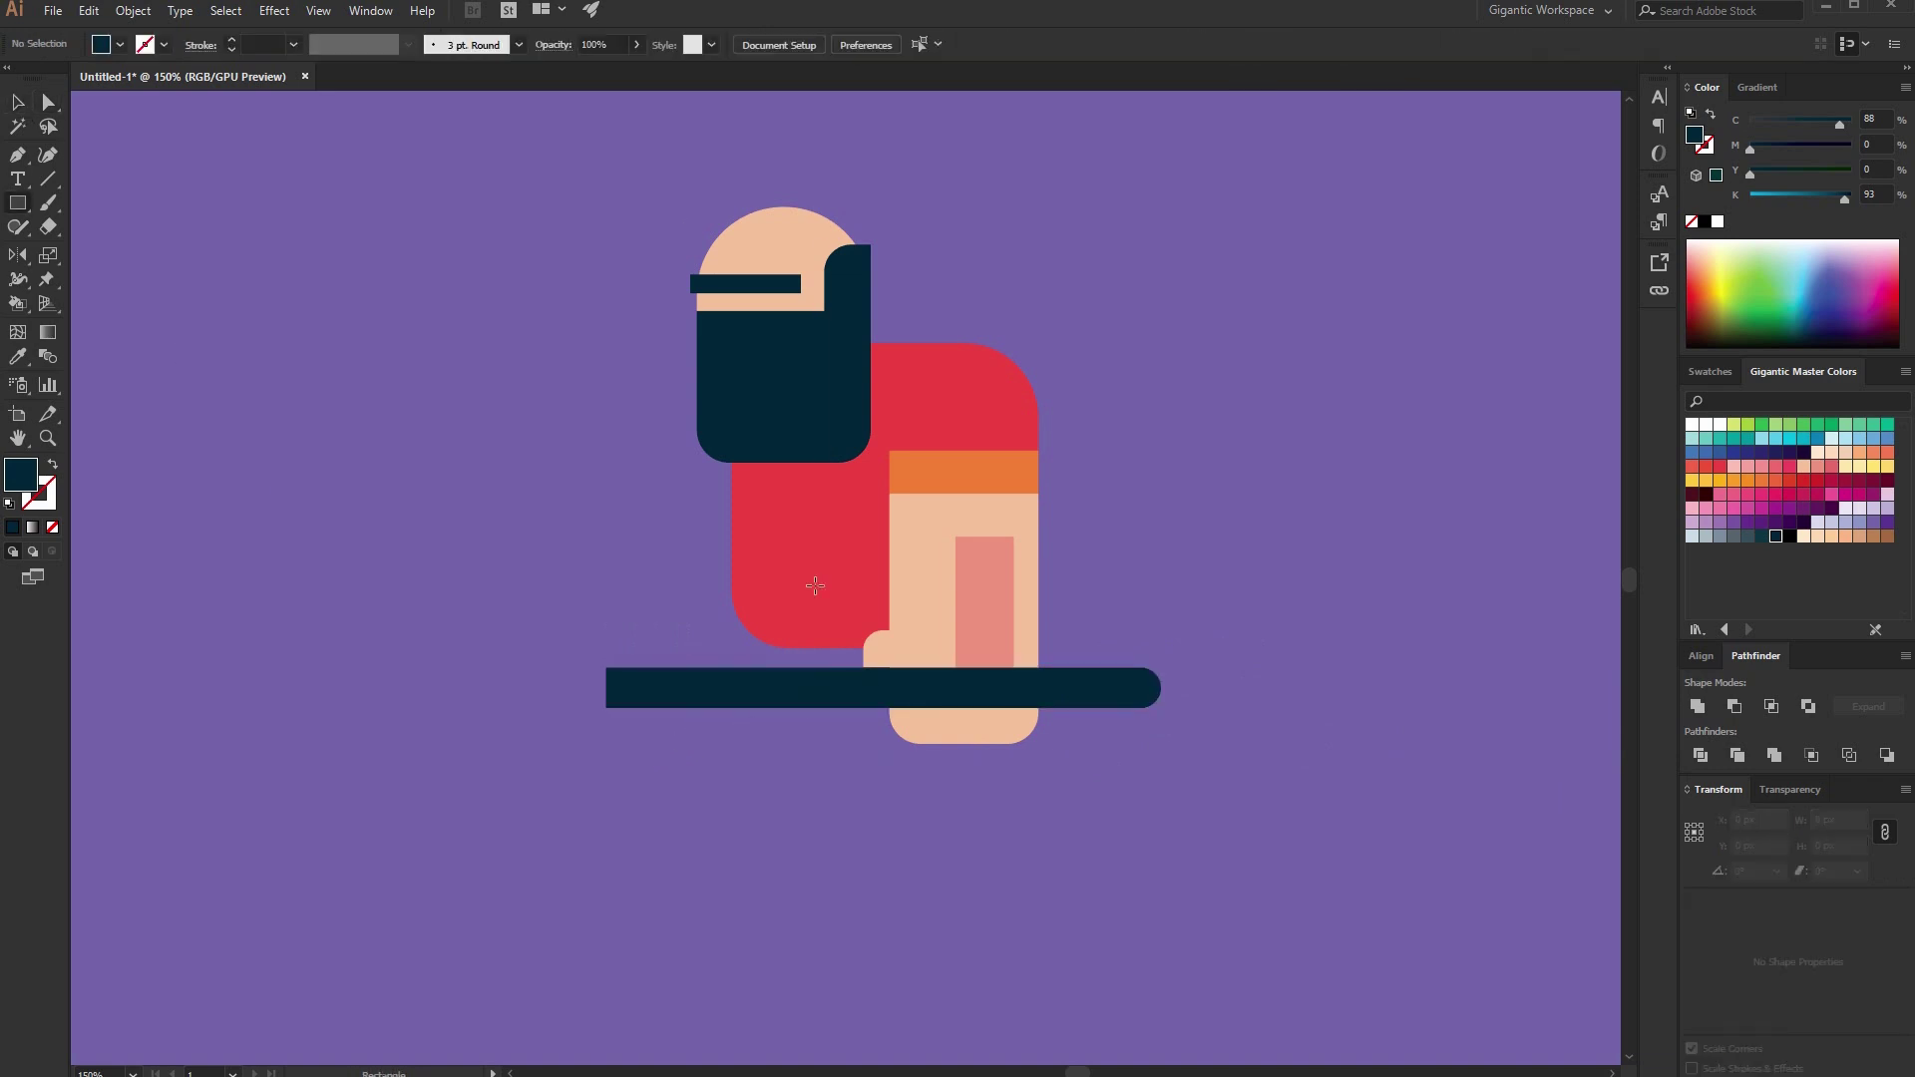
left_click_drag(820, 503, 624, 869)
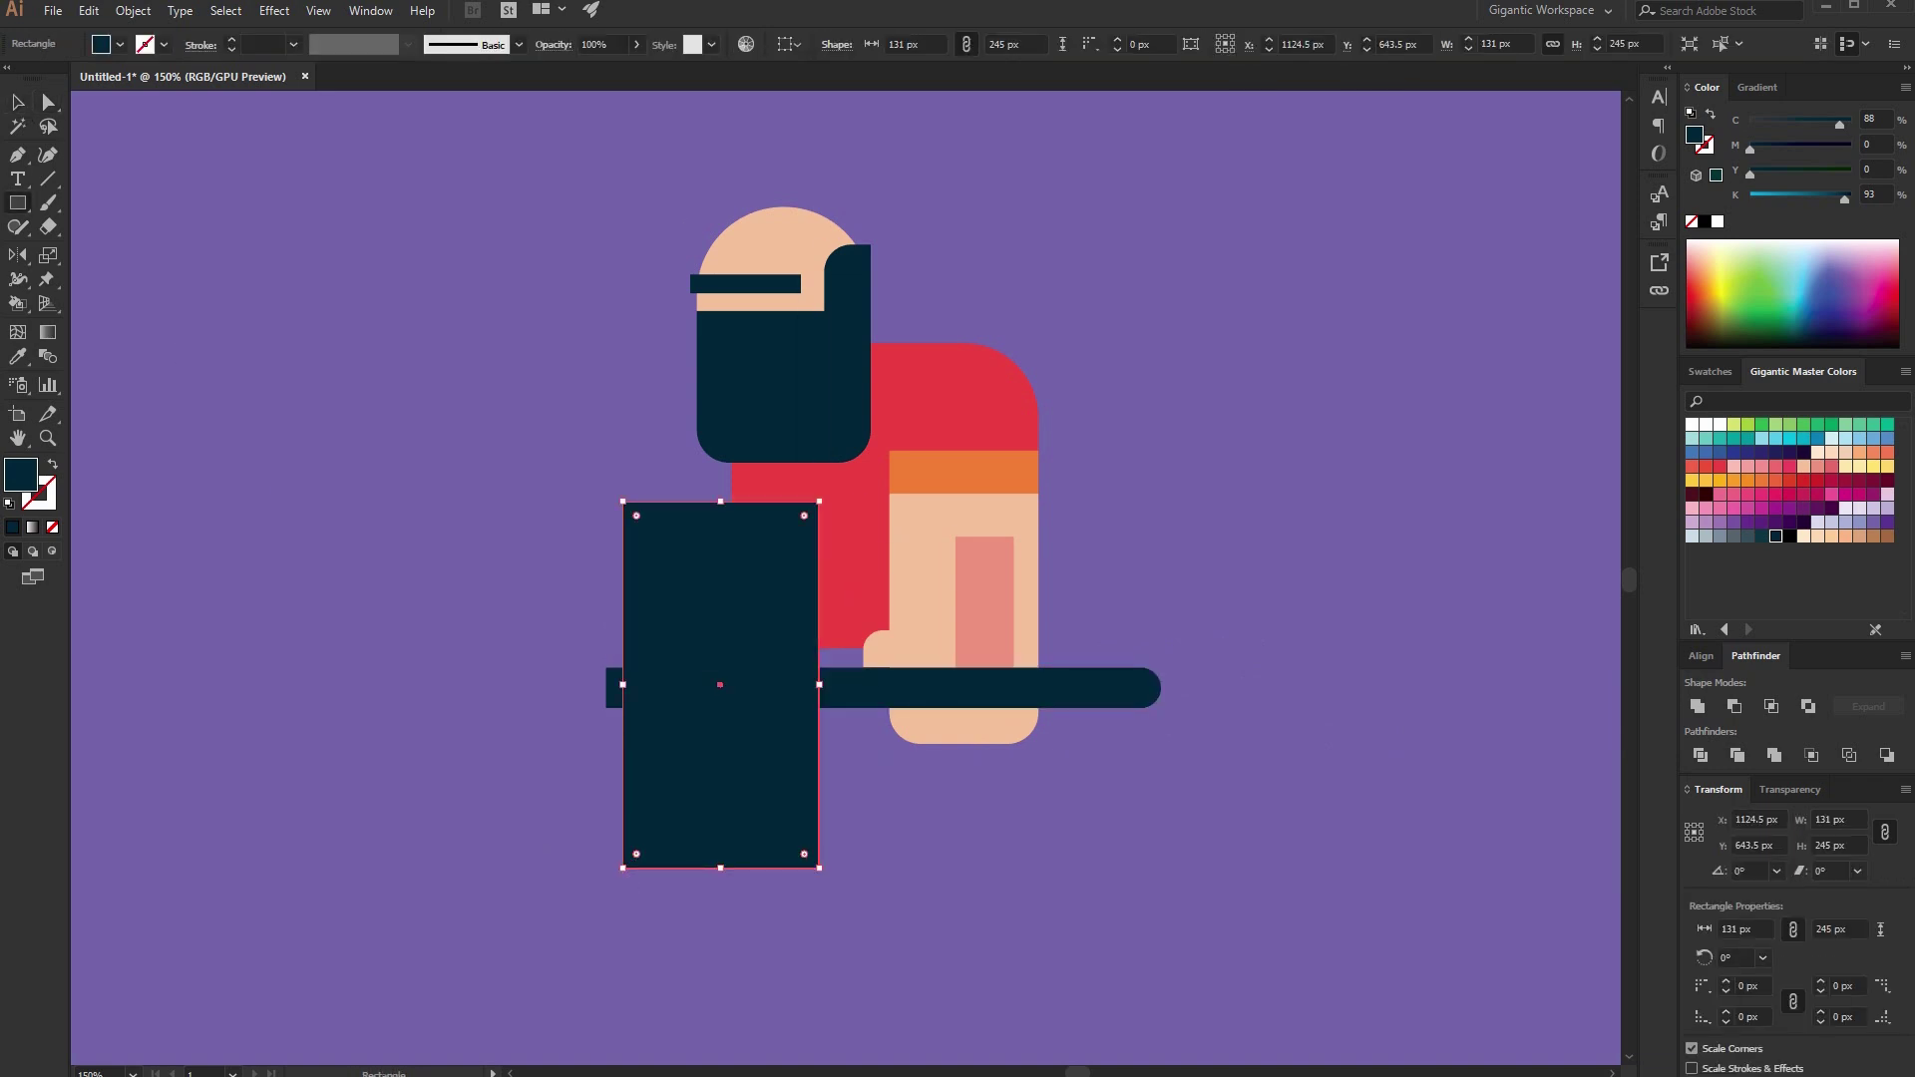
Shorten the shield to 131×218 px and fill it with a light blue swatch.
key("v")
left_click_drag(733, 504, 733, 522)
left_click_drag(720, 869, 720, 848)
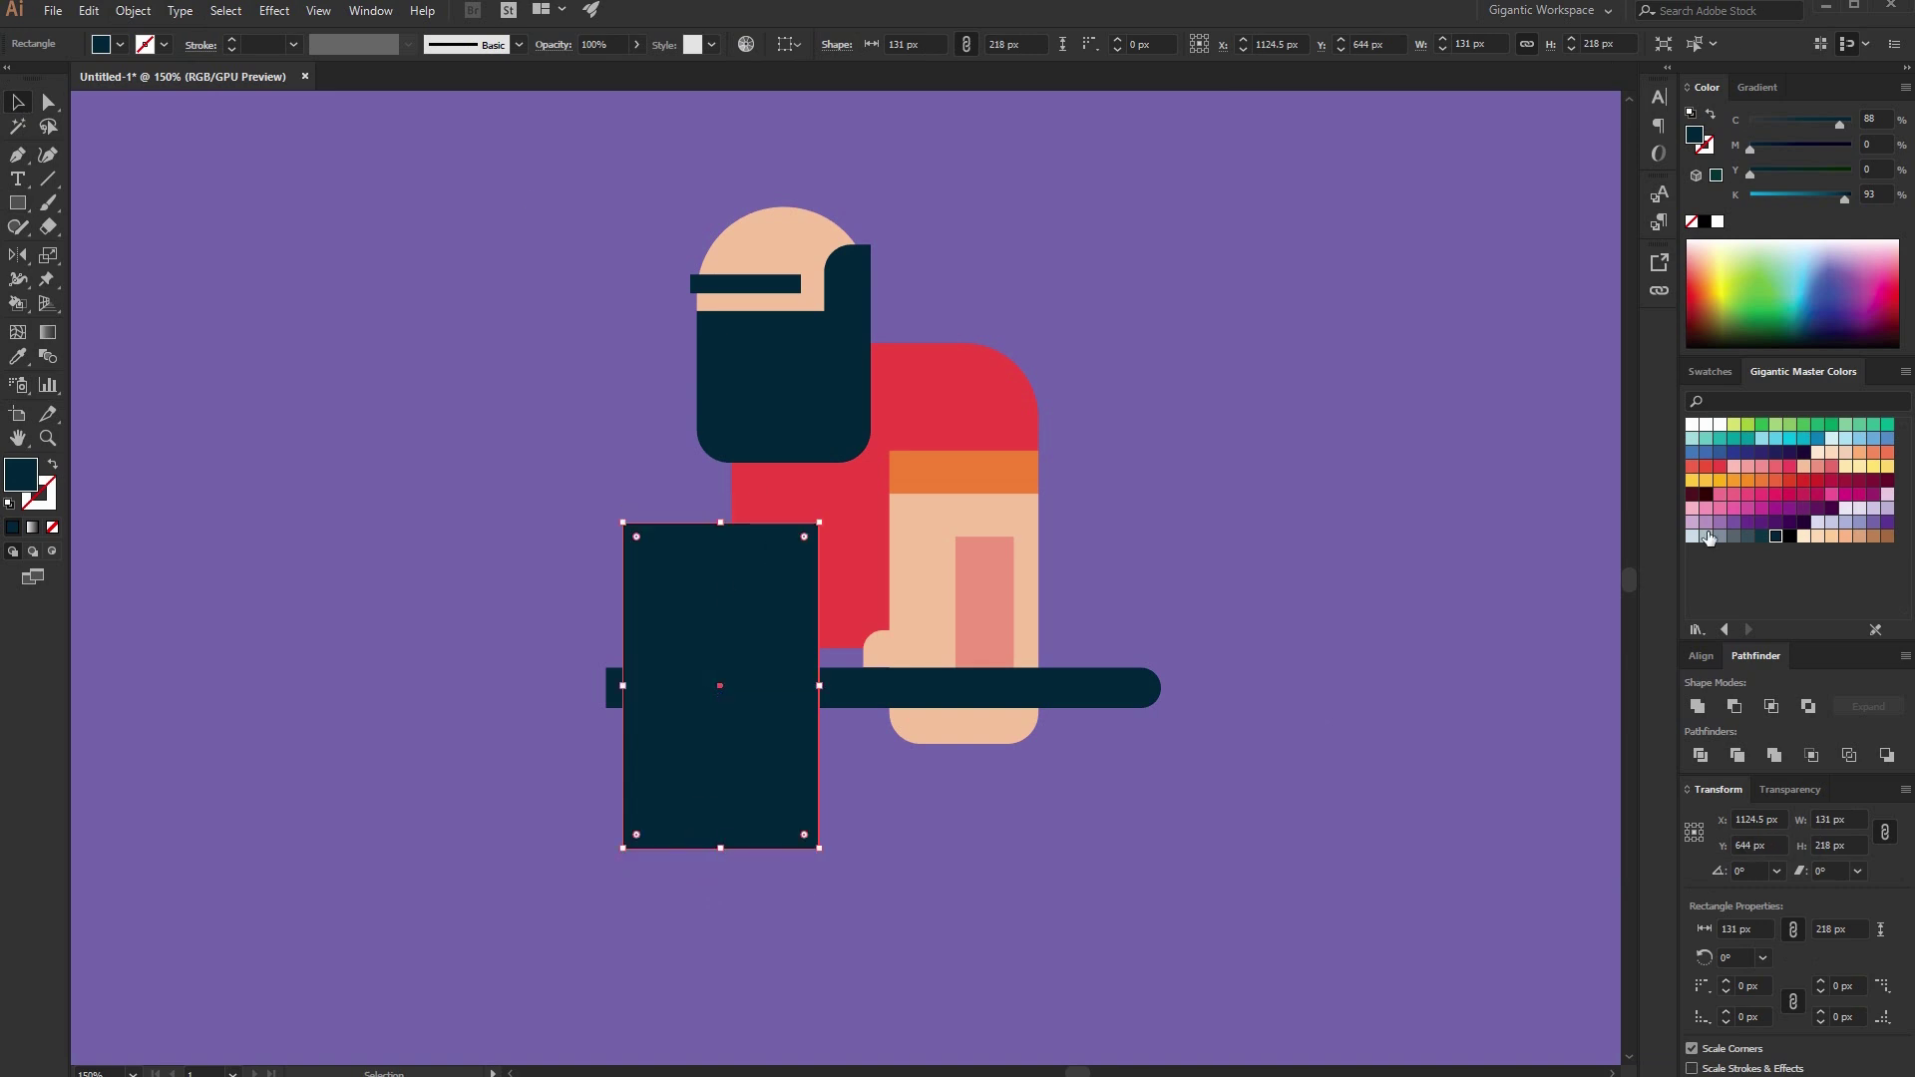
left_click(1691, 535)
Add white bands across the shield's top and bottom edges.
key("m")
left_click_drag(622, 524, 820, 569)
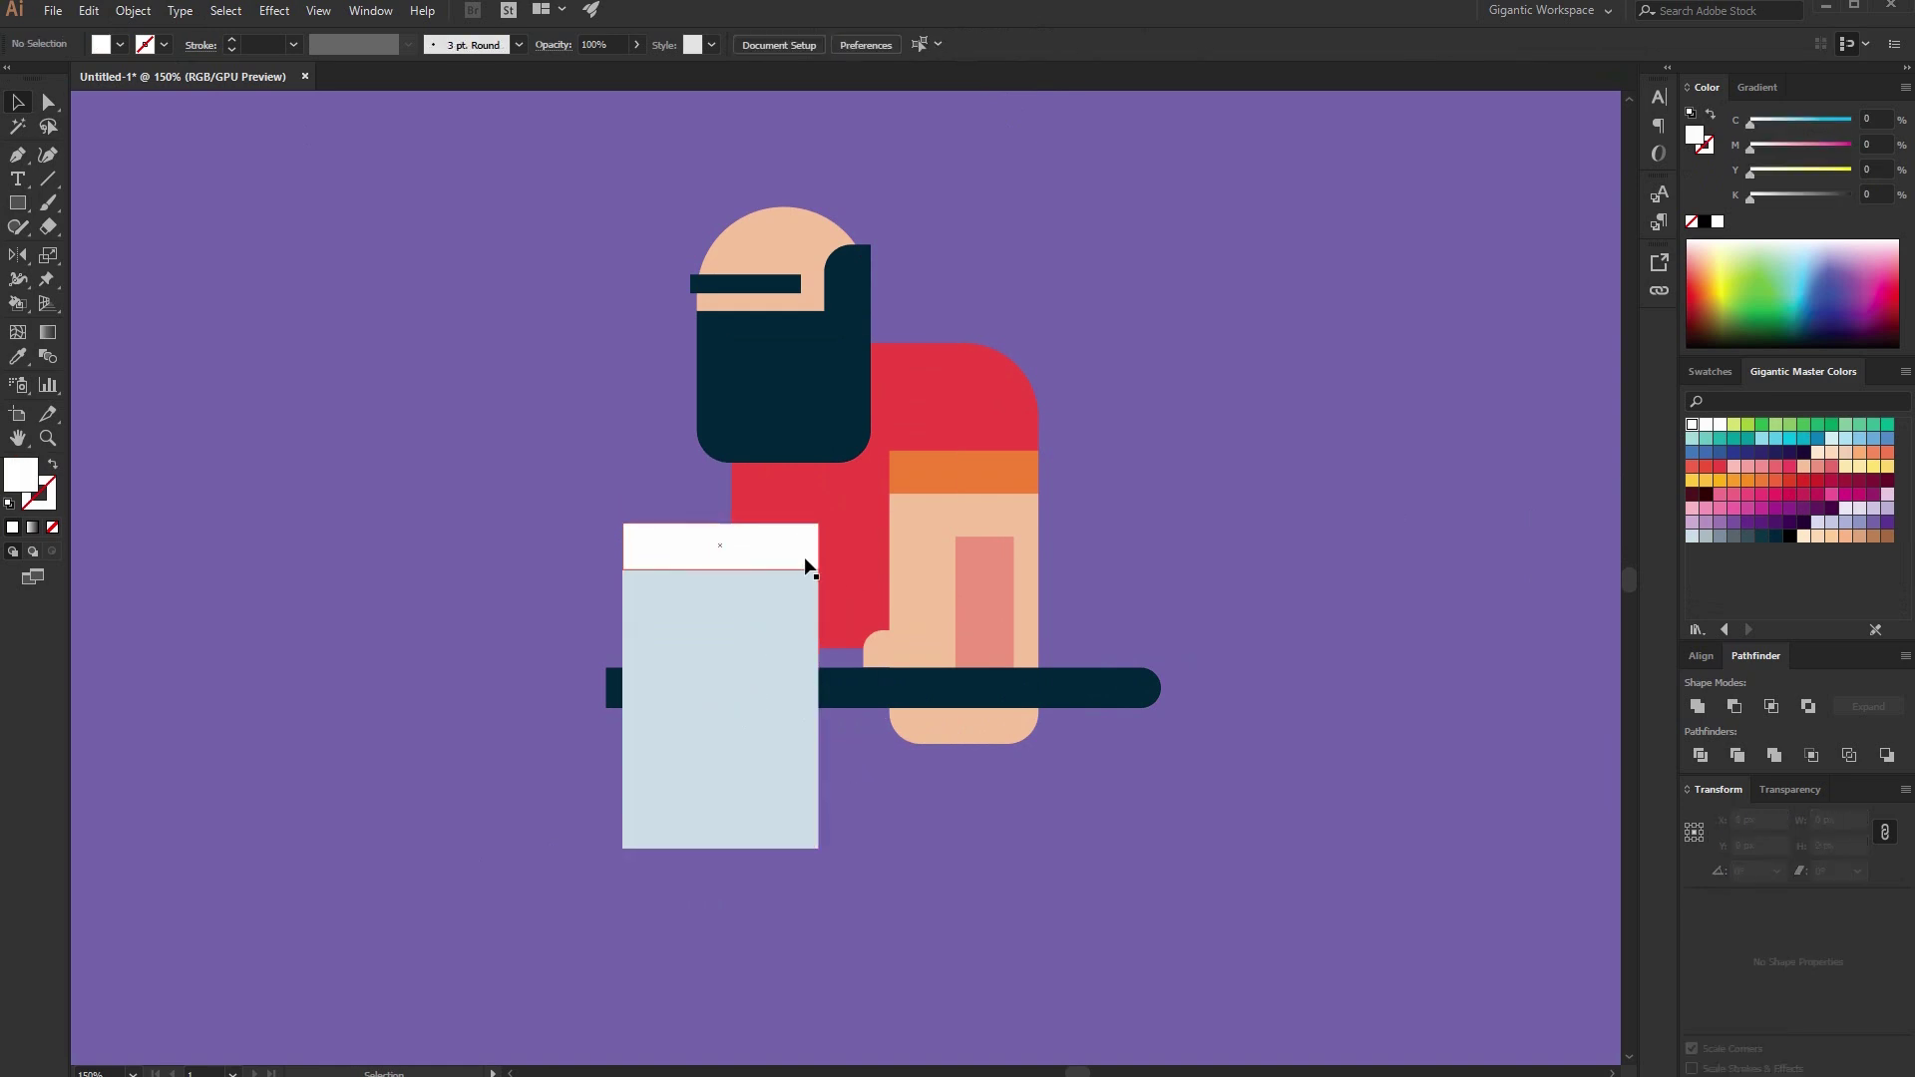
left_click(961, 44)
Bring the arm group to the front, in front of the staff.
left_click(983, 599)
right_click(984, 599)
mouse_move(1037, 799)
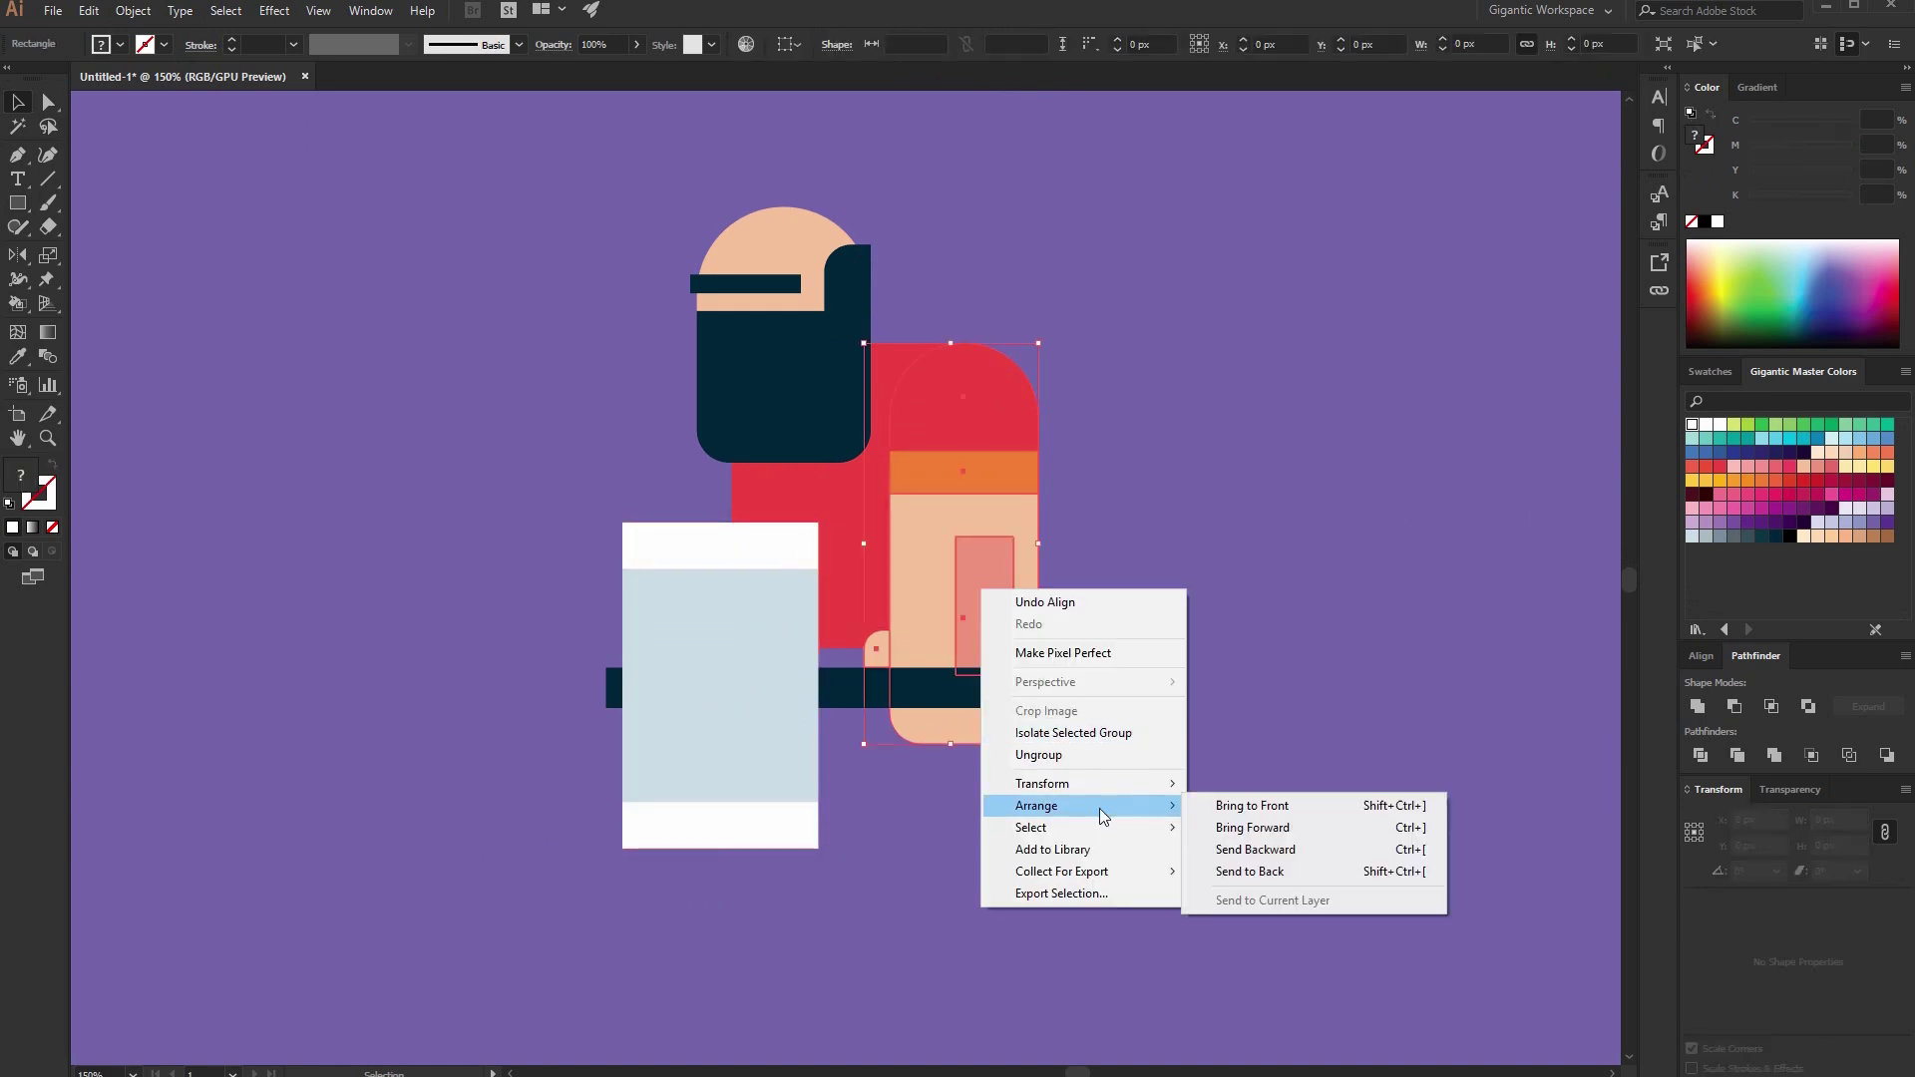
left_click(1266, 801)
left_click(1164, 864)
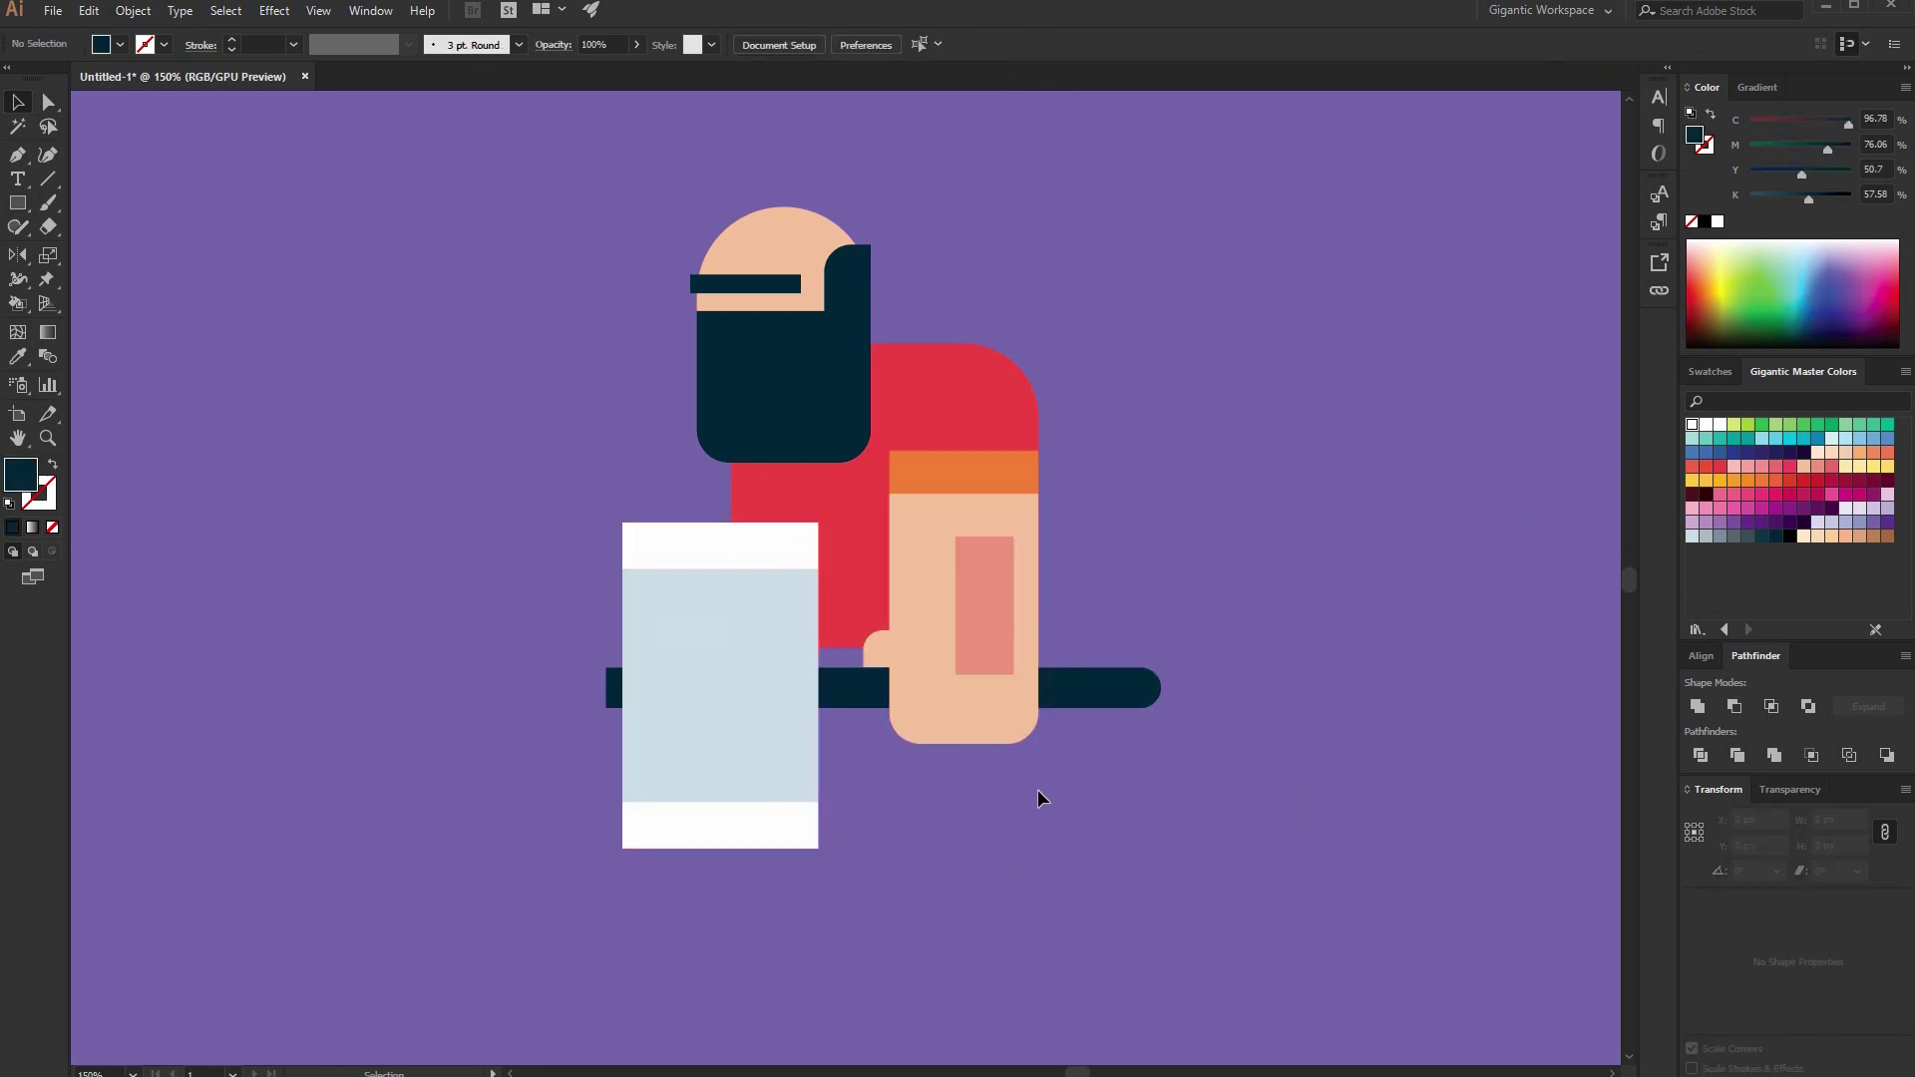
Duplicate the arm about 147 px to the left and delete the copy's salmon strip.
left_click(1031, 633)
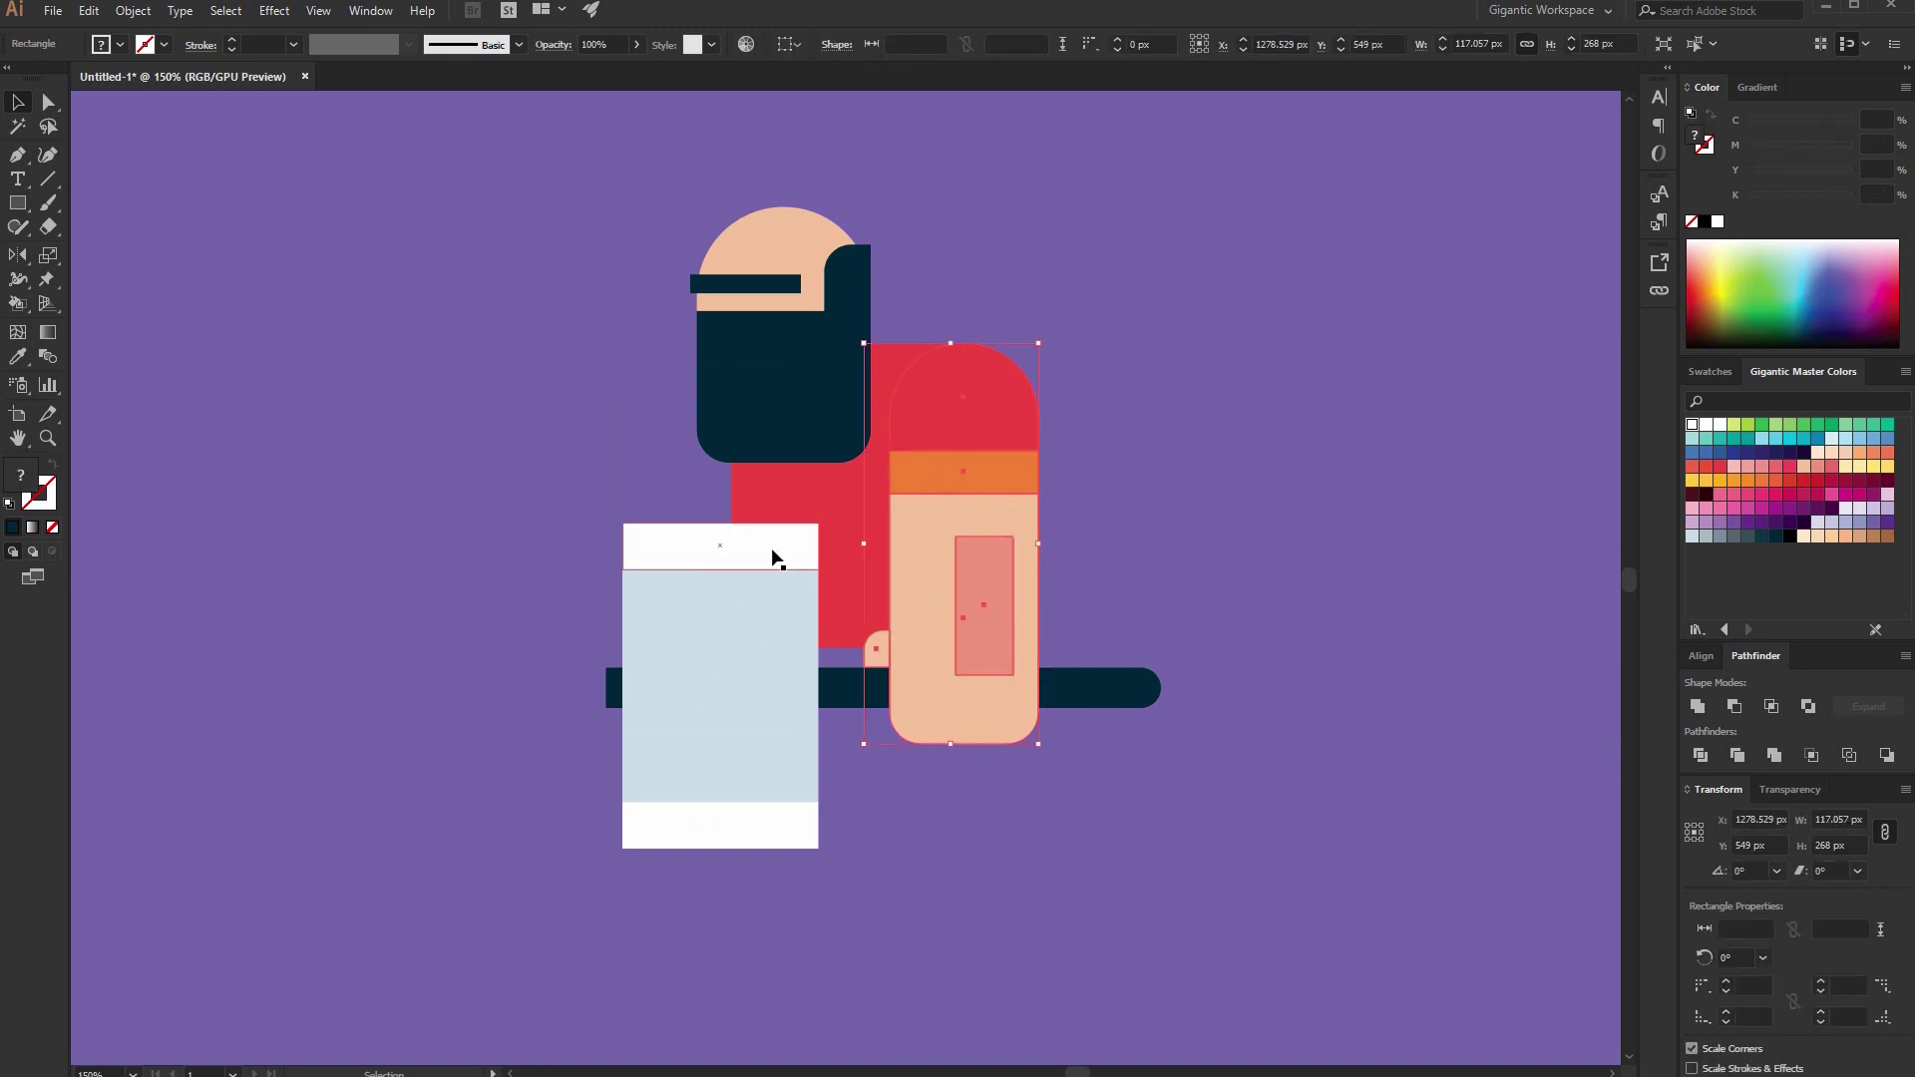
key("a")
left_click_drag(965, 505, 776, 497)
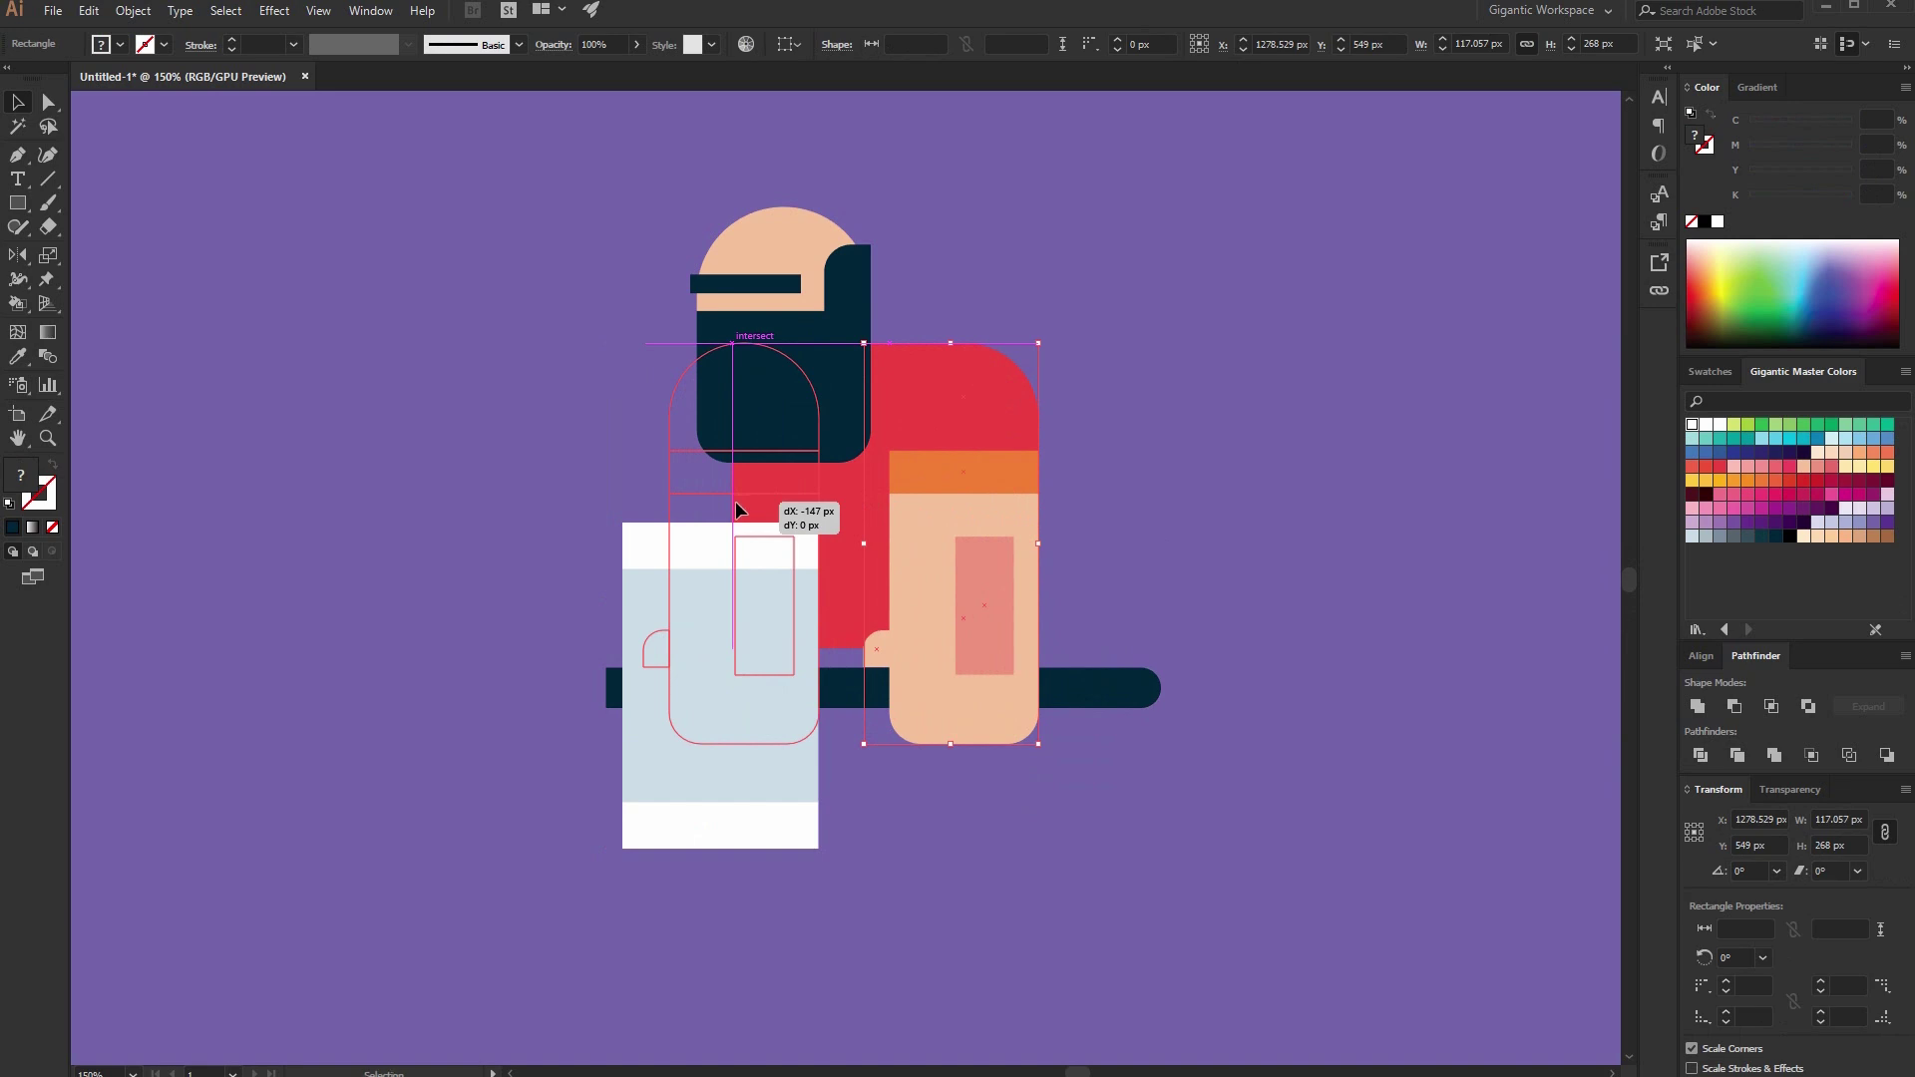
left_click_drag(736, 510, 736, 510)
double_click(753, 649)
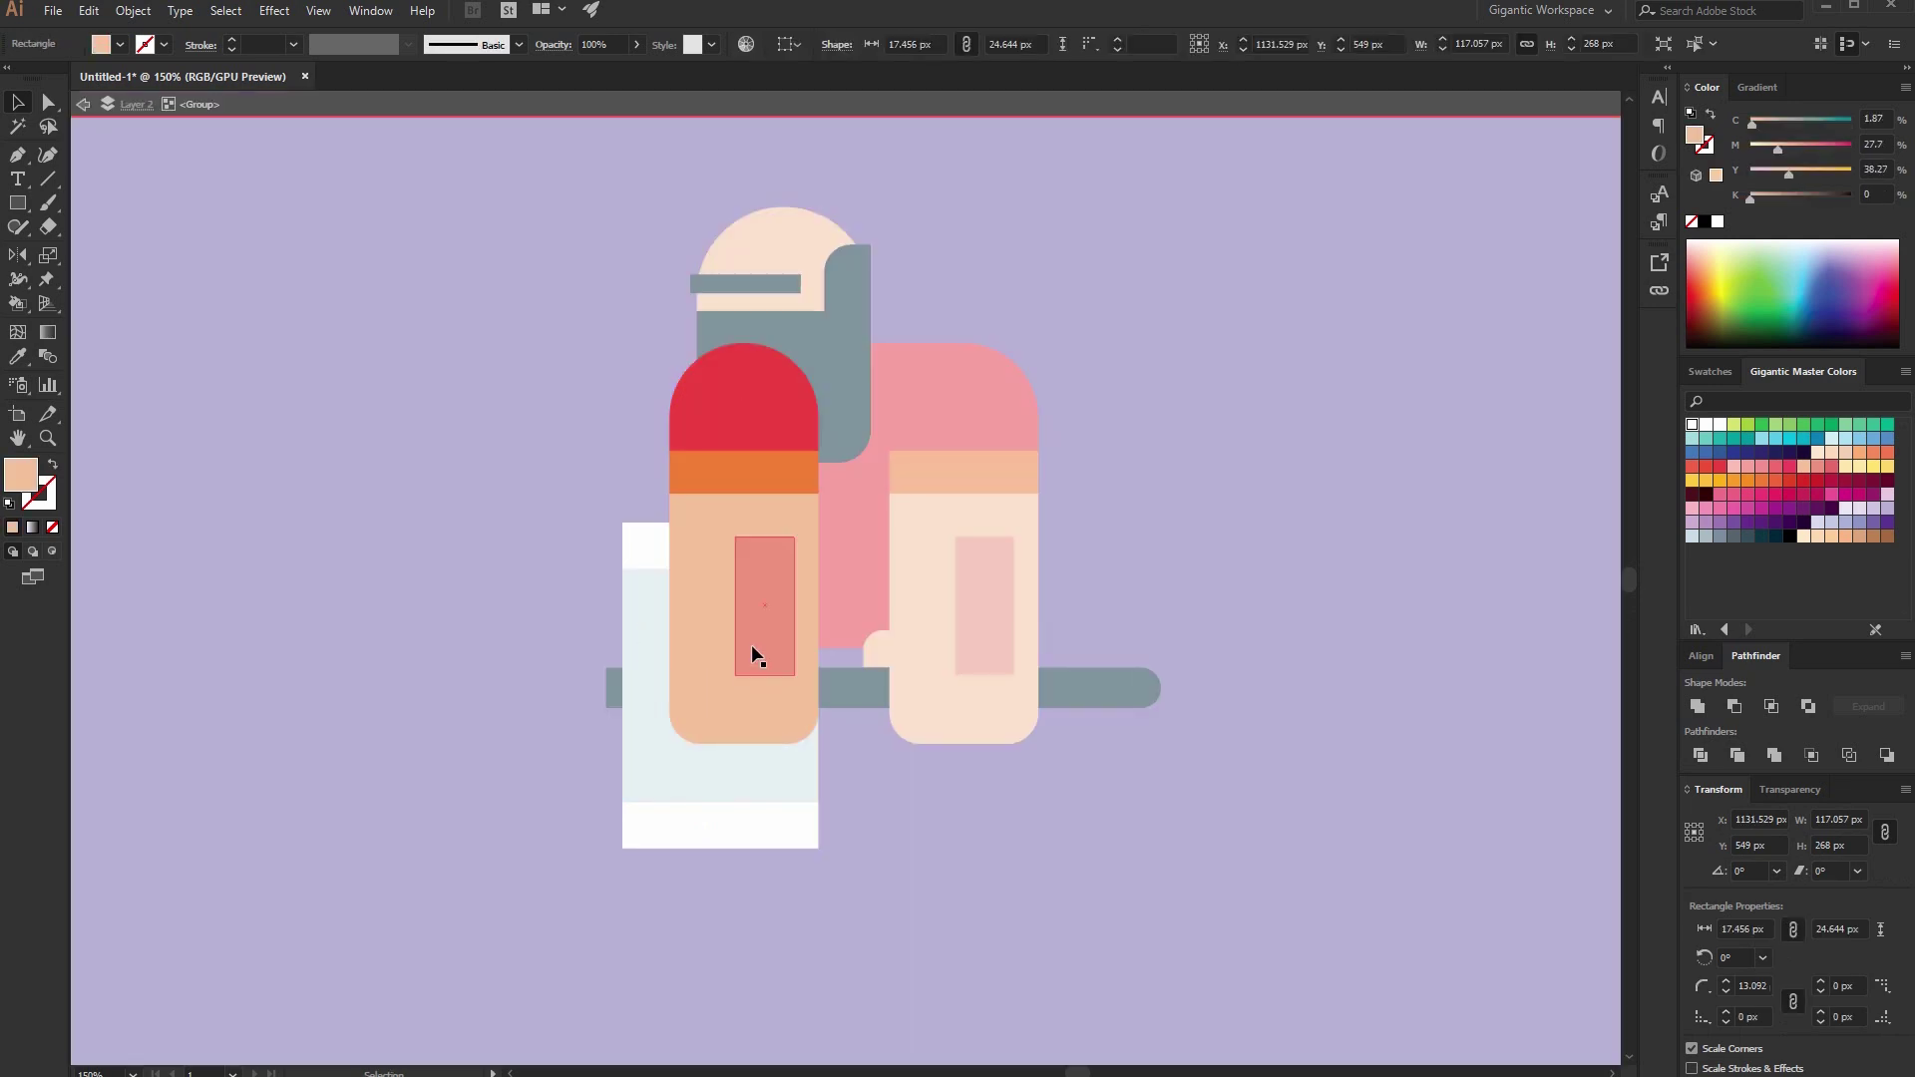
key("Delete")
double_click(1101, 458)
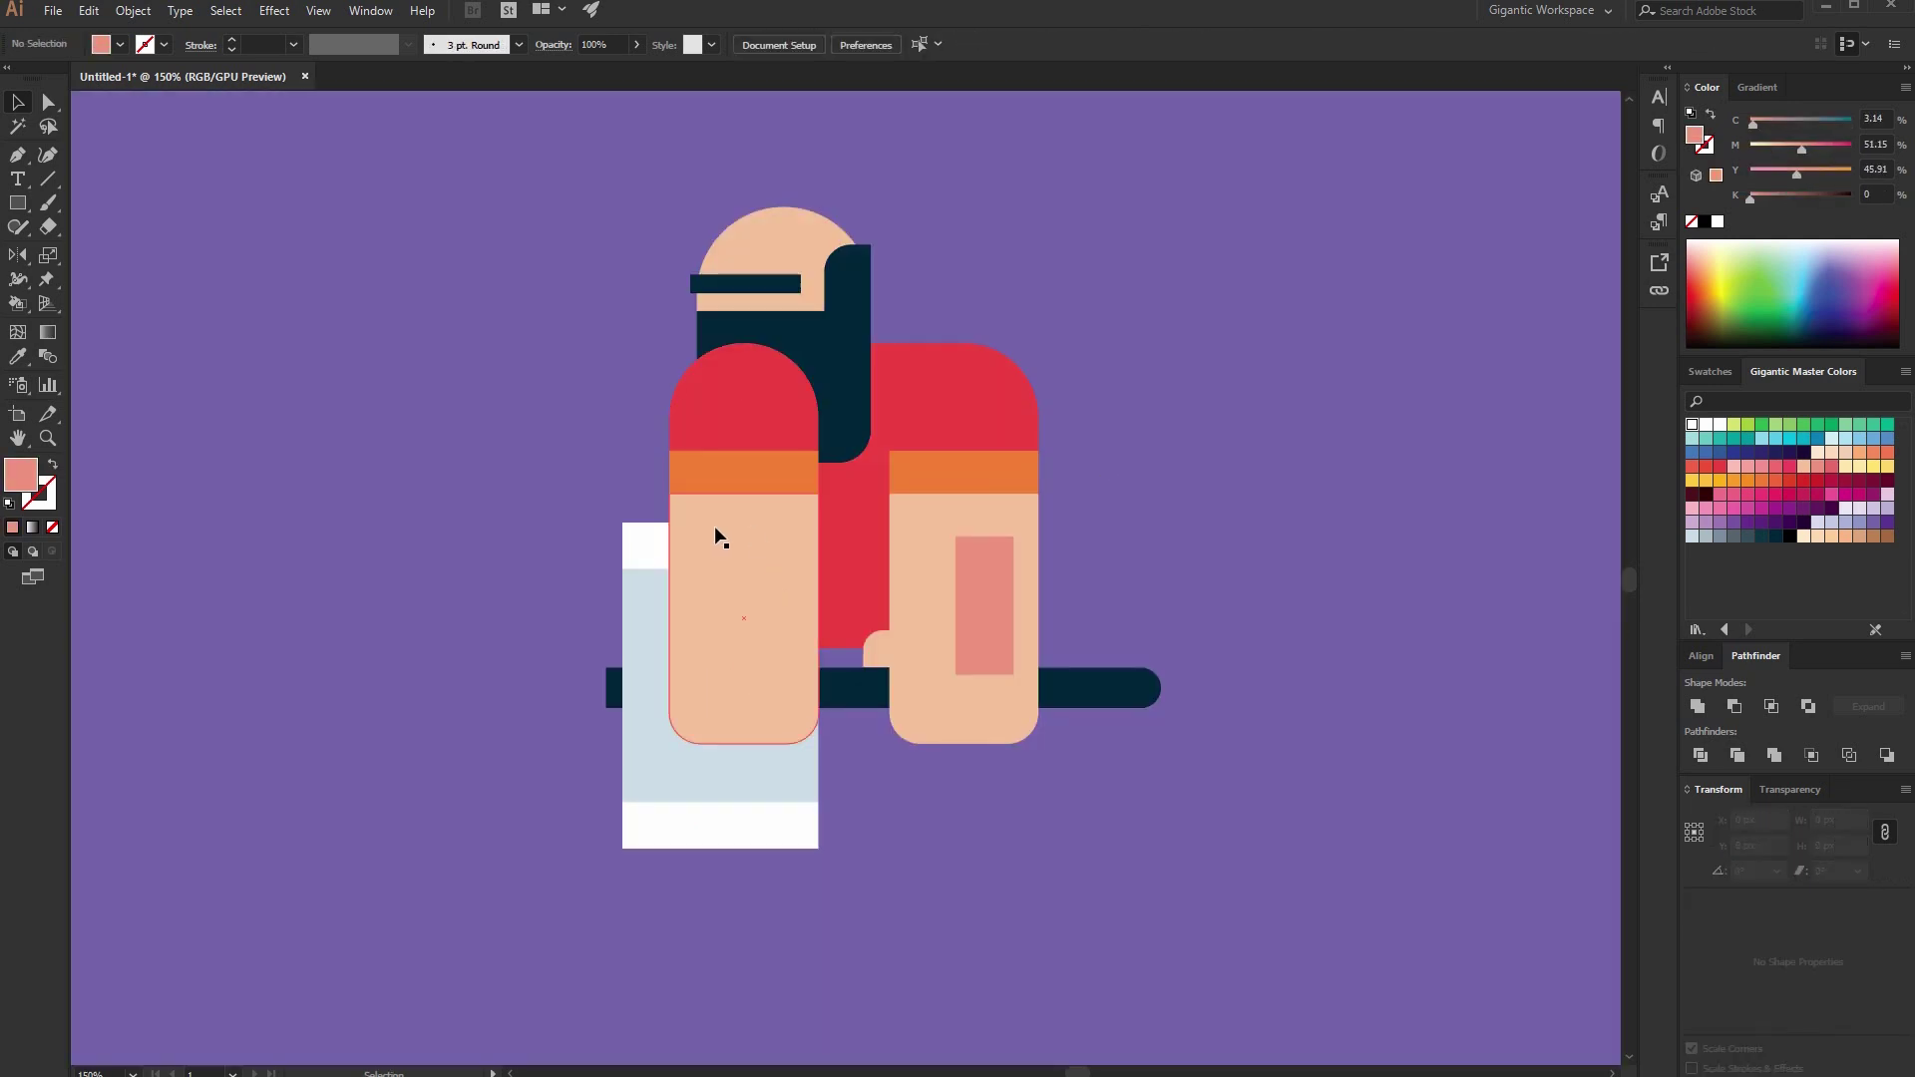
Send the left arm copy to the back, behind the shield.
right_click(714, 526)
mouse_move(810, 743)
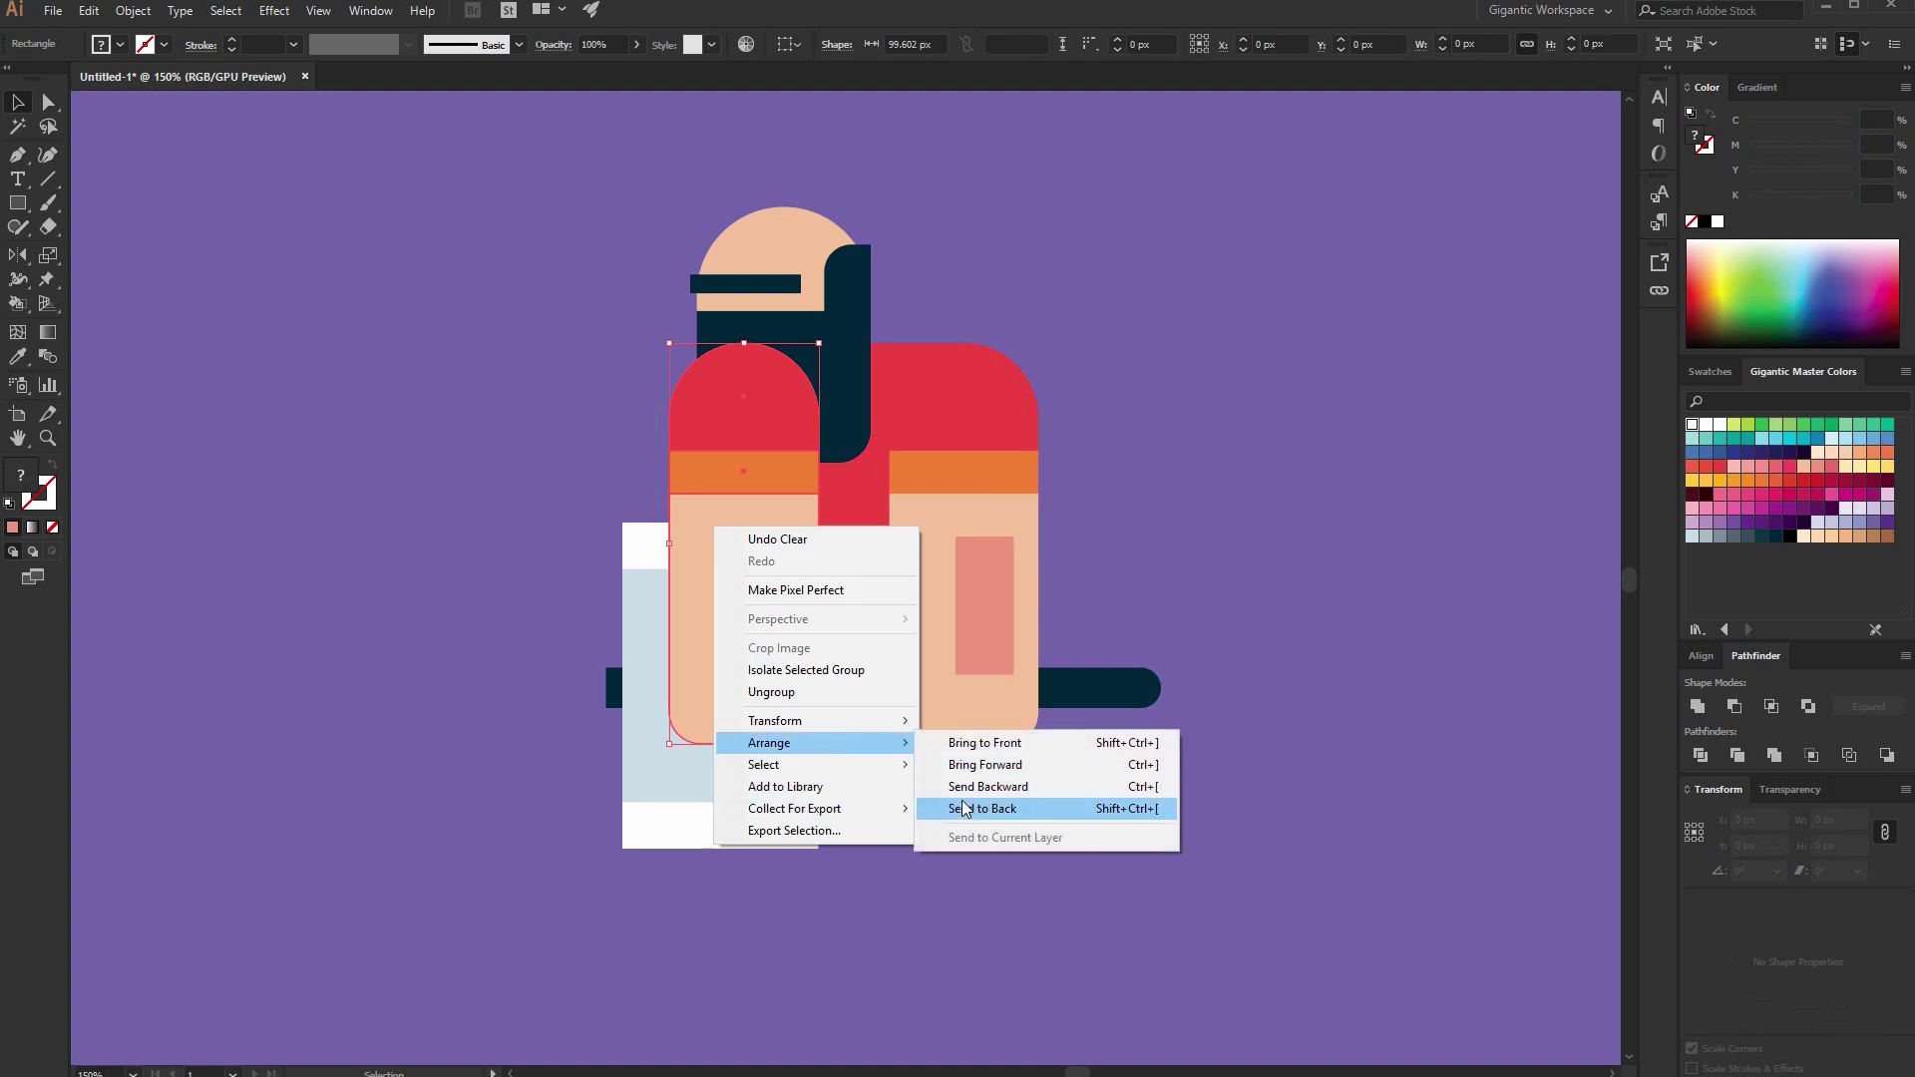
left_click(963, 808)
left_click(1204, 679)
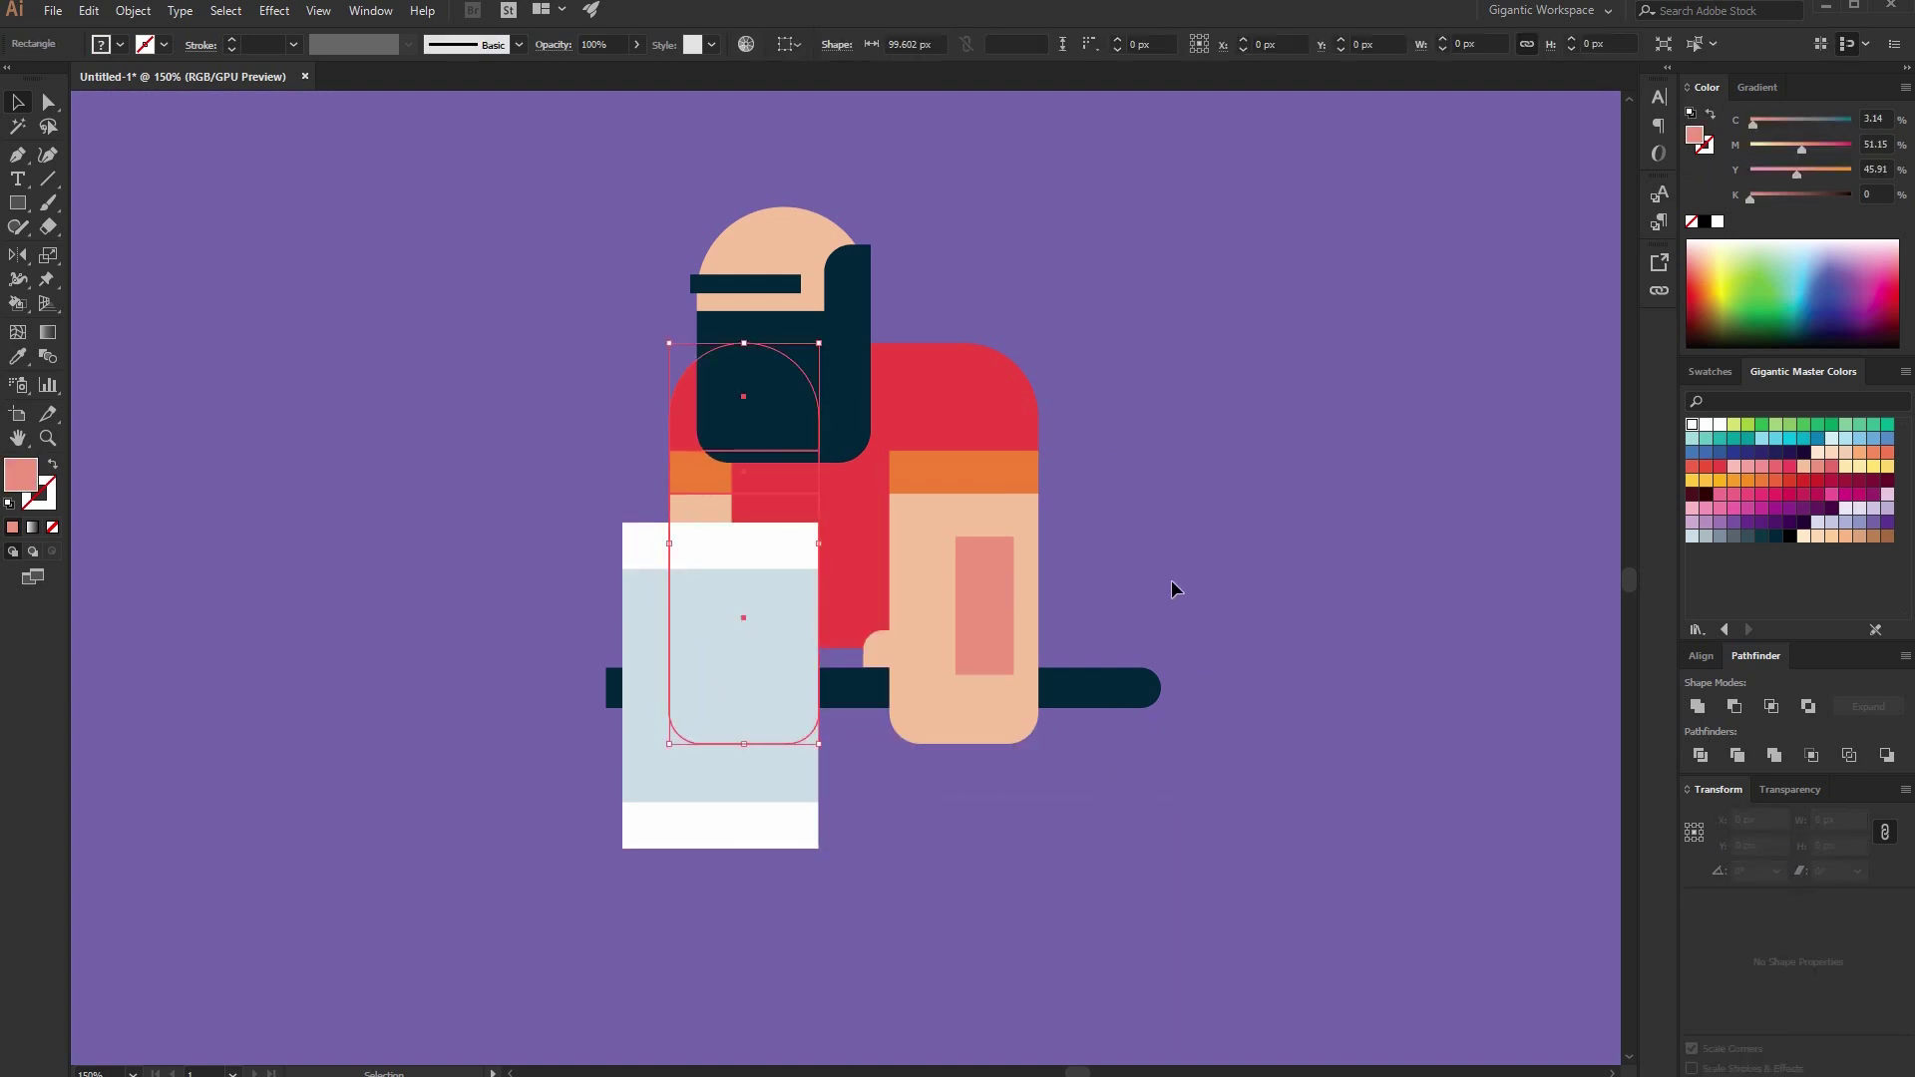
key("m")
key("ctrl+equal")
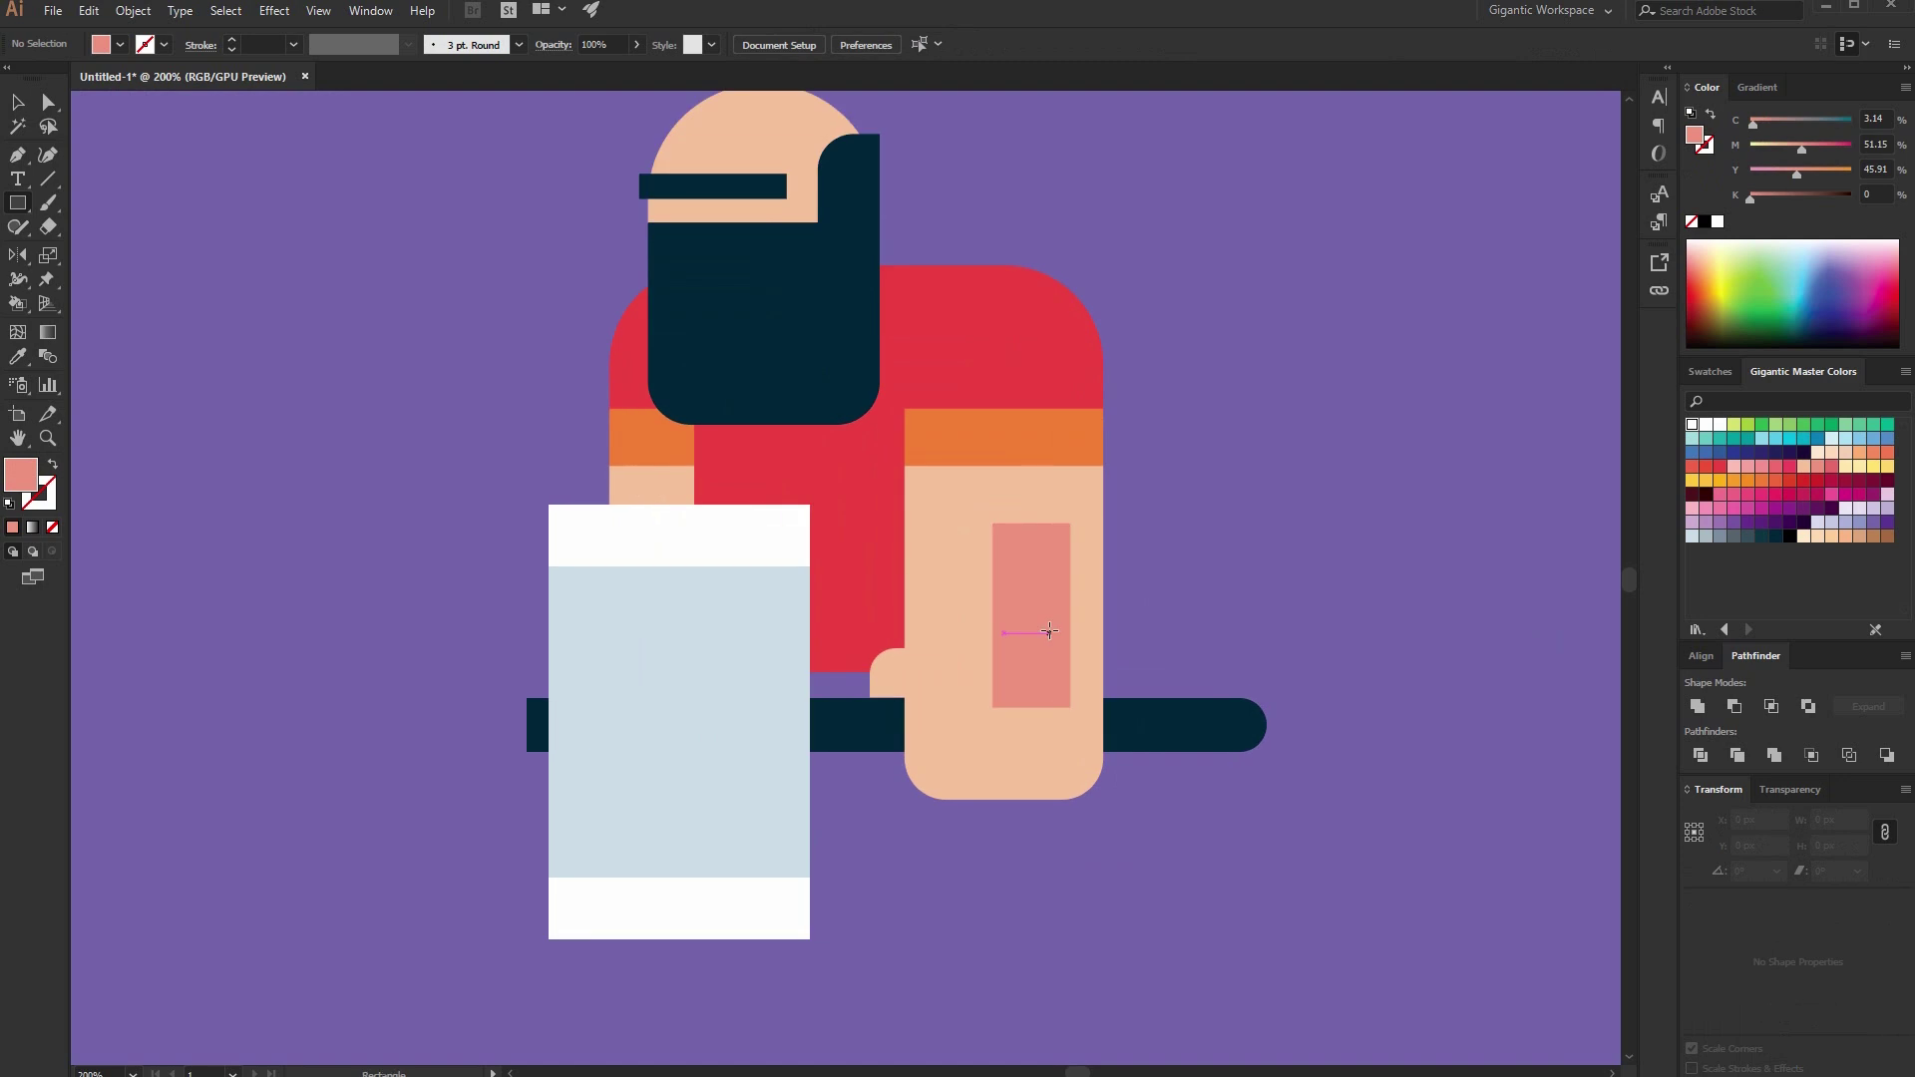
Draw an 81×123 px upper-leg rectangle under the torso, filled with the shirt's red.
scroll(1008, 650, "down", 3)
left_click_drag(886, 523, 1049, 764)
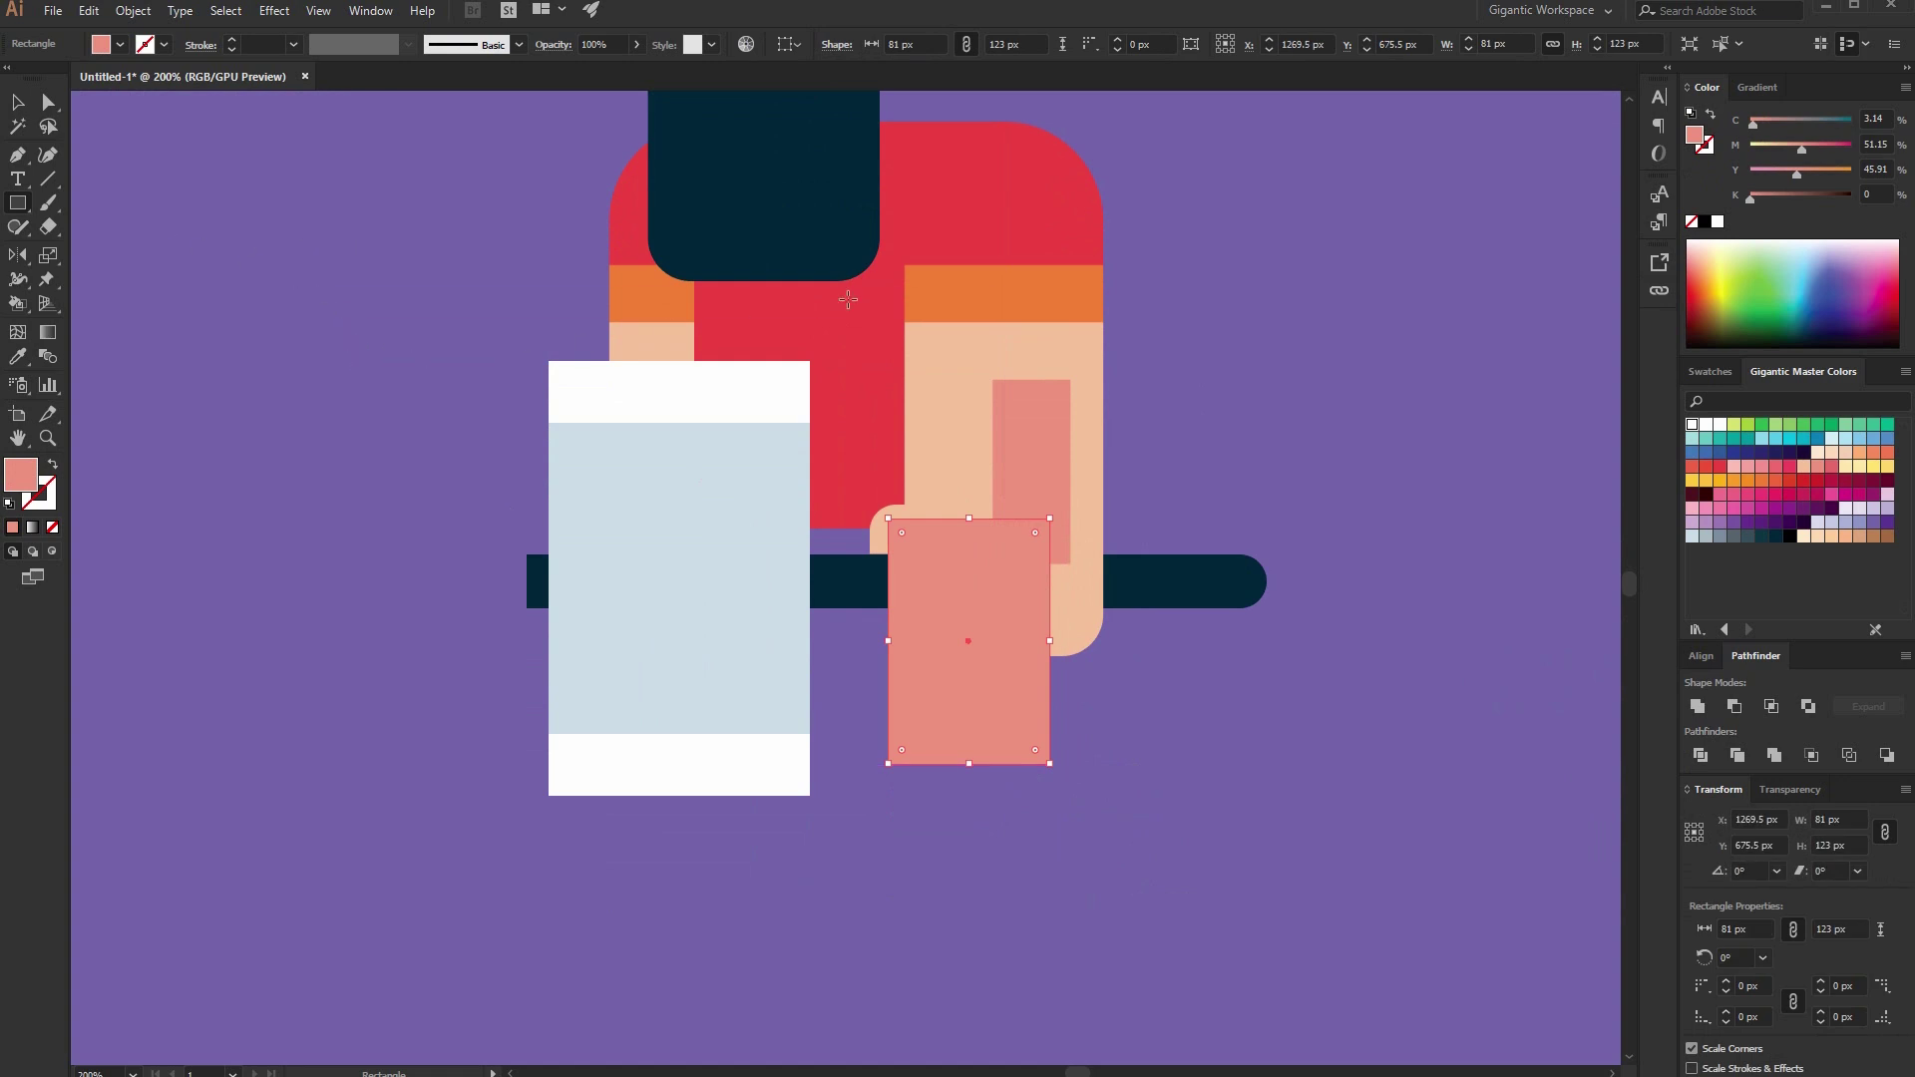
key("i")
left_click(905, 222)
left_click(16, 104)
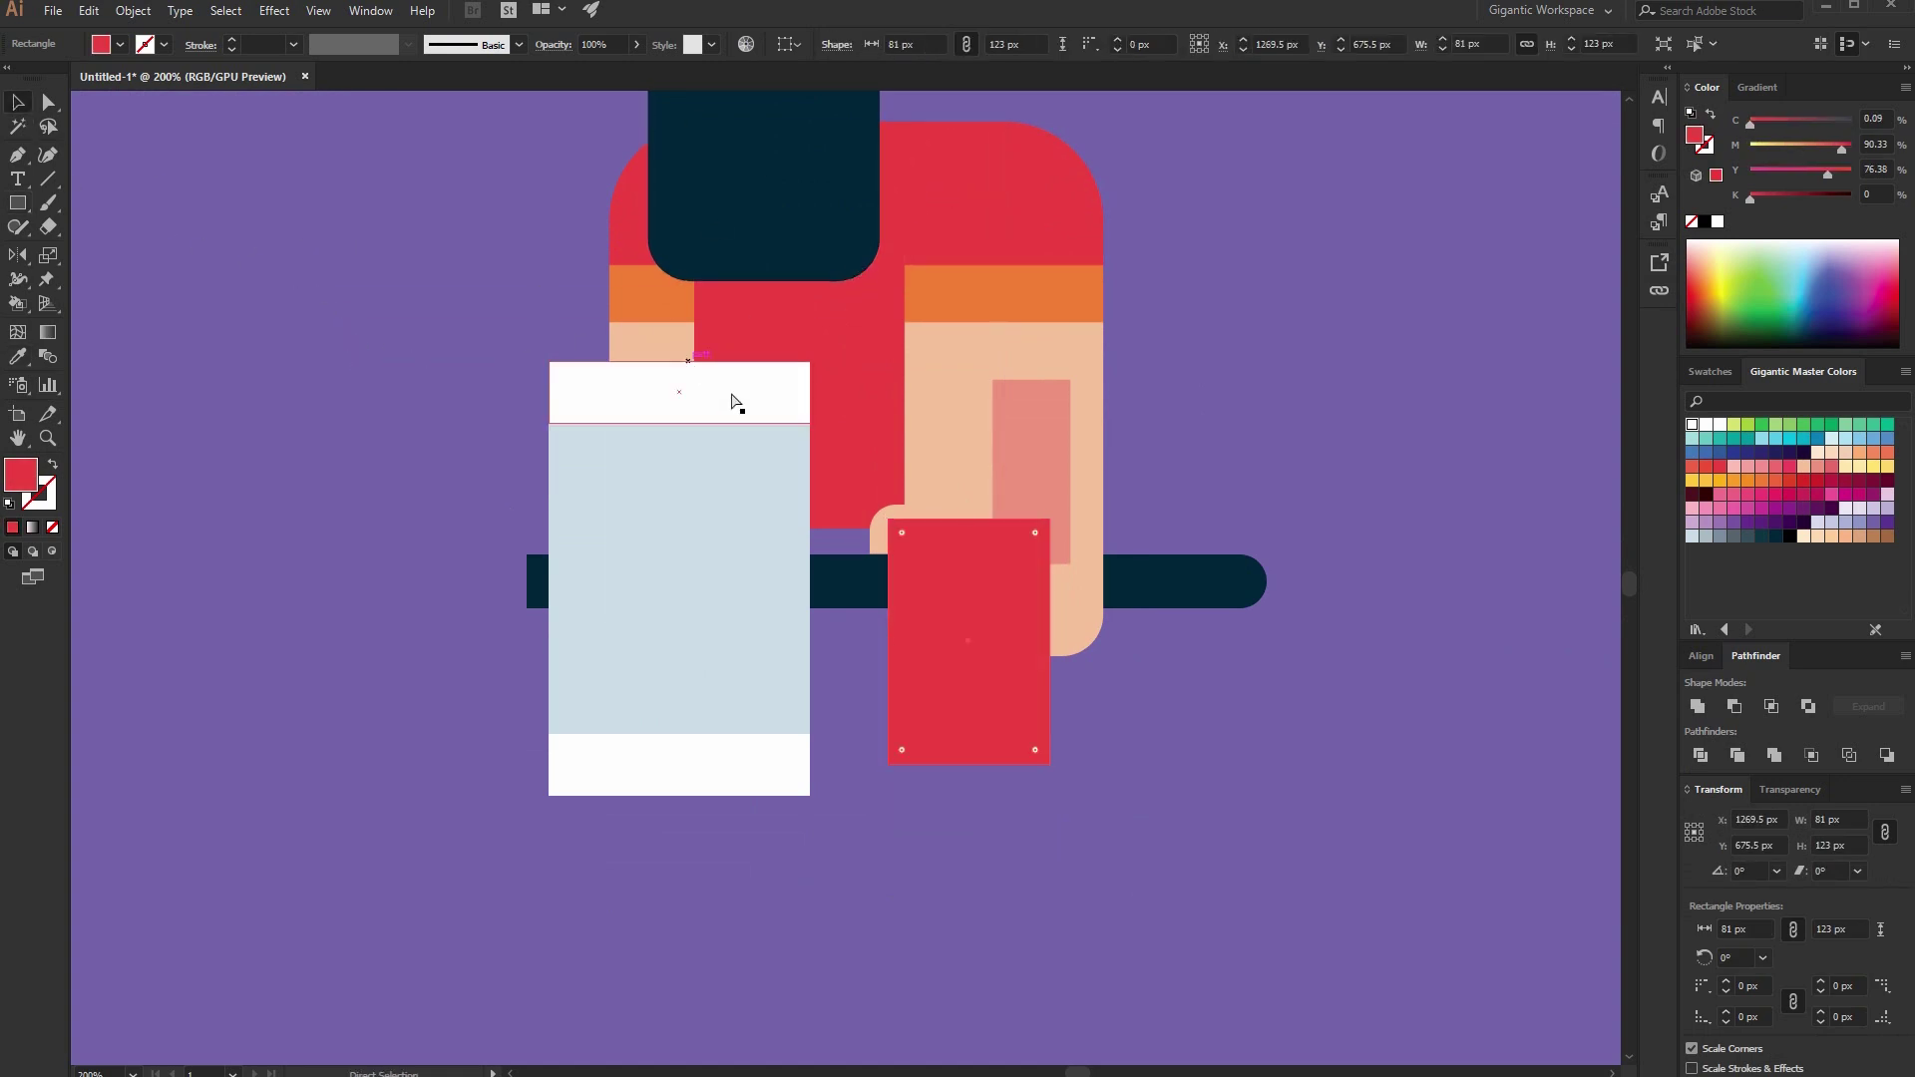
Place an 81×90 px copy beneath it as a boot, coloured dark navy like the staff.
left_click_drag(968, 522, 994, 915)
key("i")
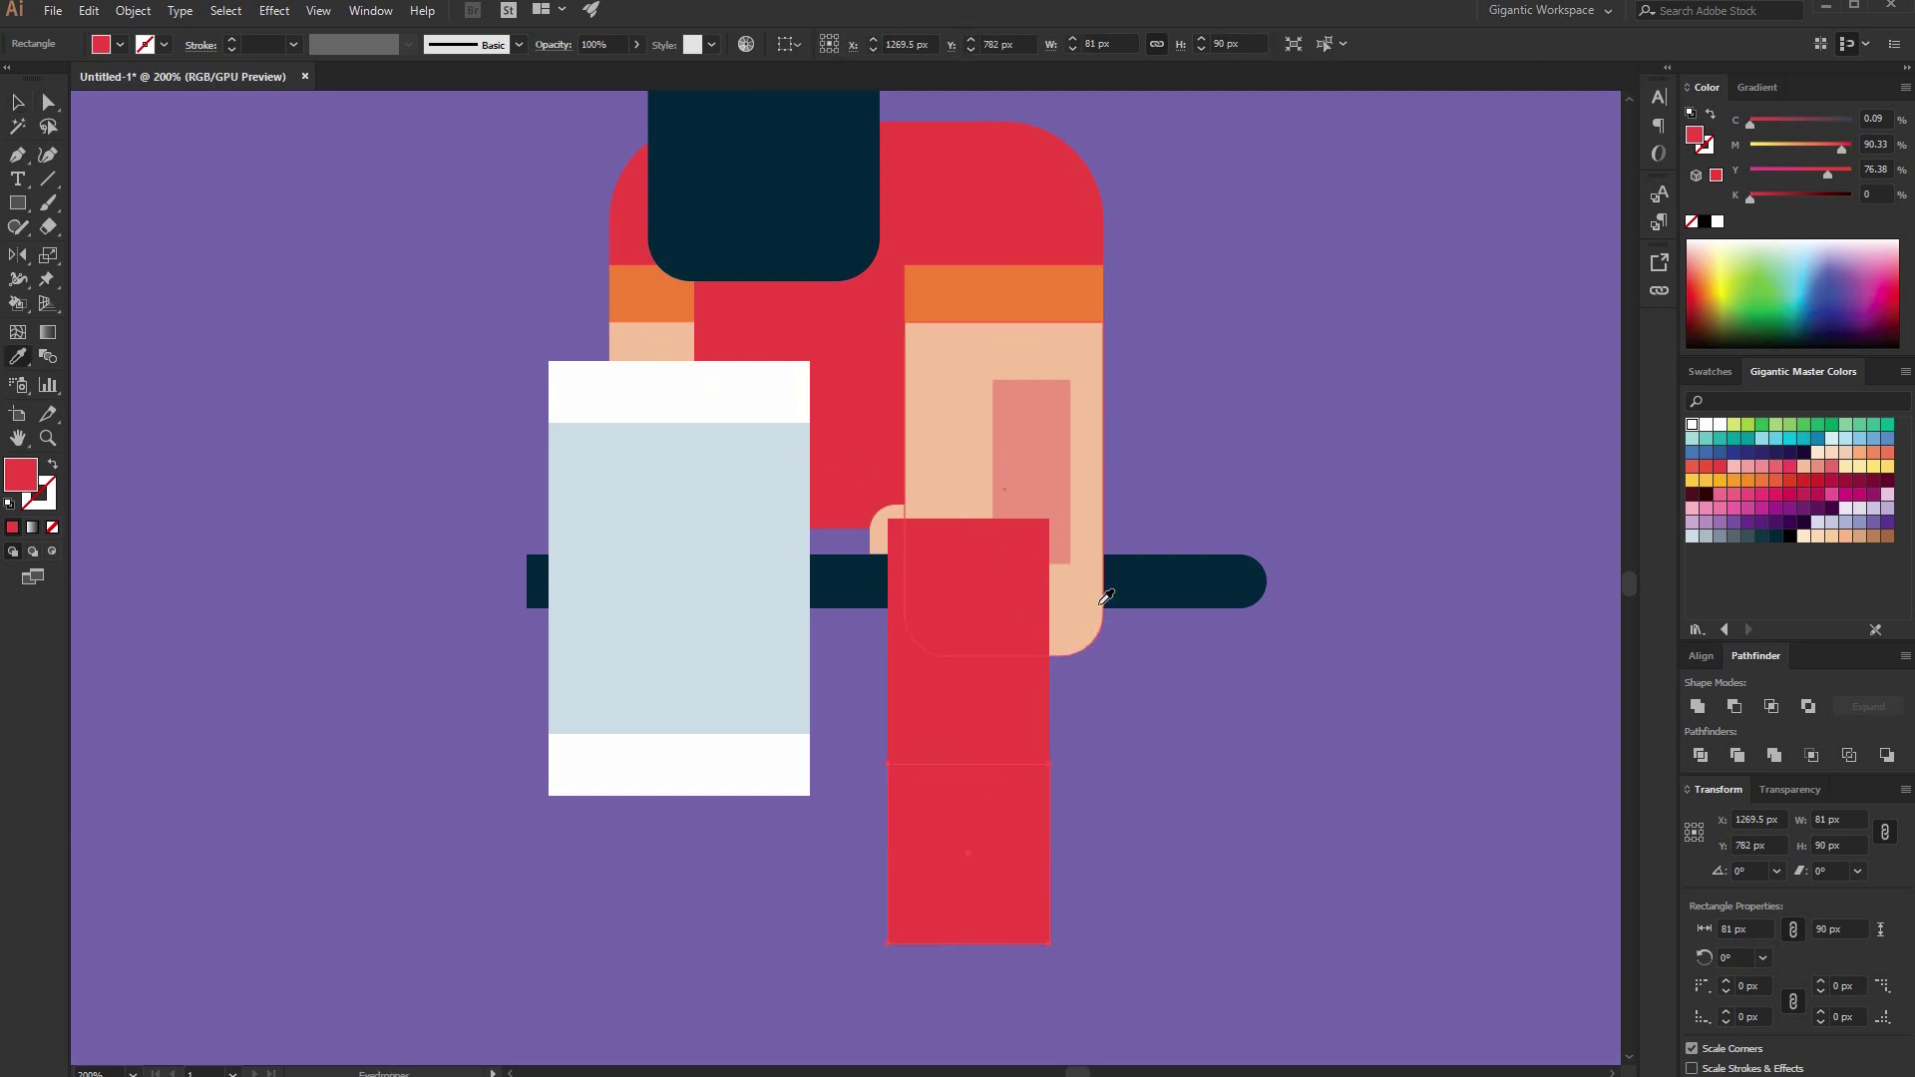
left_click(1172, 578)
left_click(16, 104)
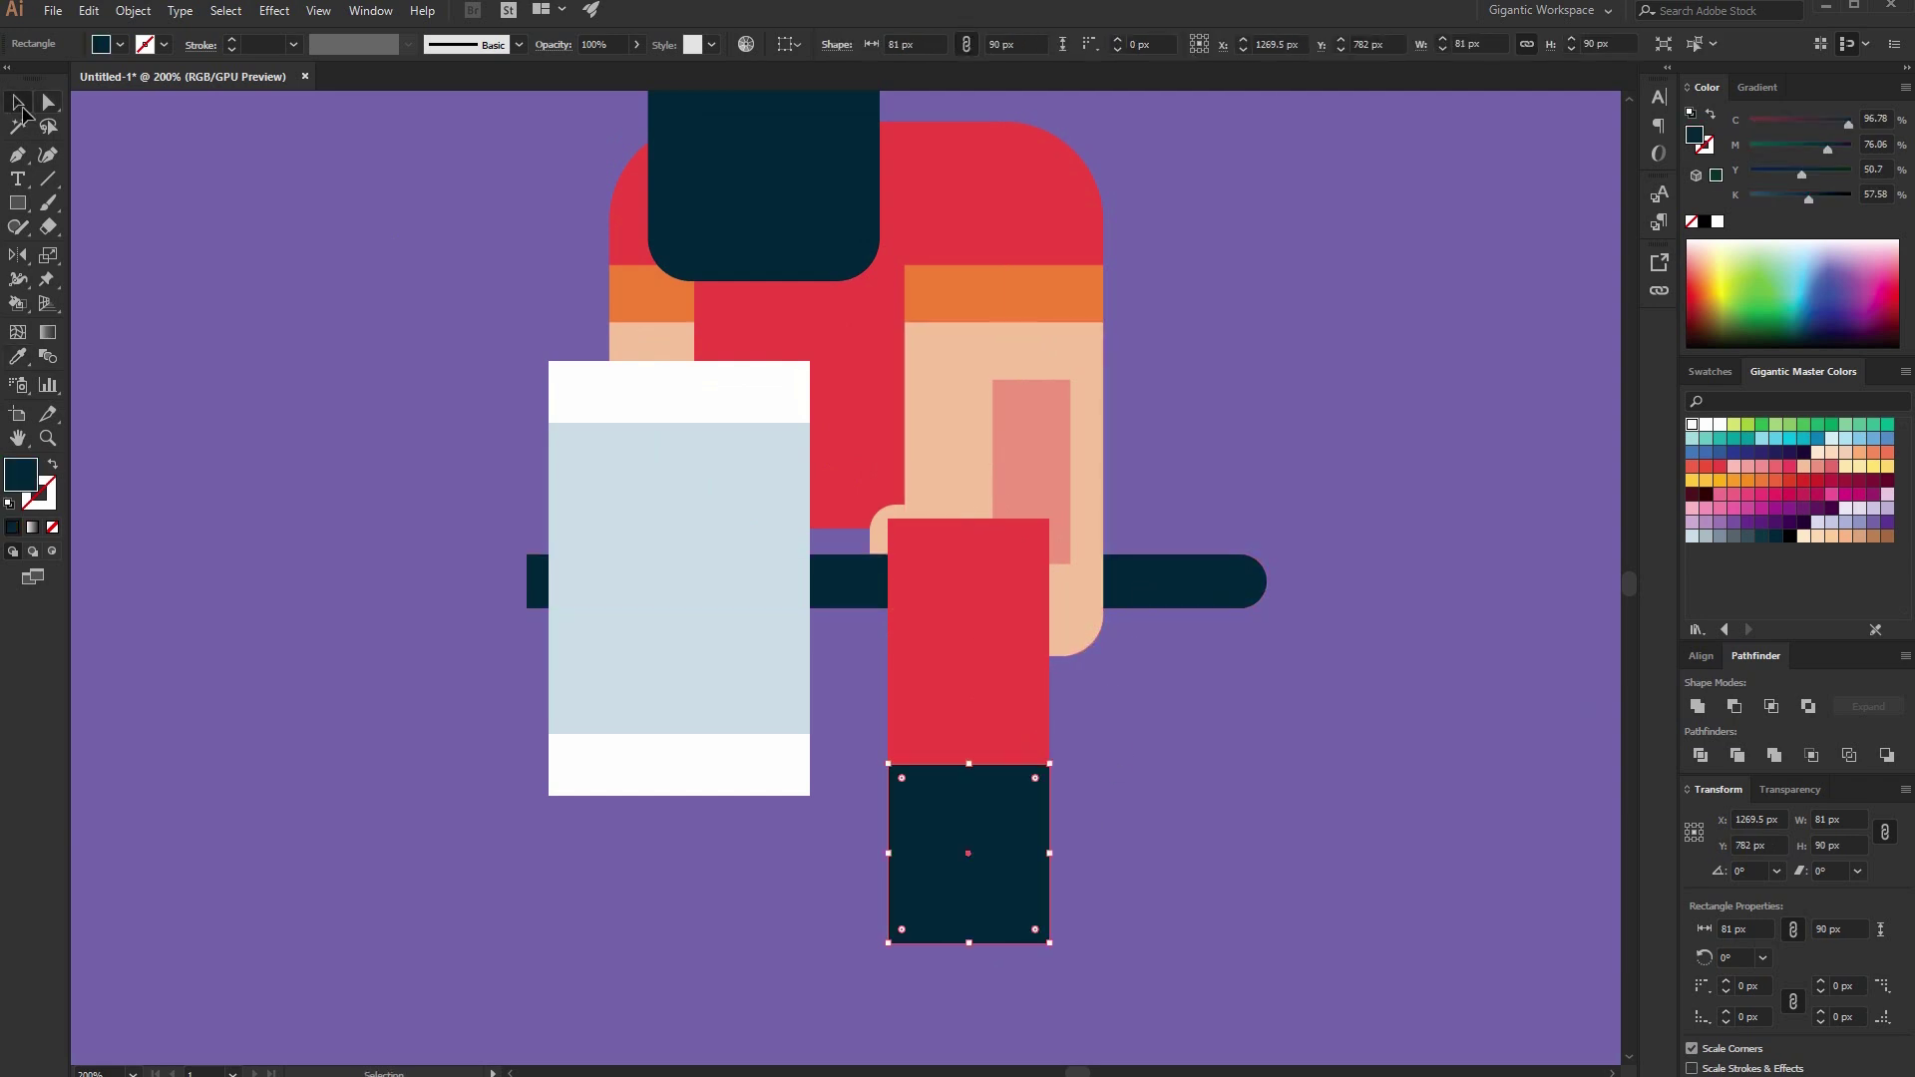
key("ctrl+equal")
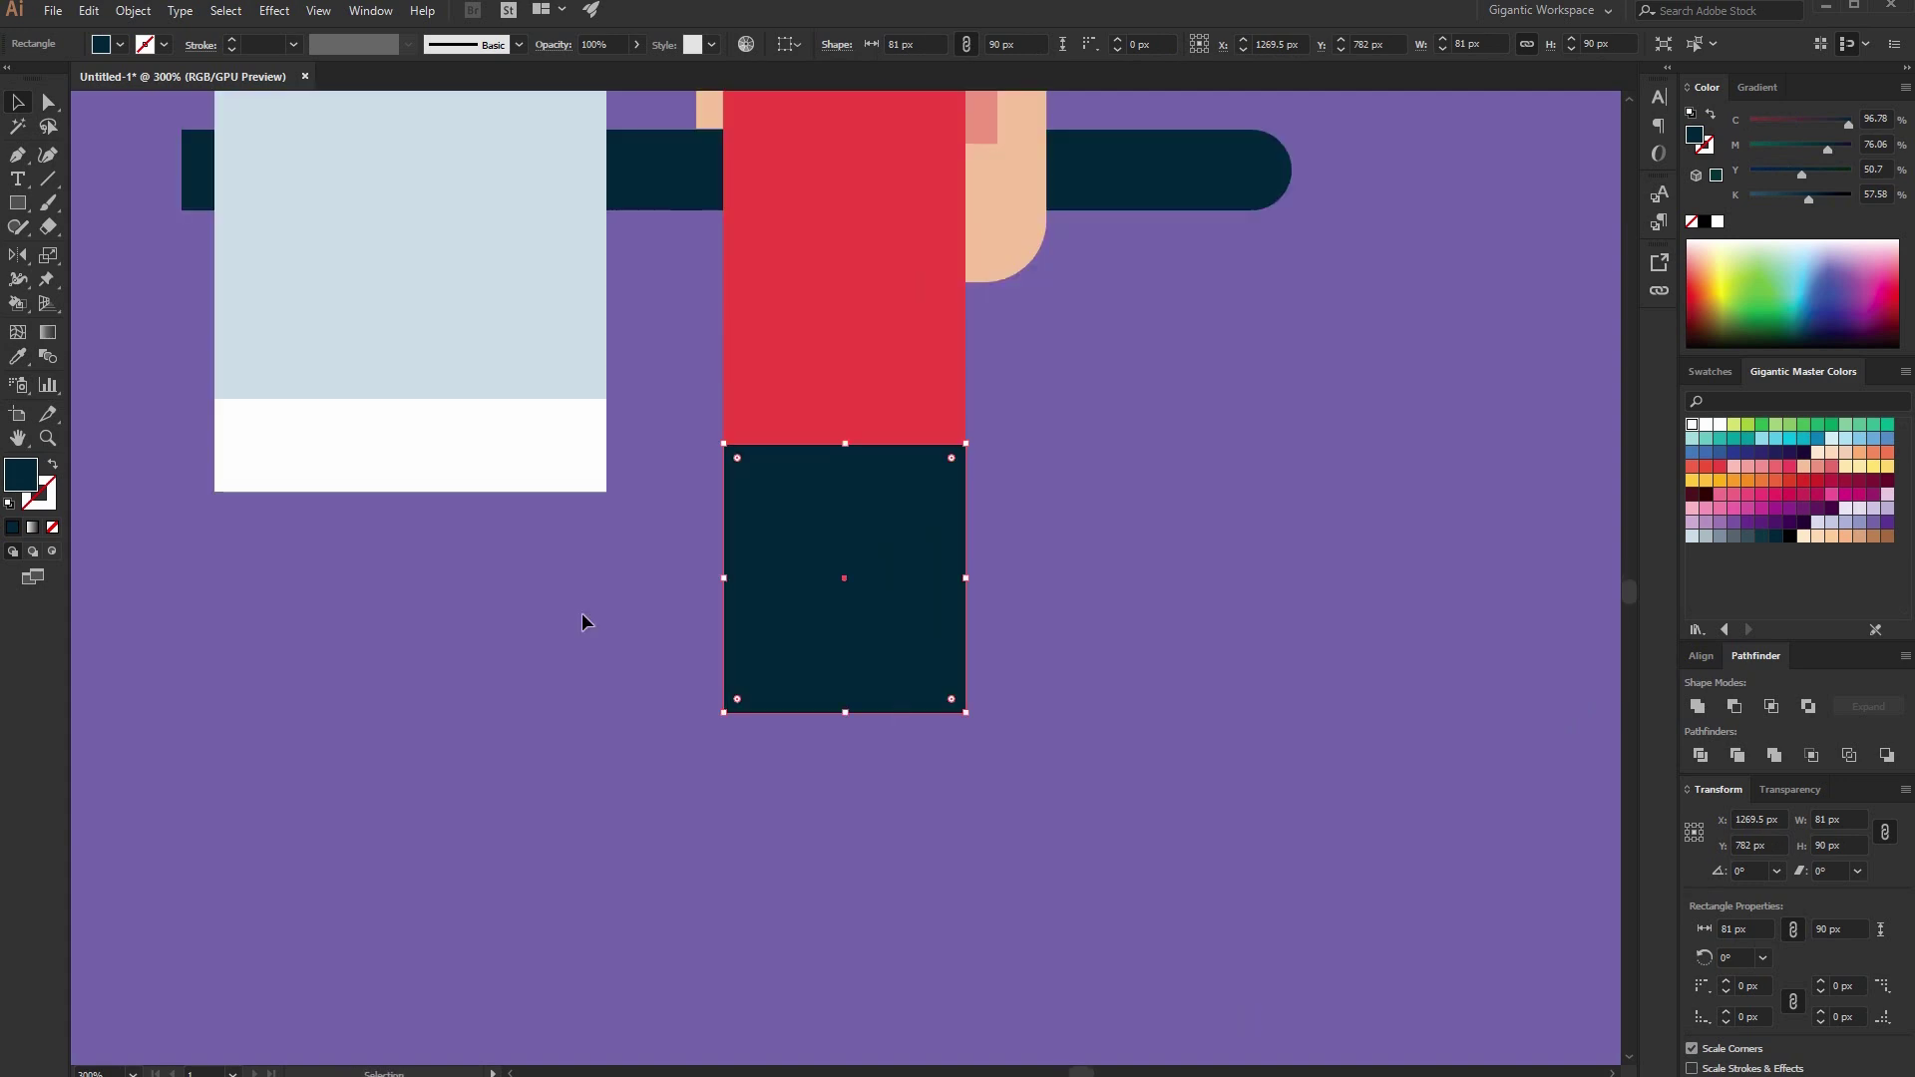
Make a navy triangle by rotating a square 45° and deleting its bottom anchor.
key("l")
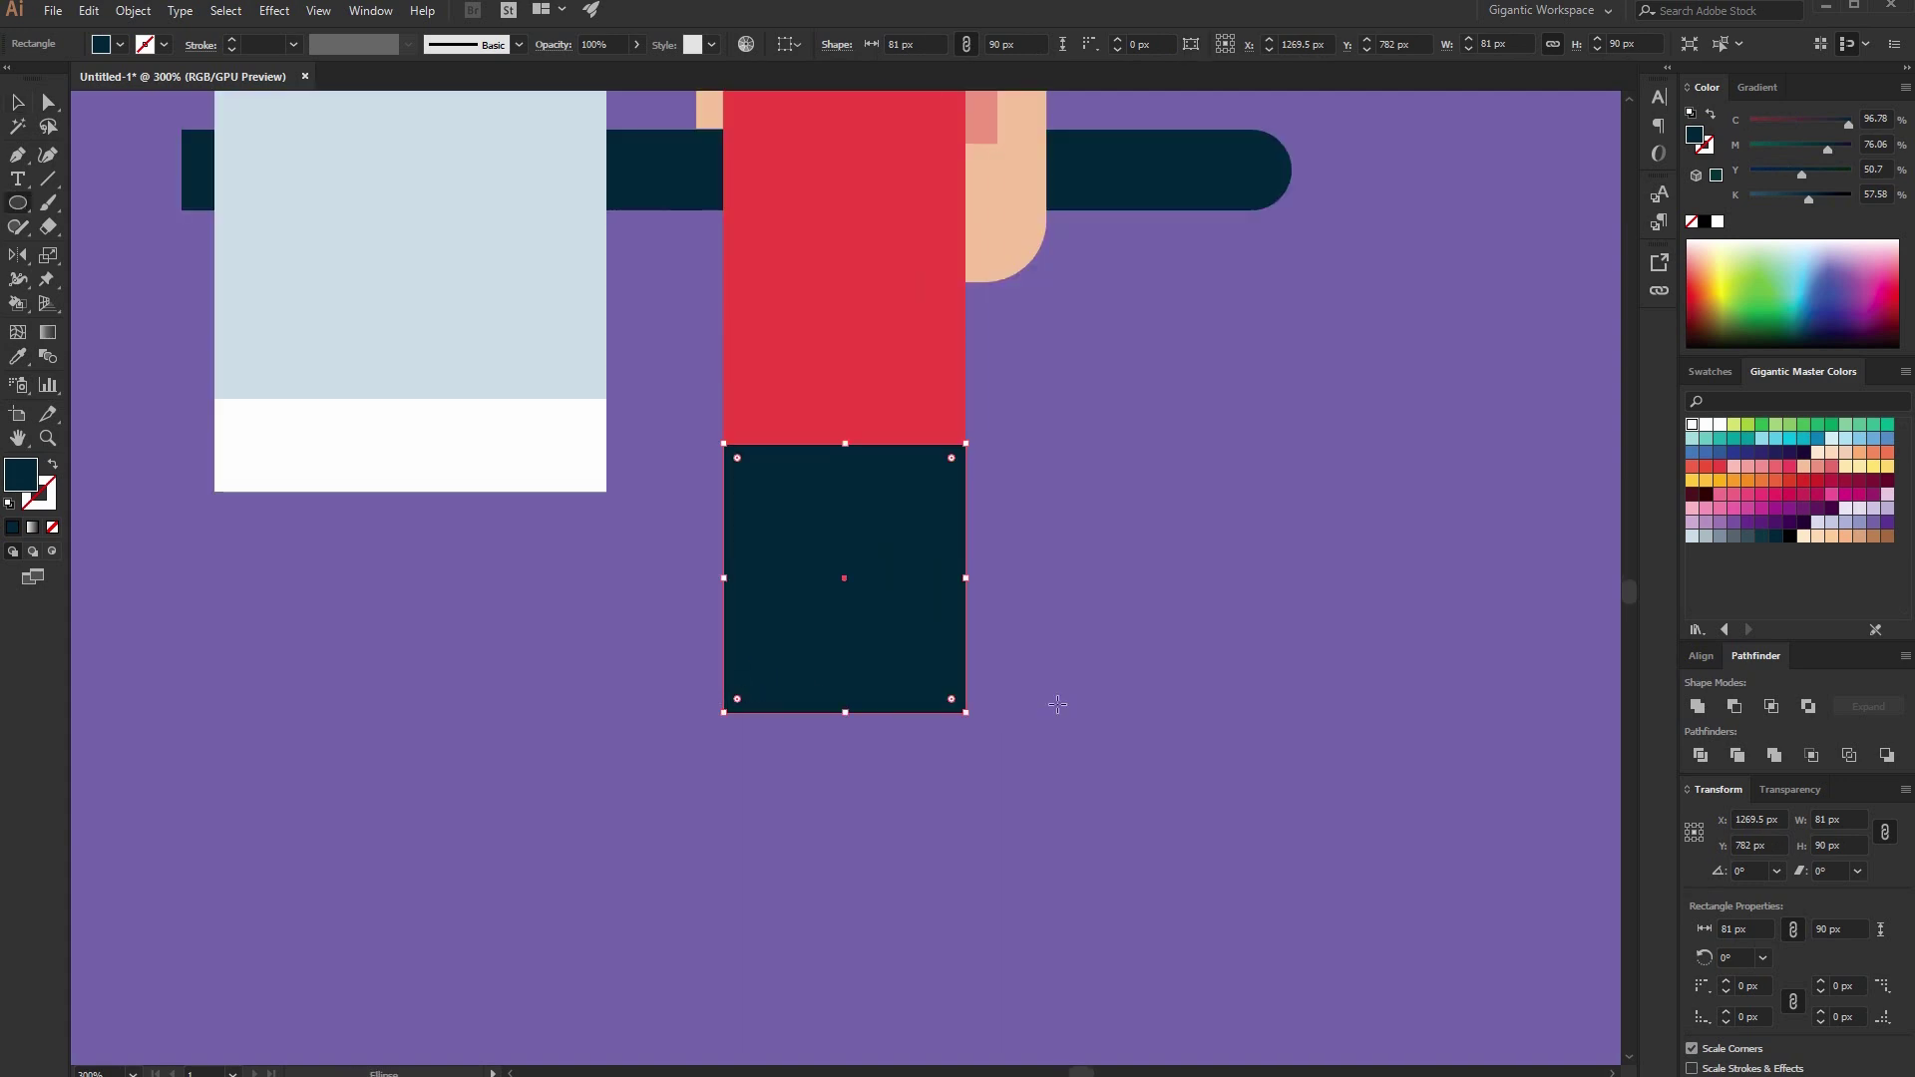
left_click_drag(1094, 567, 1282, 754)
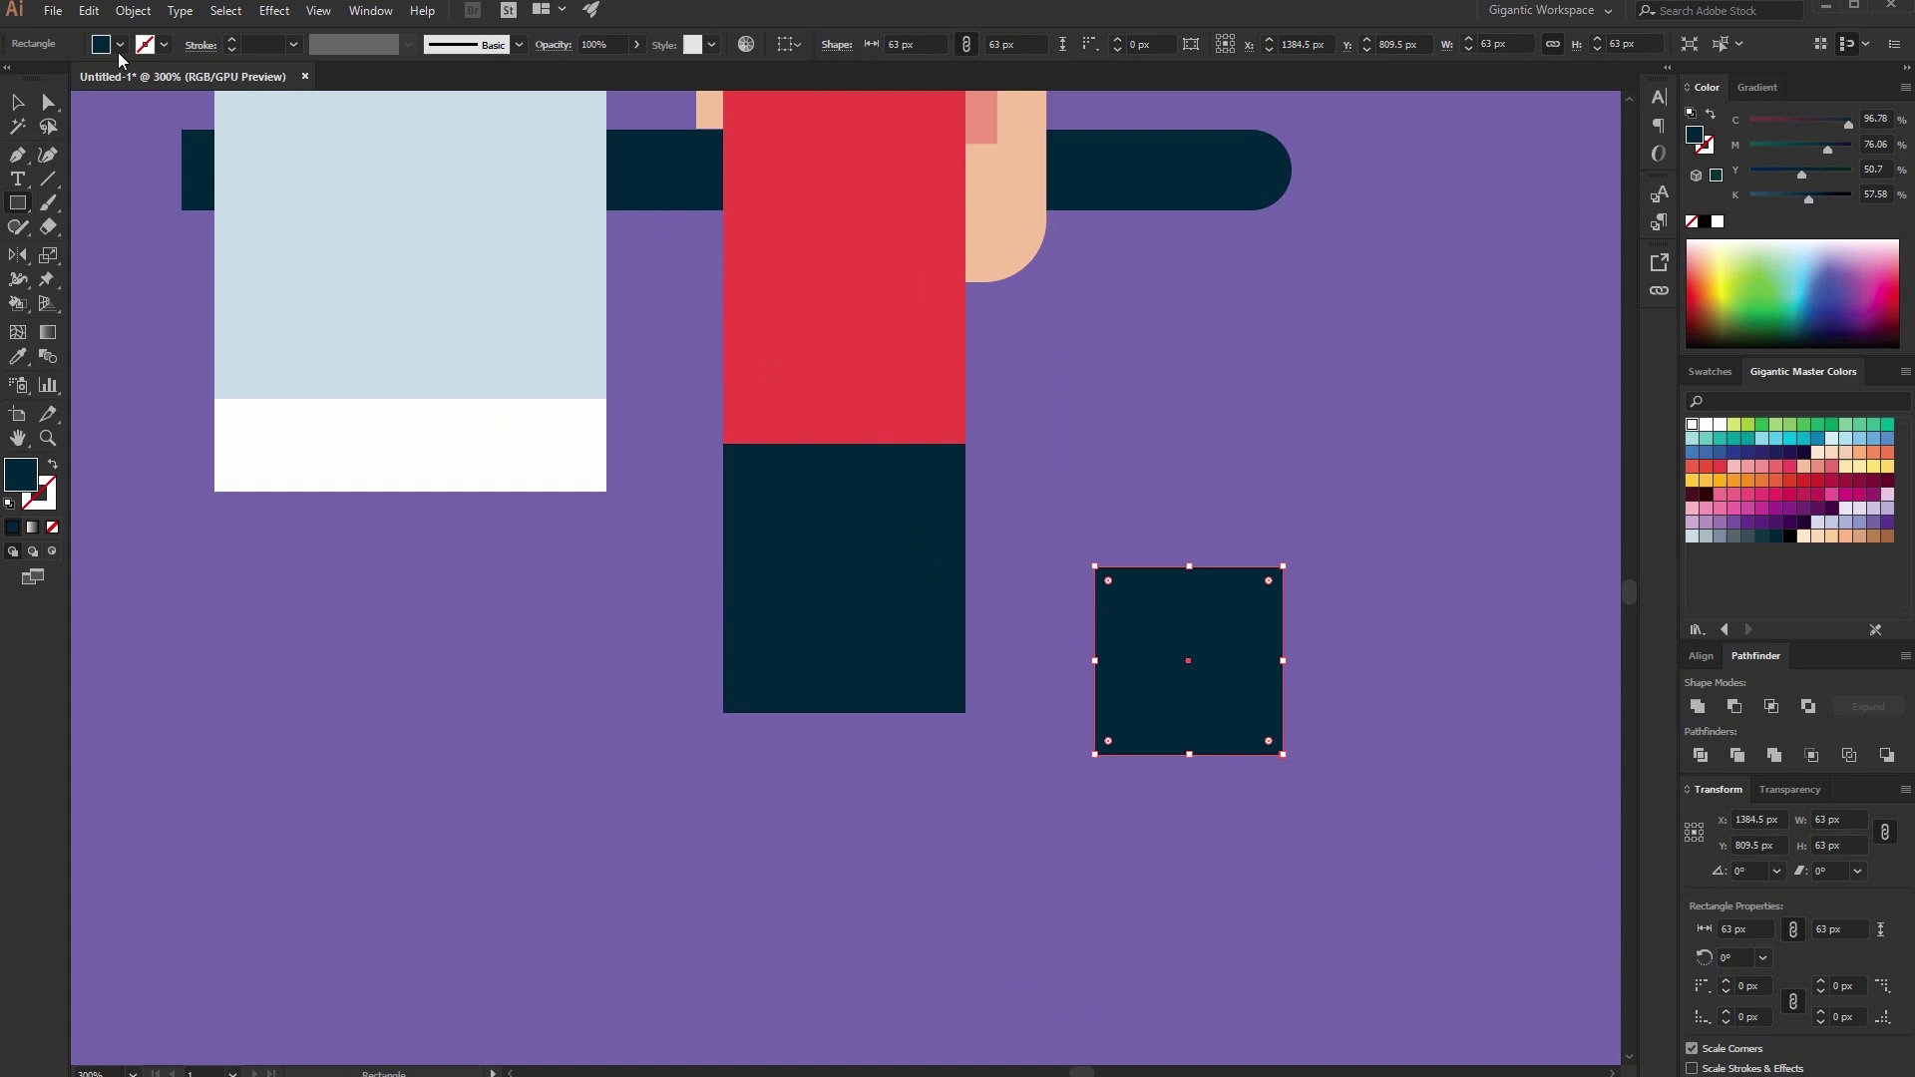
left_click(19, 102)
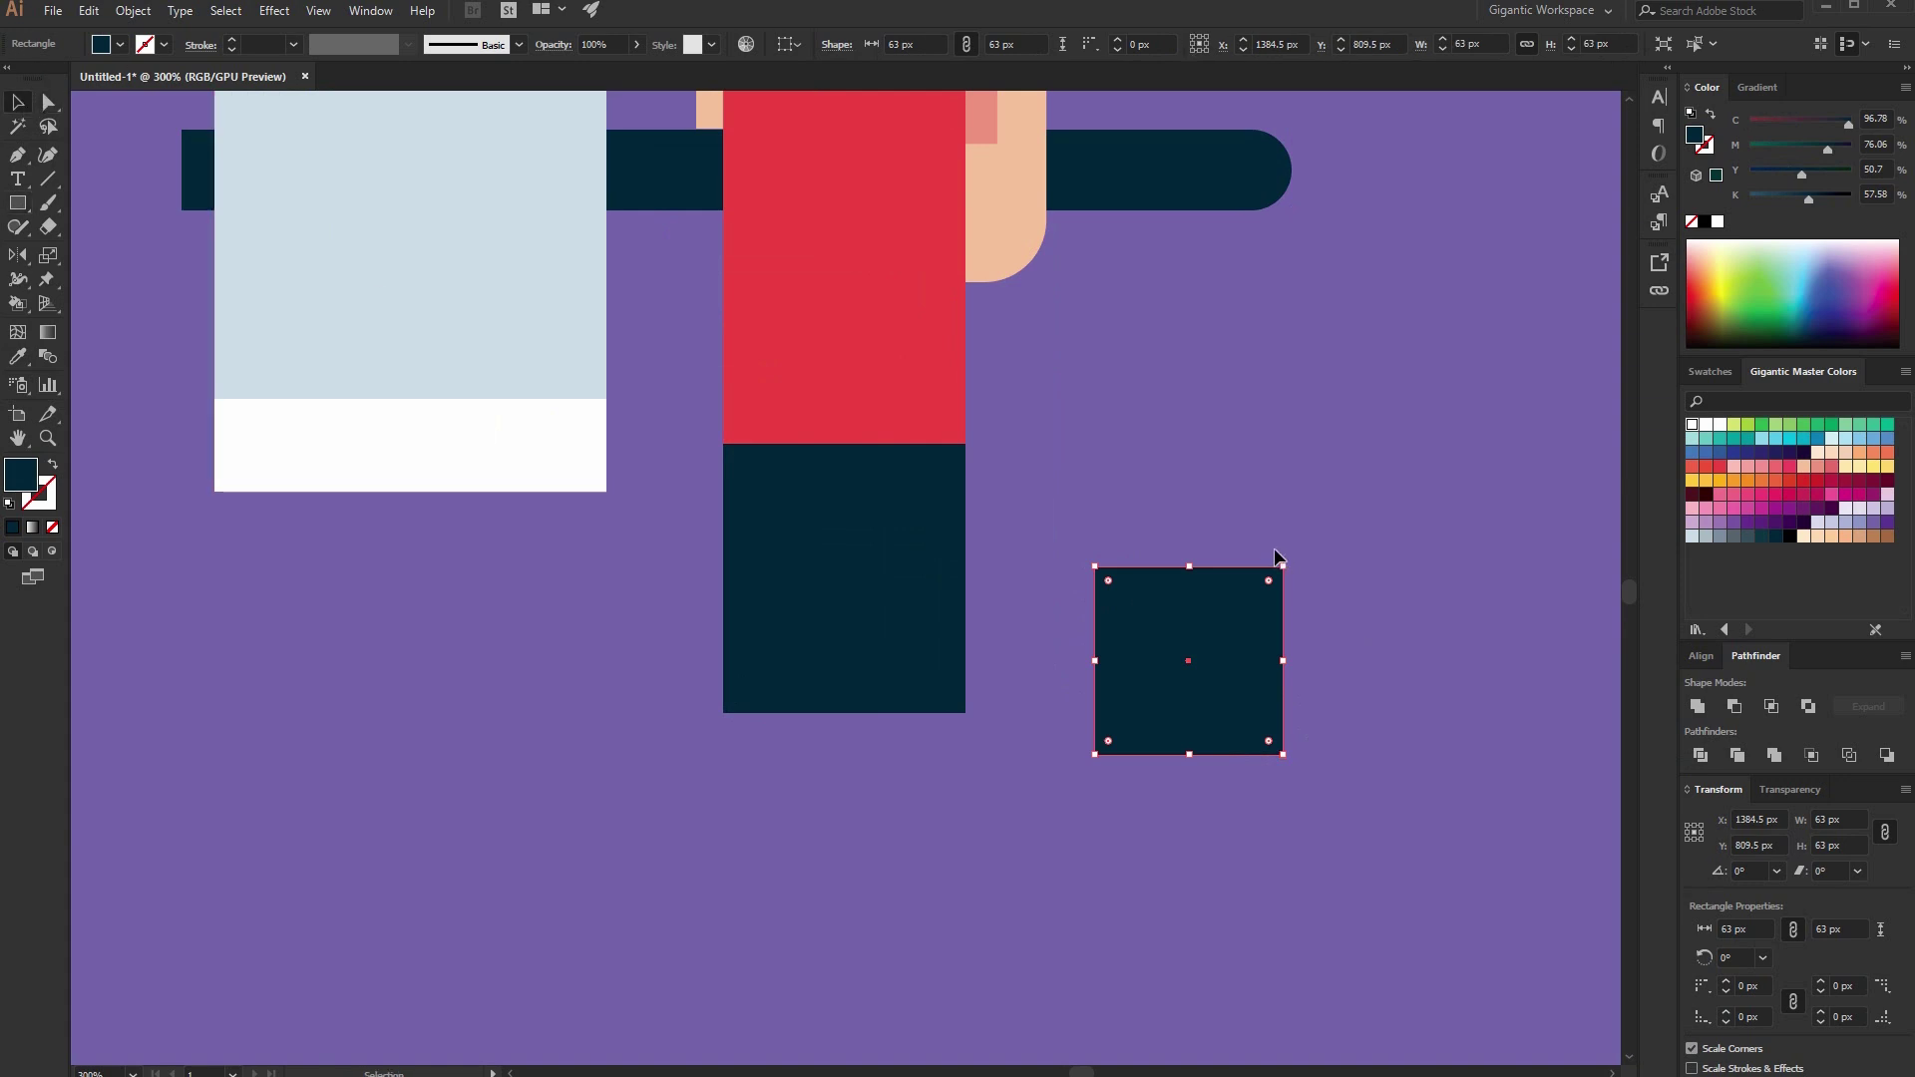
left_click_drag(1286, 560, 1305, 752)
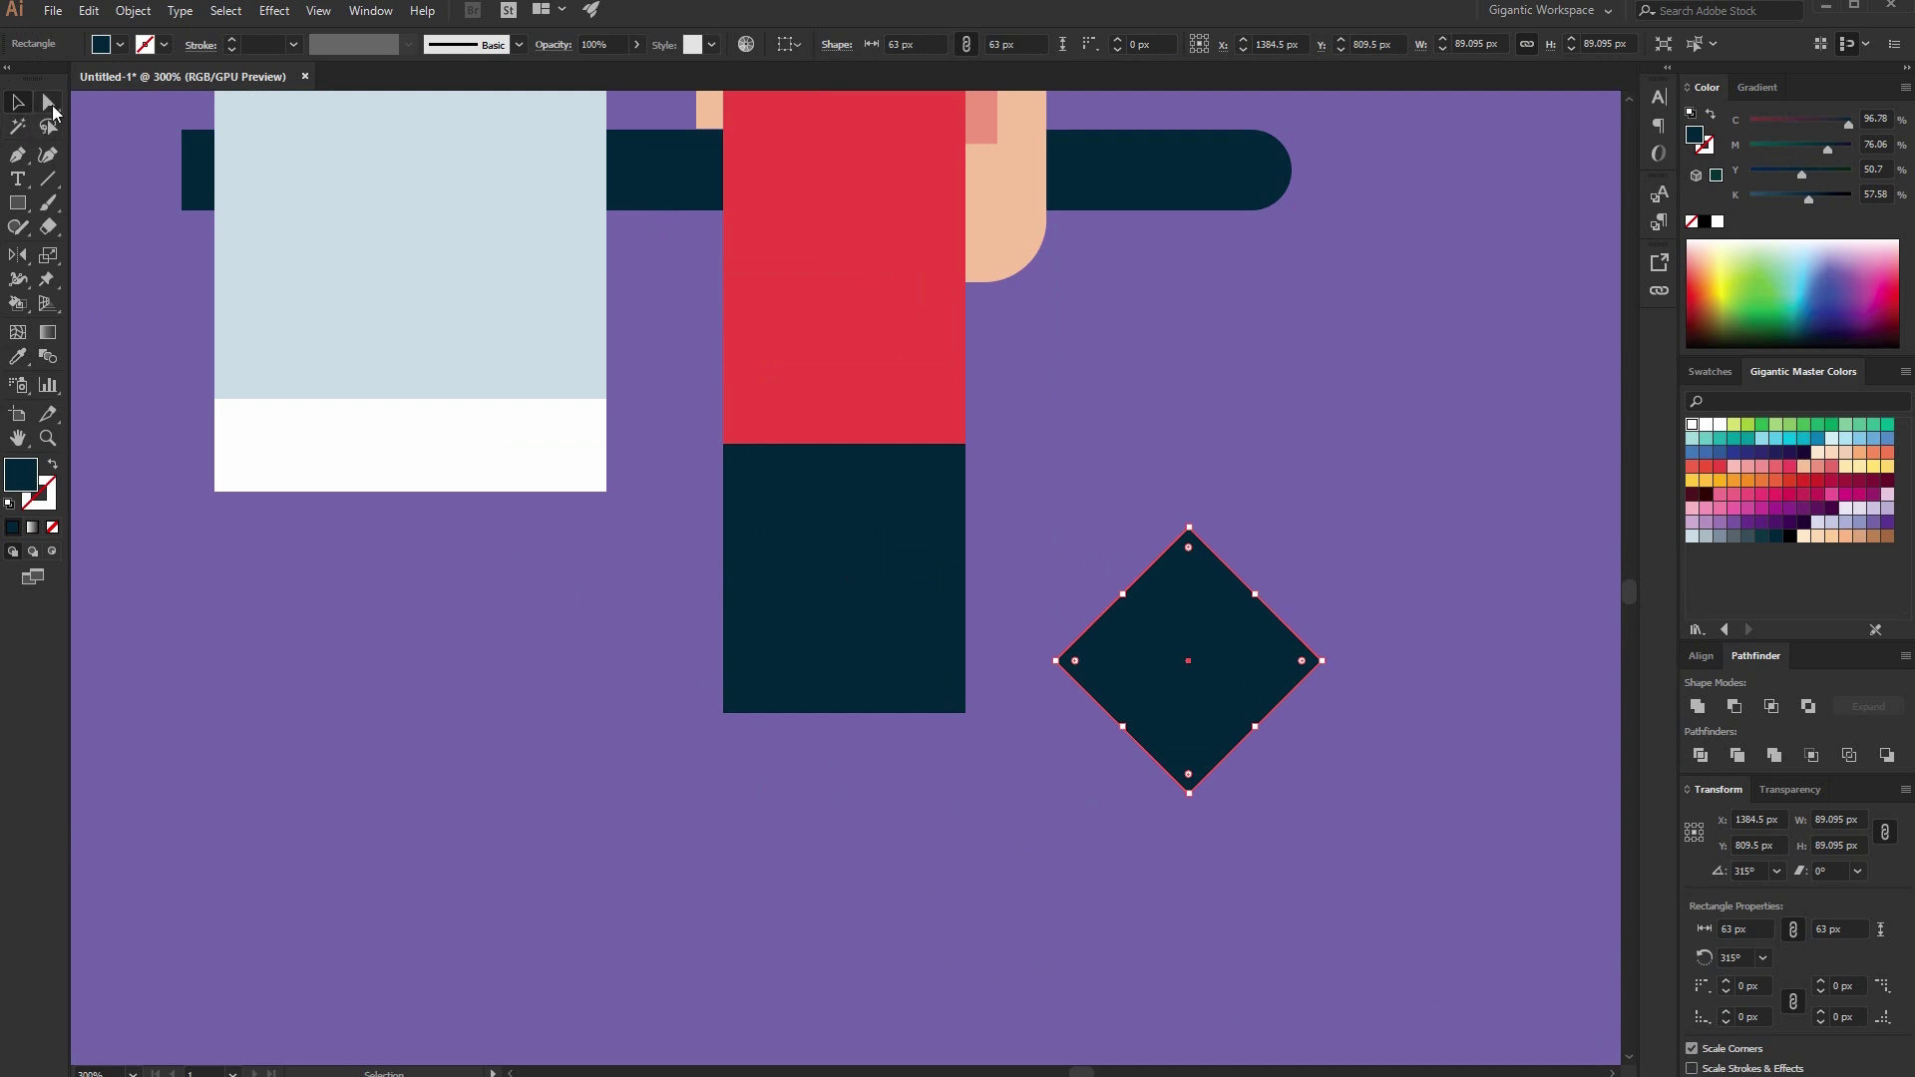
left_click(20, 155)
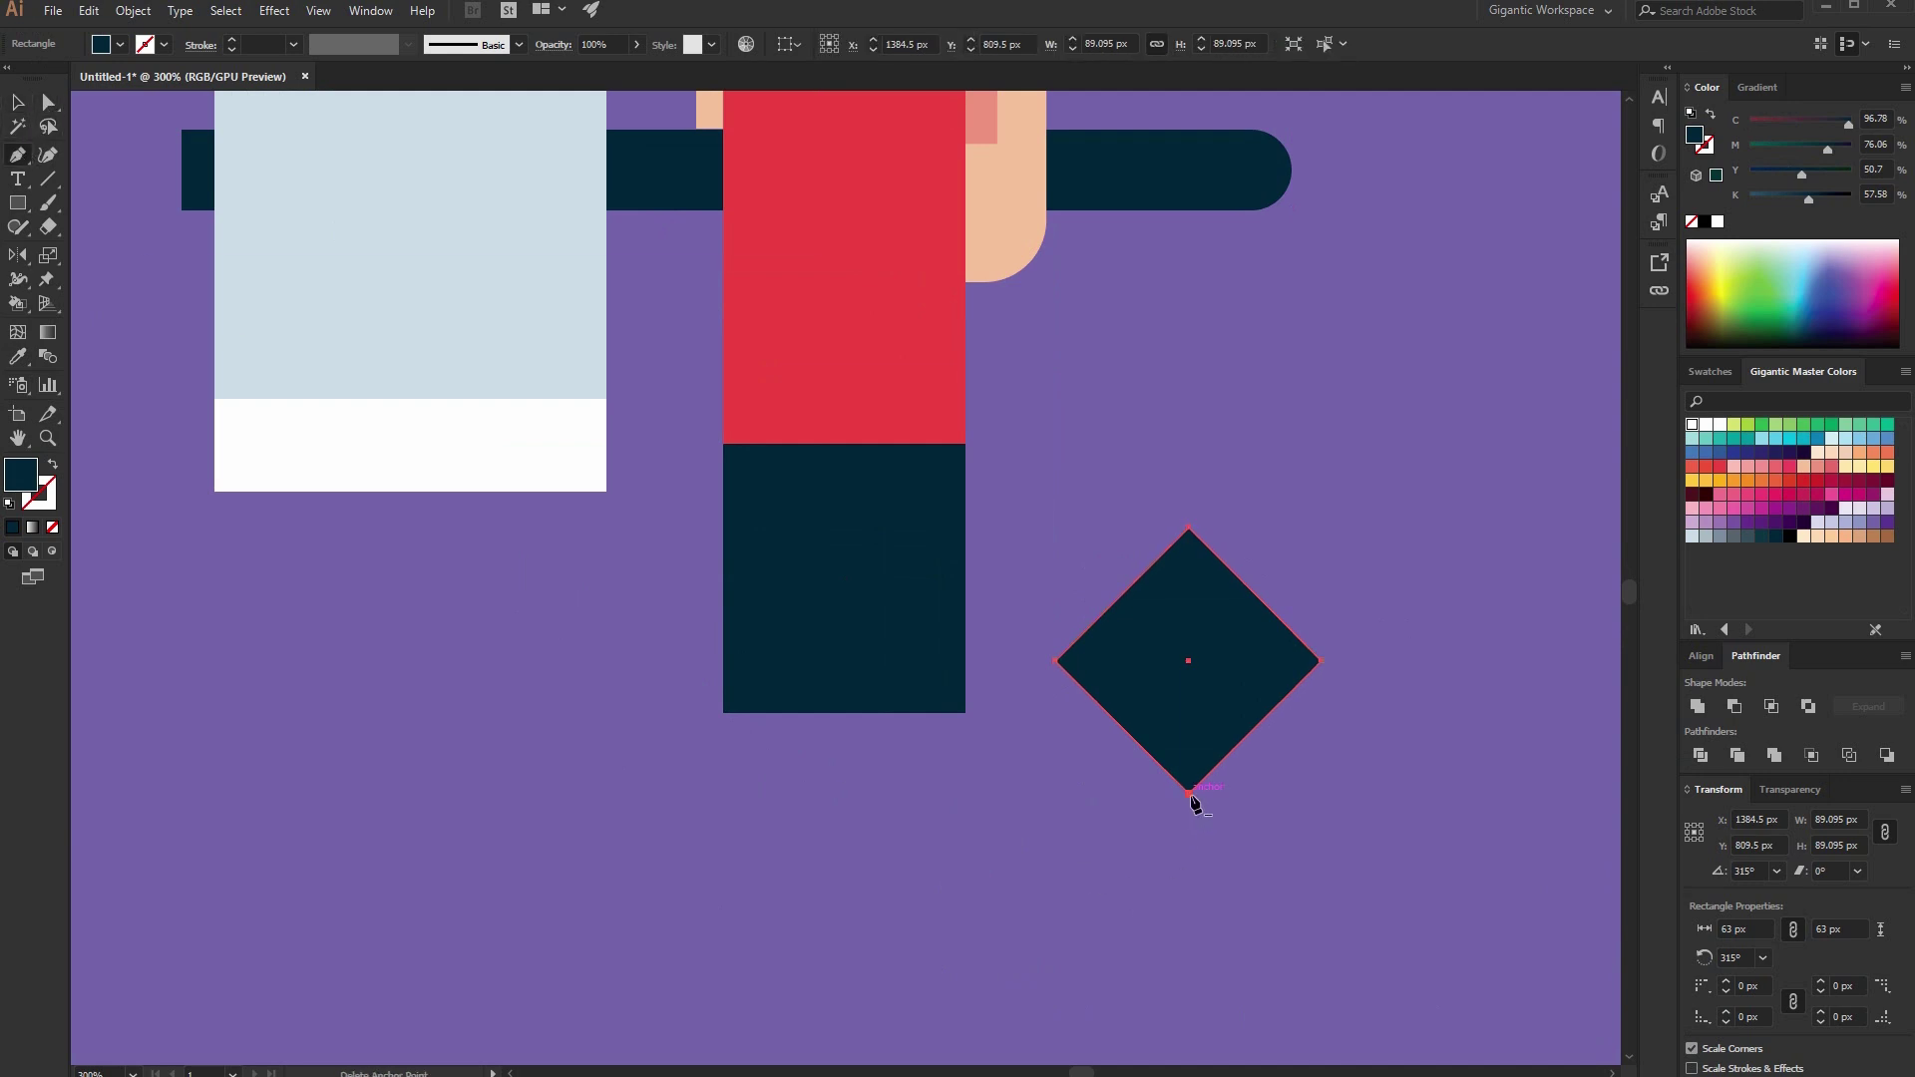
left_click(1188, 793)
left_click(17, 102)
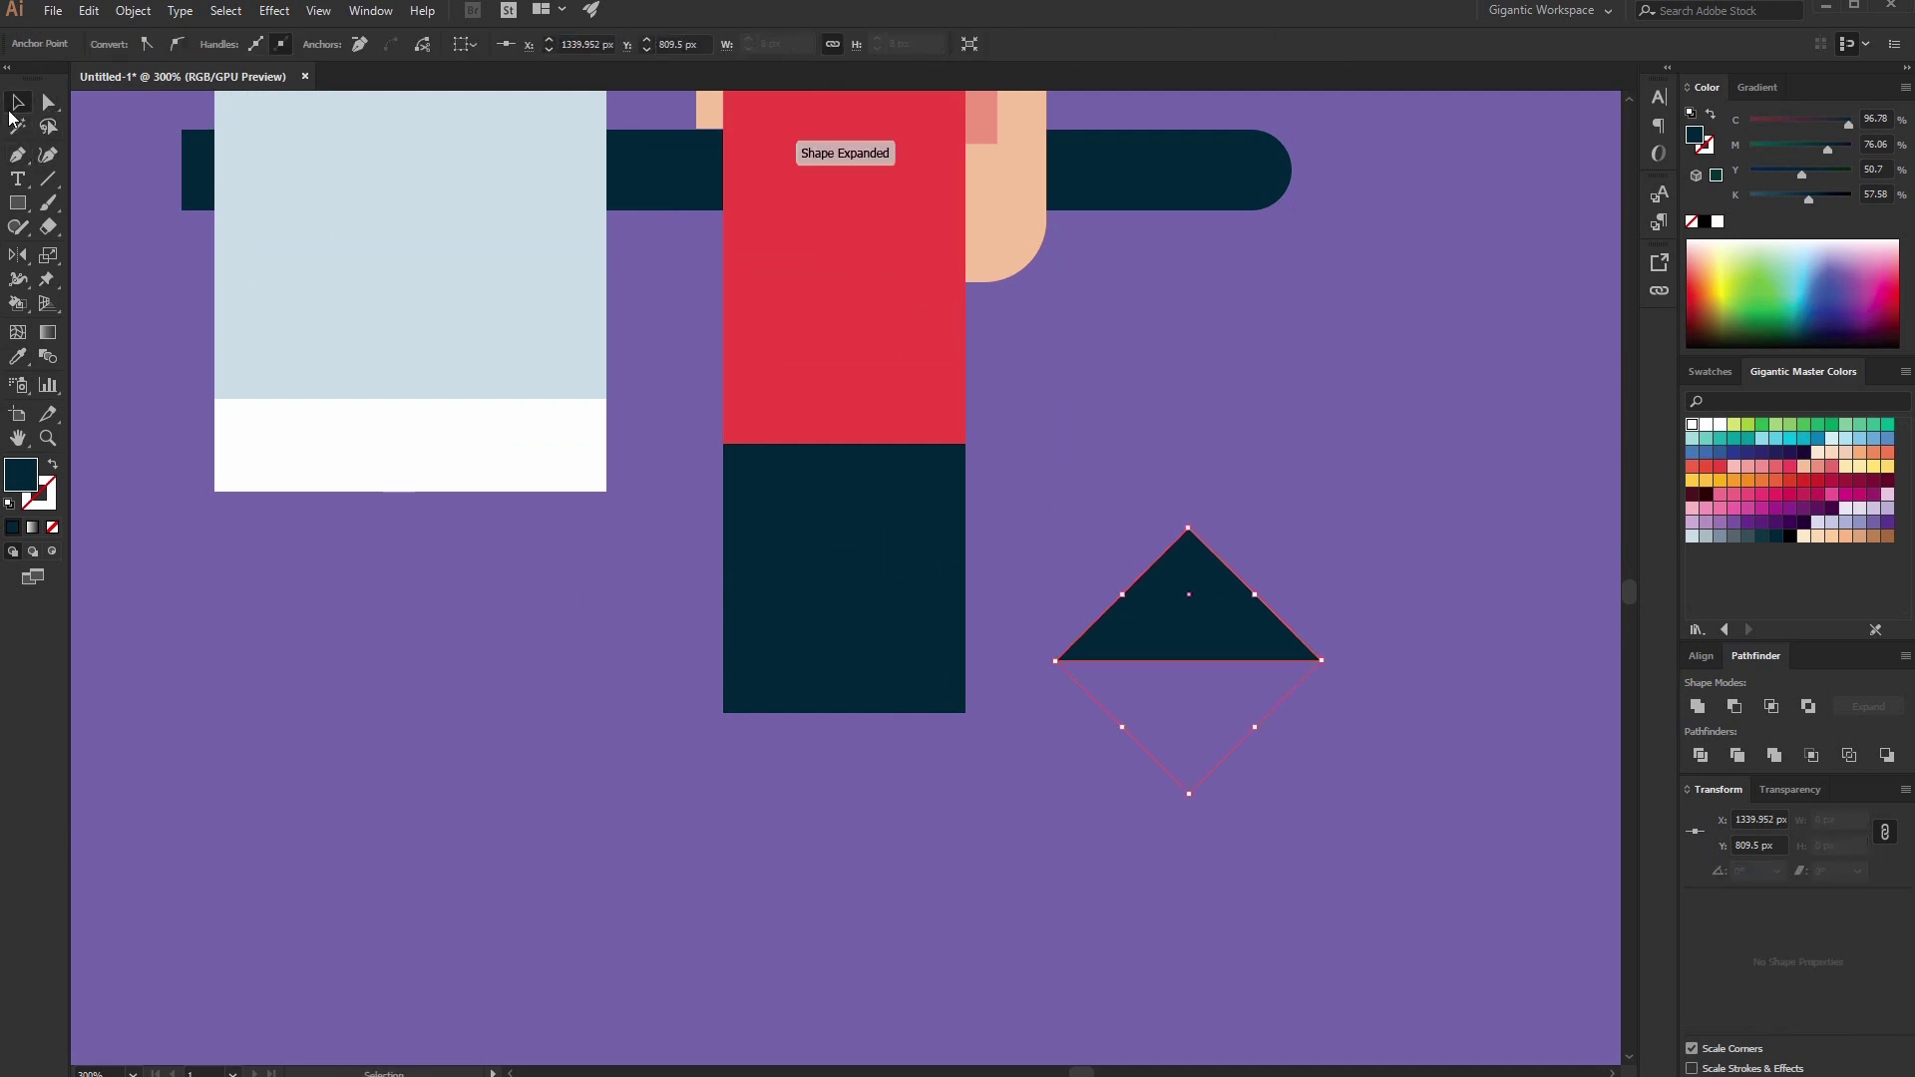
Align the triangle to the boot's bottom-left corner as an angled toe.
left_click(385, 642)
left_click_drag(1204, 644, 737, 700)
left_click(709, 692)
left_click(882, 598, "shift")
left_click(961, 55)
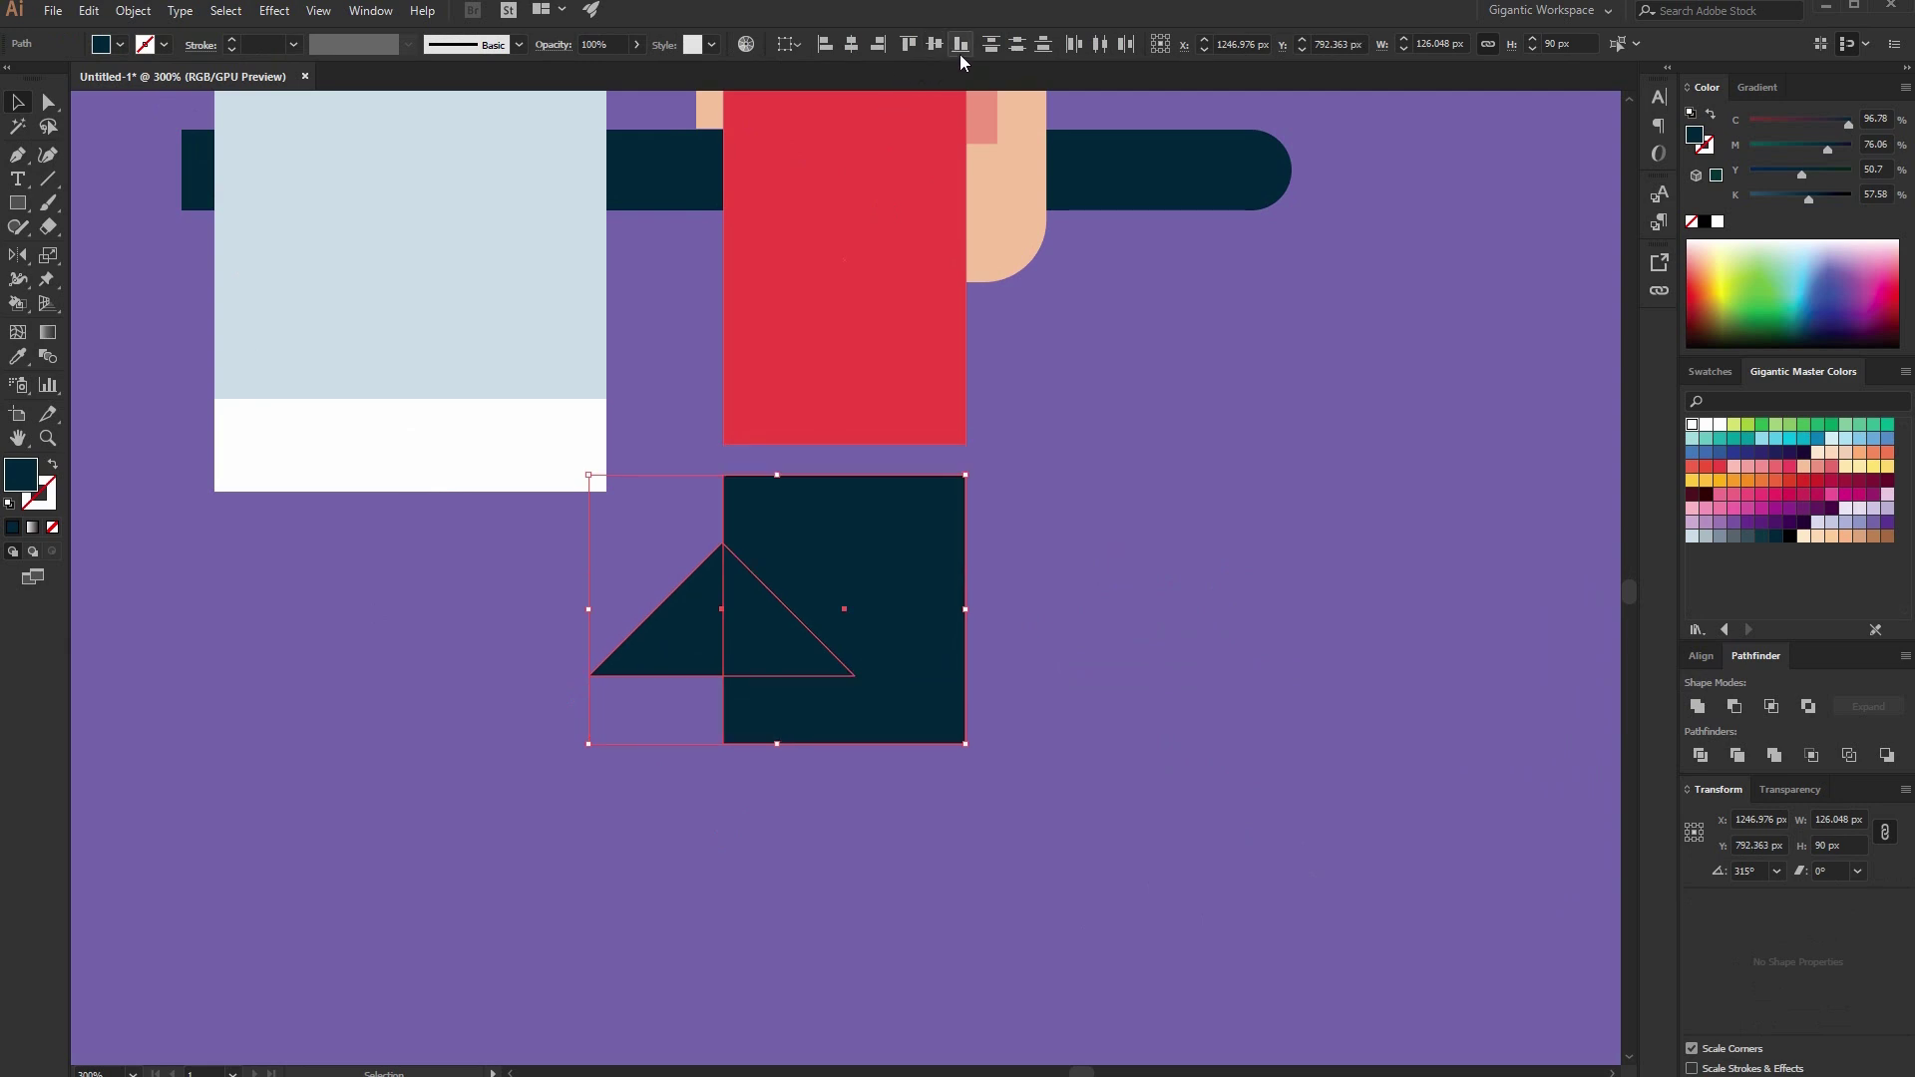
left_click(1124, 555)
left_click(791, 671)
left_click(1068, 723)
Copy the whole leg further left and send the copy to the back.
left_click_drag(612, 424, 733, 588)
left_click(788, 429, "shift")
left_click(818, 409, "shift")
left_click_drag(824, 415, 620, 417)
right_click(618, 559)
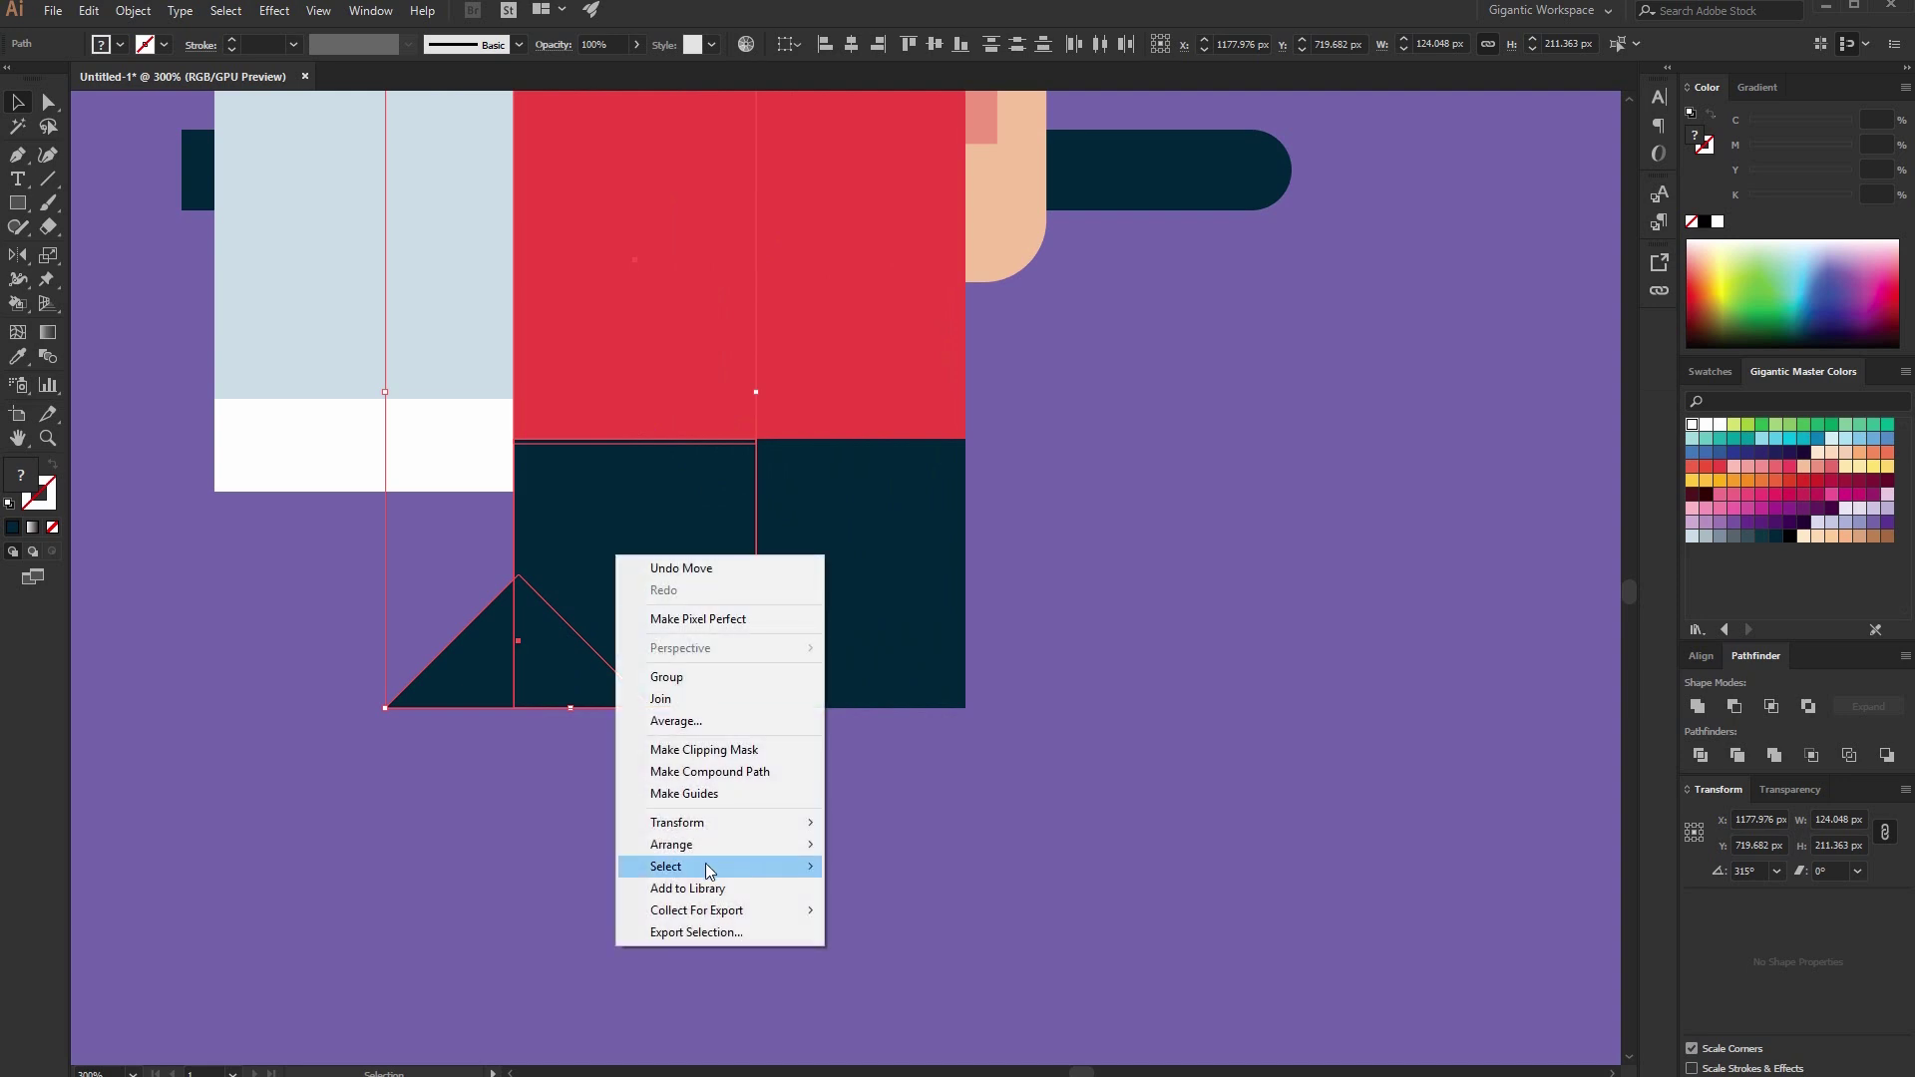
mouse_move(670, 845)
left_click(902, 912)
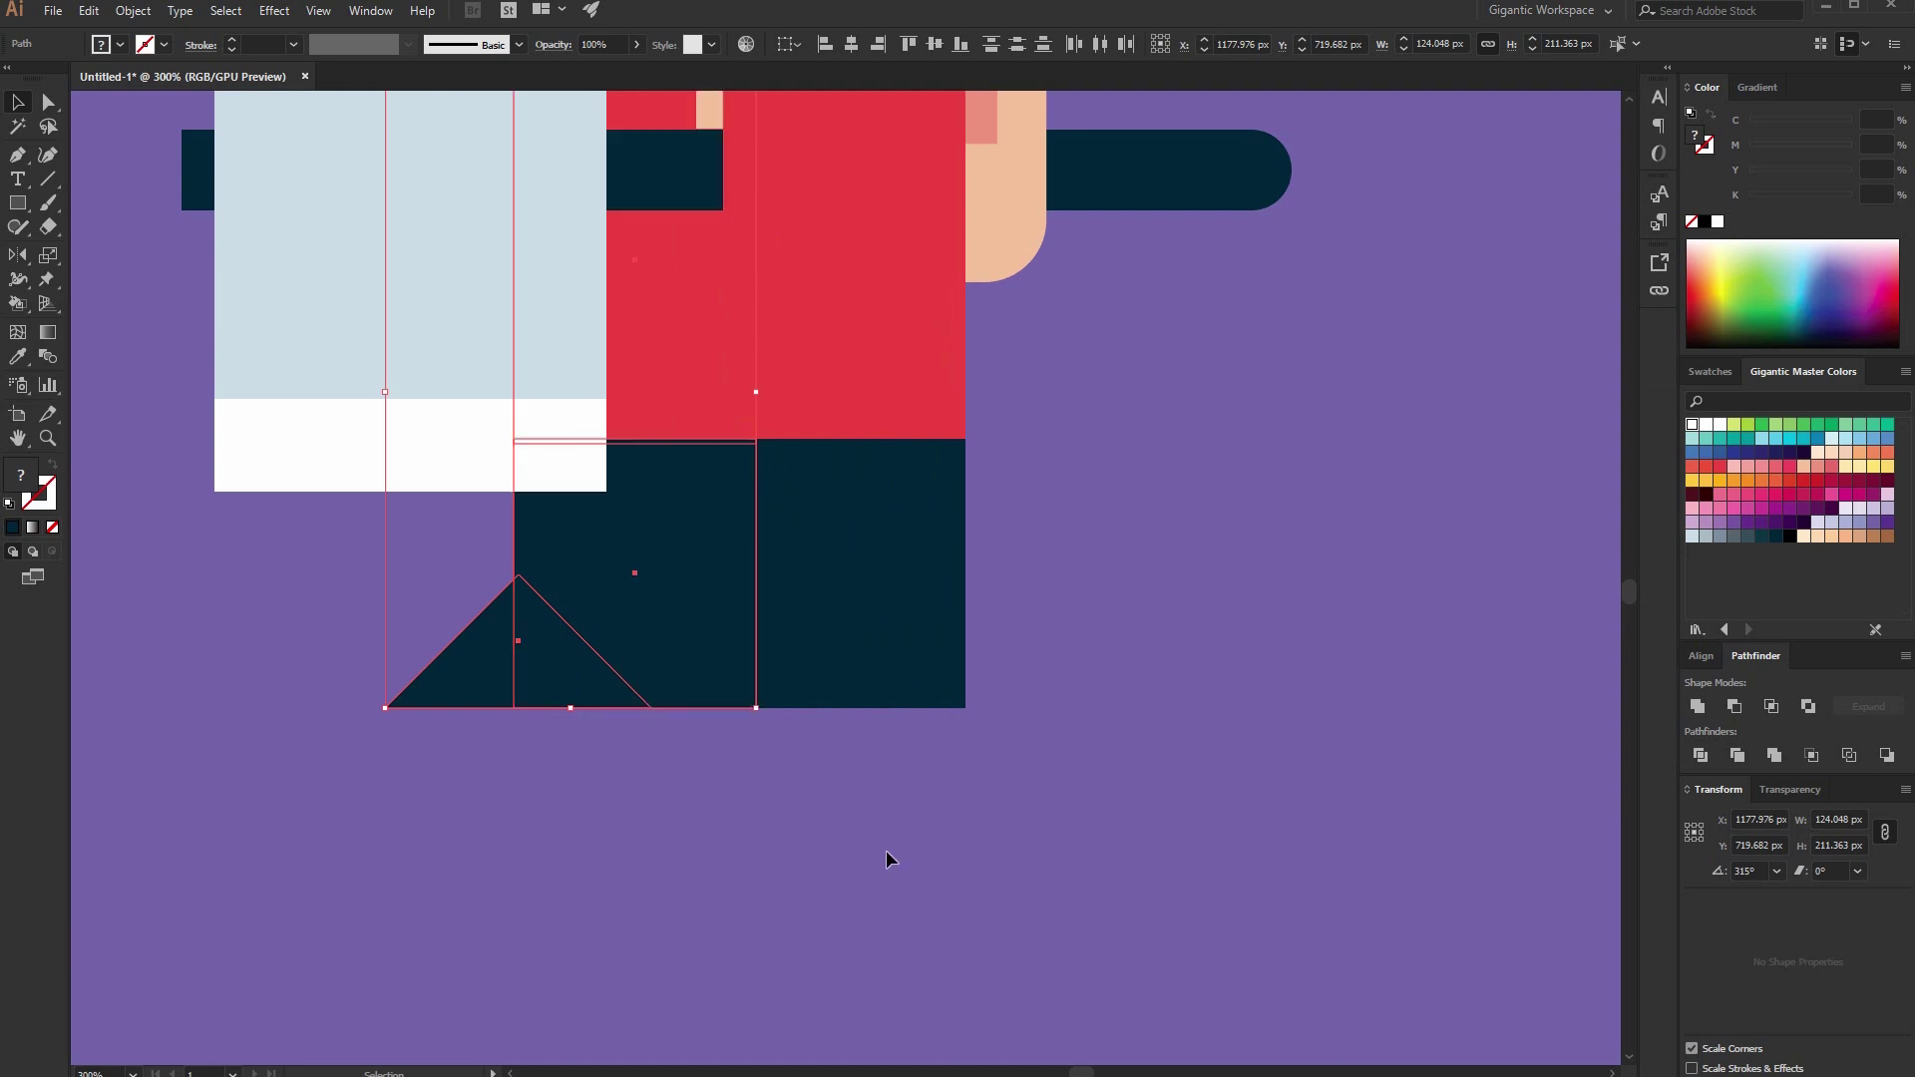
Fill the back leg's boot and toe triangle with black.
left_click(894, 805)
left_click(500, 662)
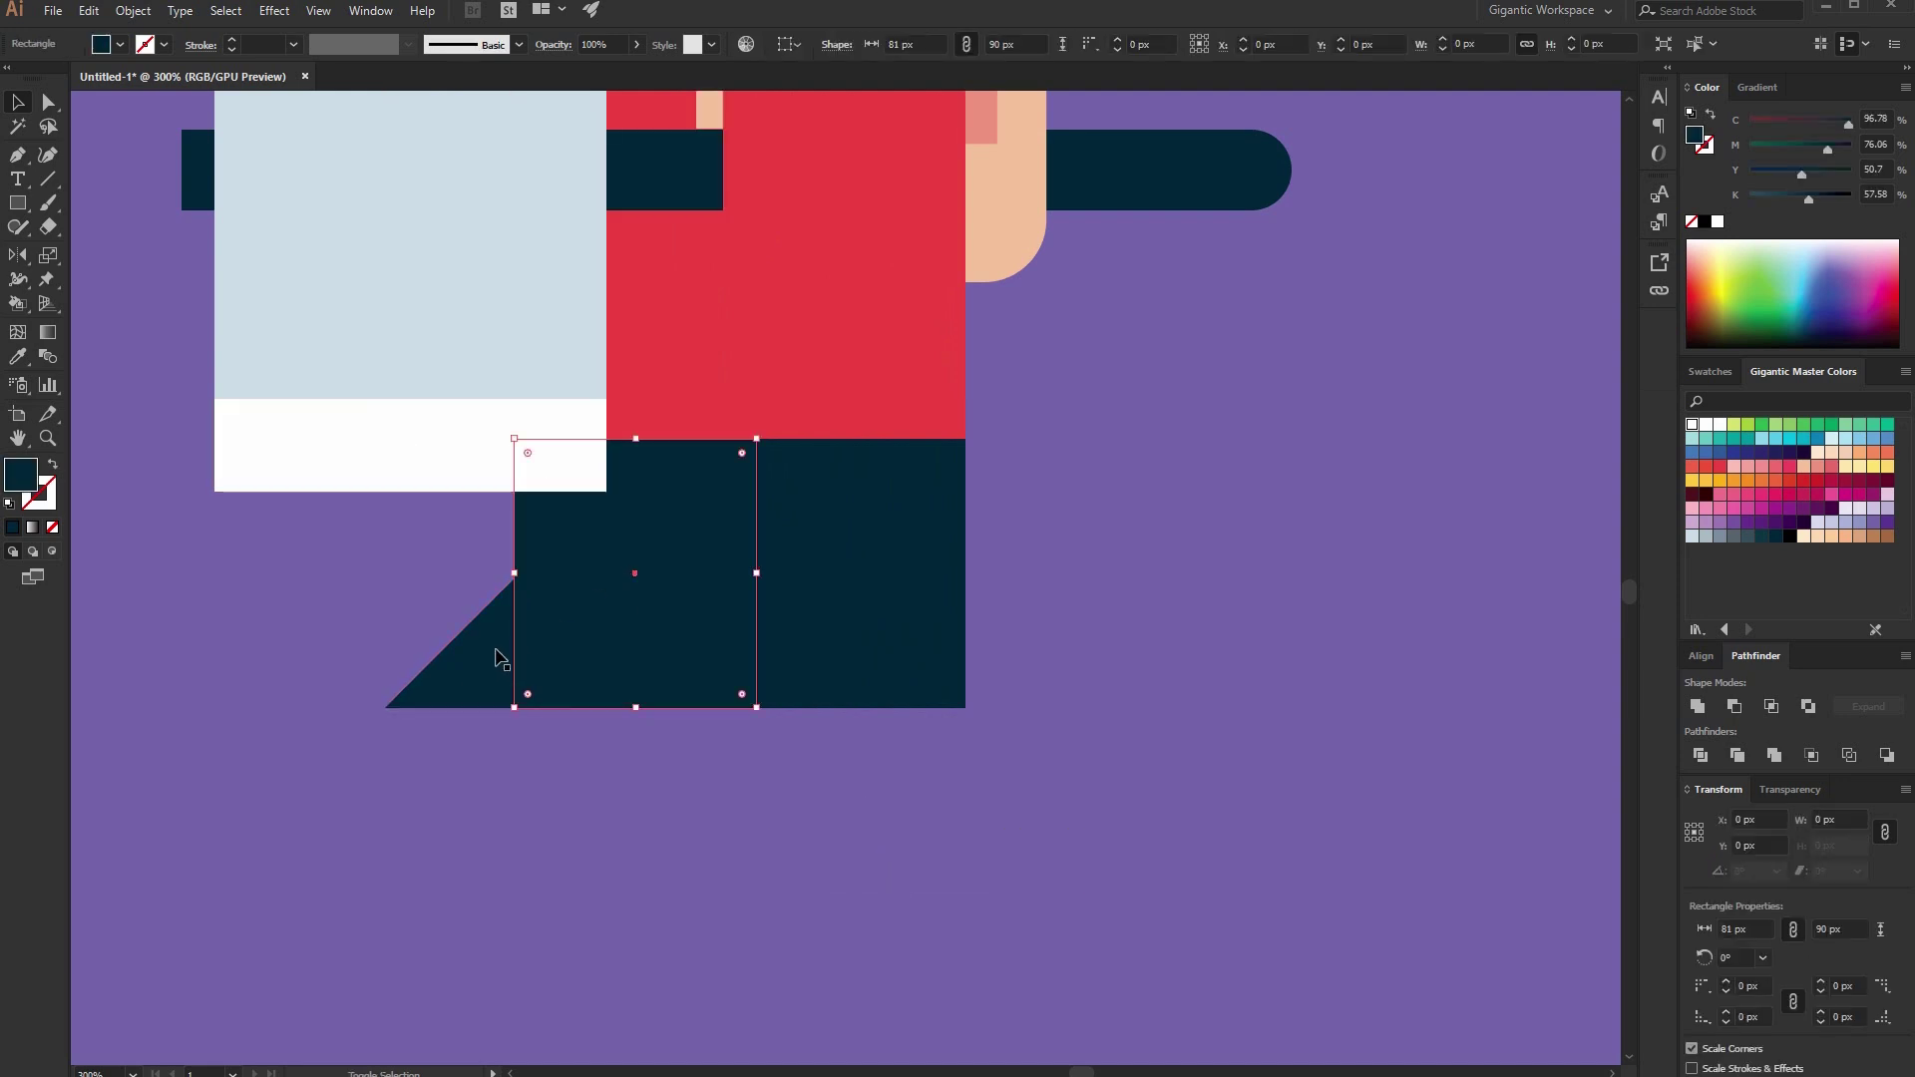
left_click(1789, 537)
left_click(1279, 501)
Darken the back leg's upper rectangle to crimson by raising Magenta and K.
left_click(712, 327)
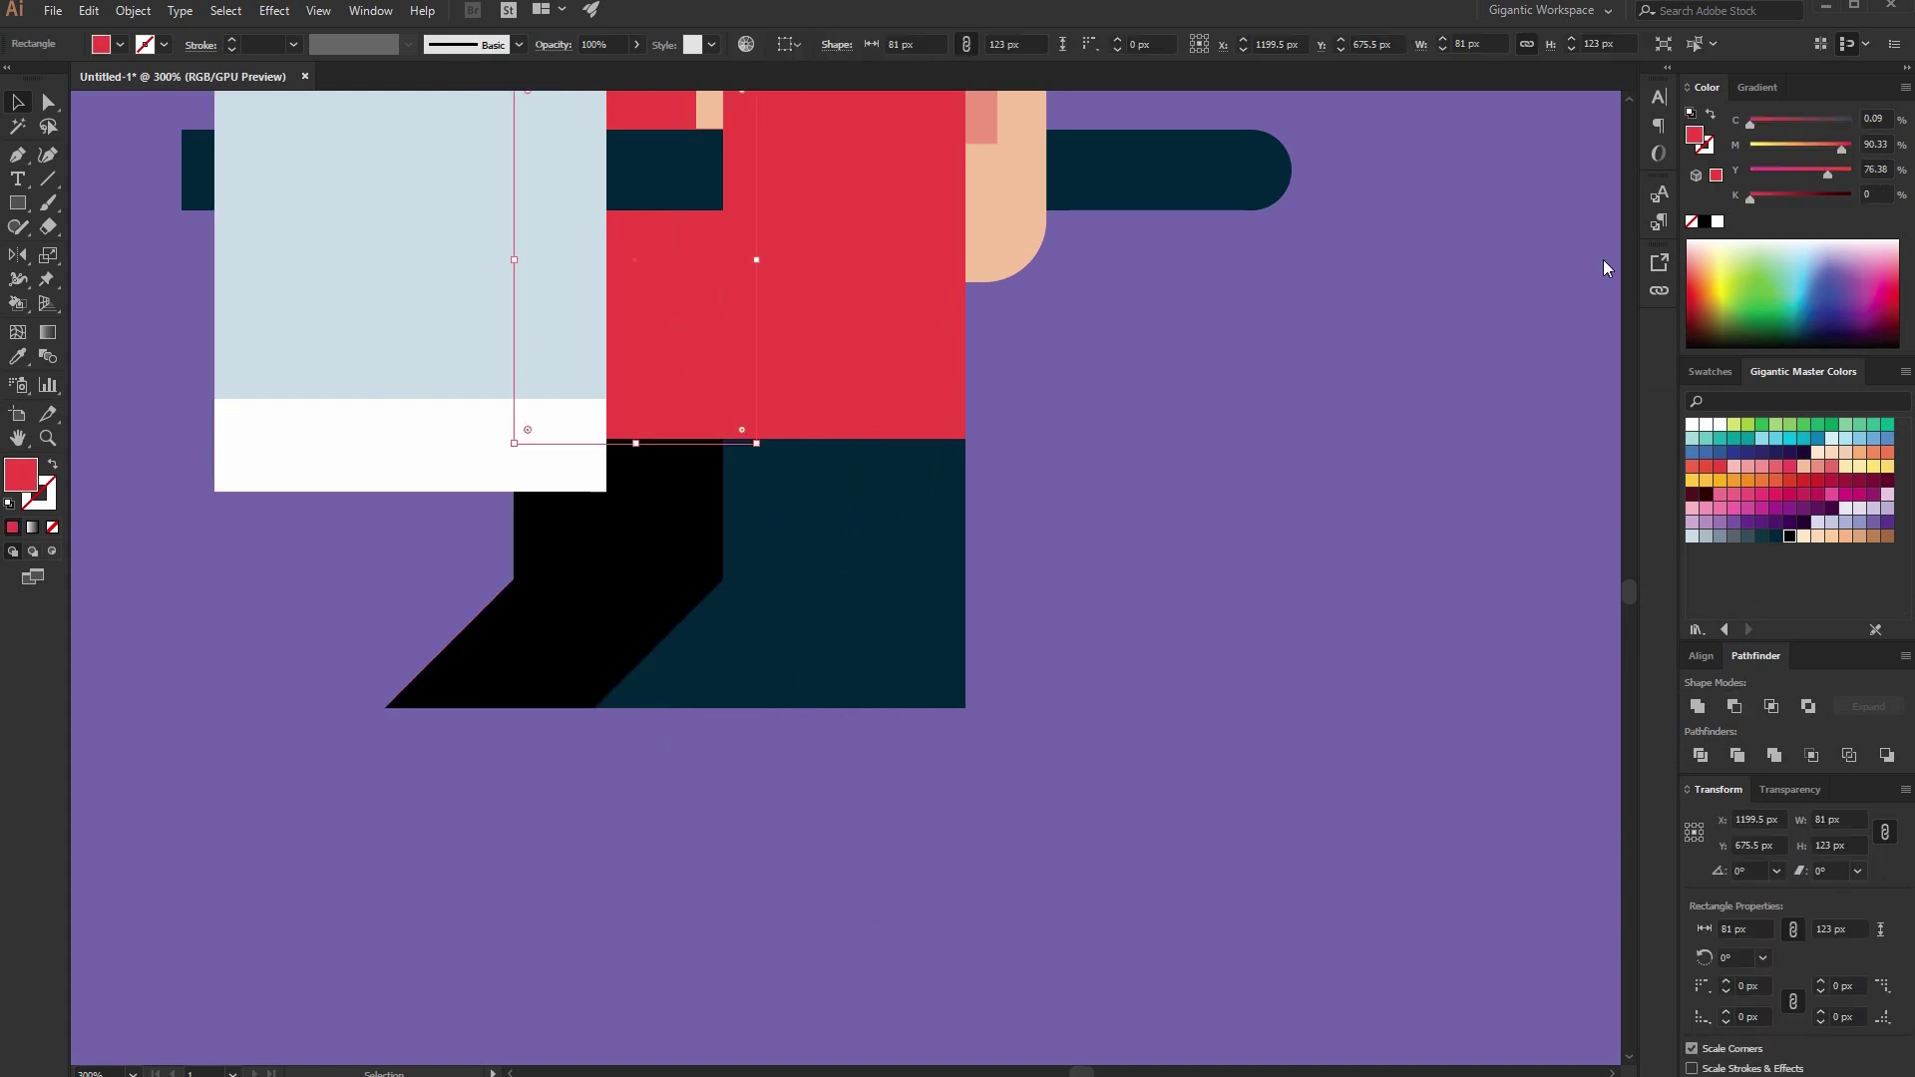
left_click_drag(1842, 146, 1855, 146)
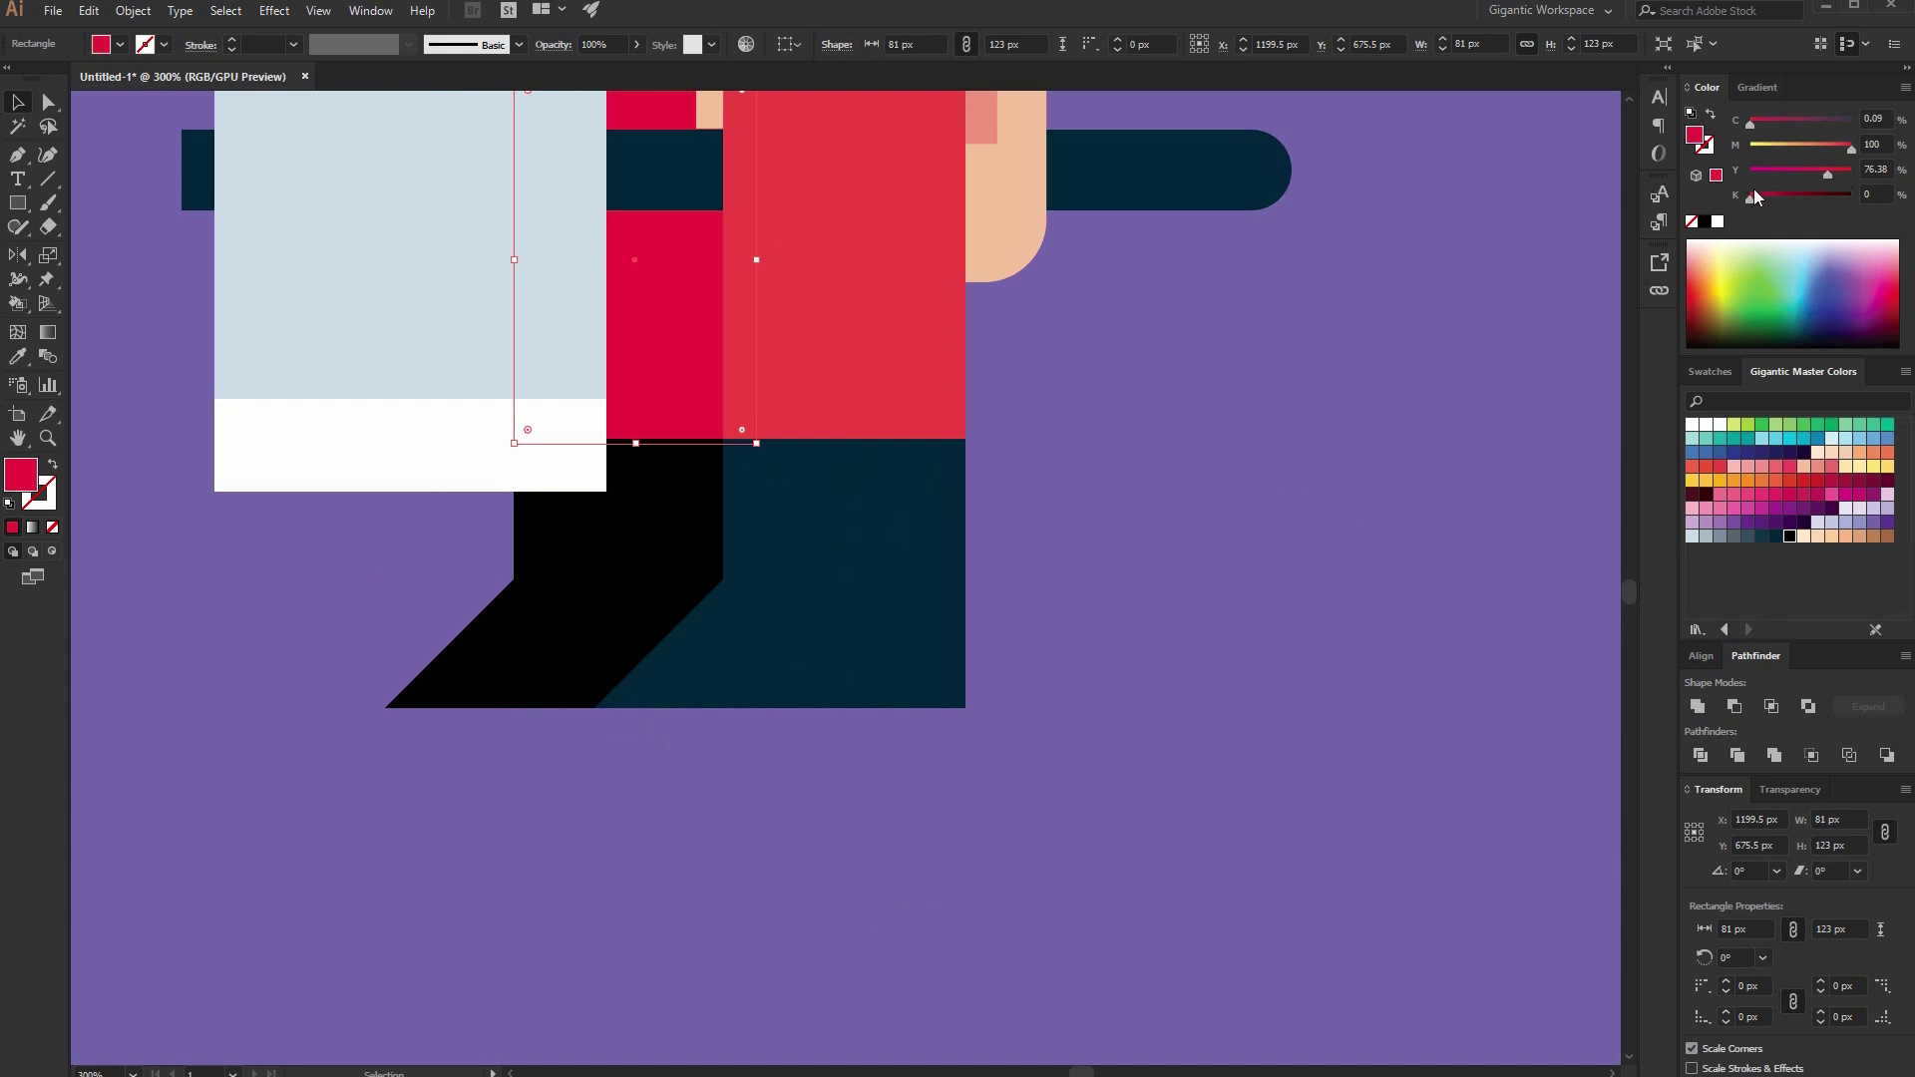
left_click_drag(1750, 197, 1761, 200)
left_click(1128, 778)
Send the back leg and its black toe behind the character.
left_click(697, 410)
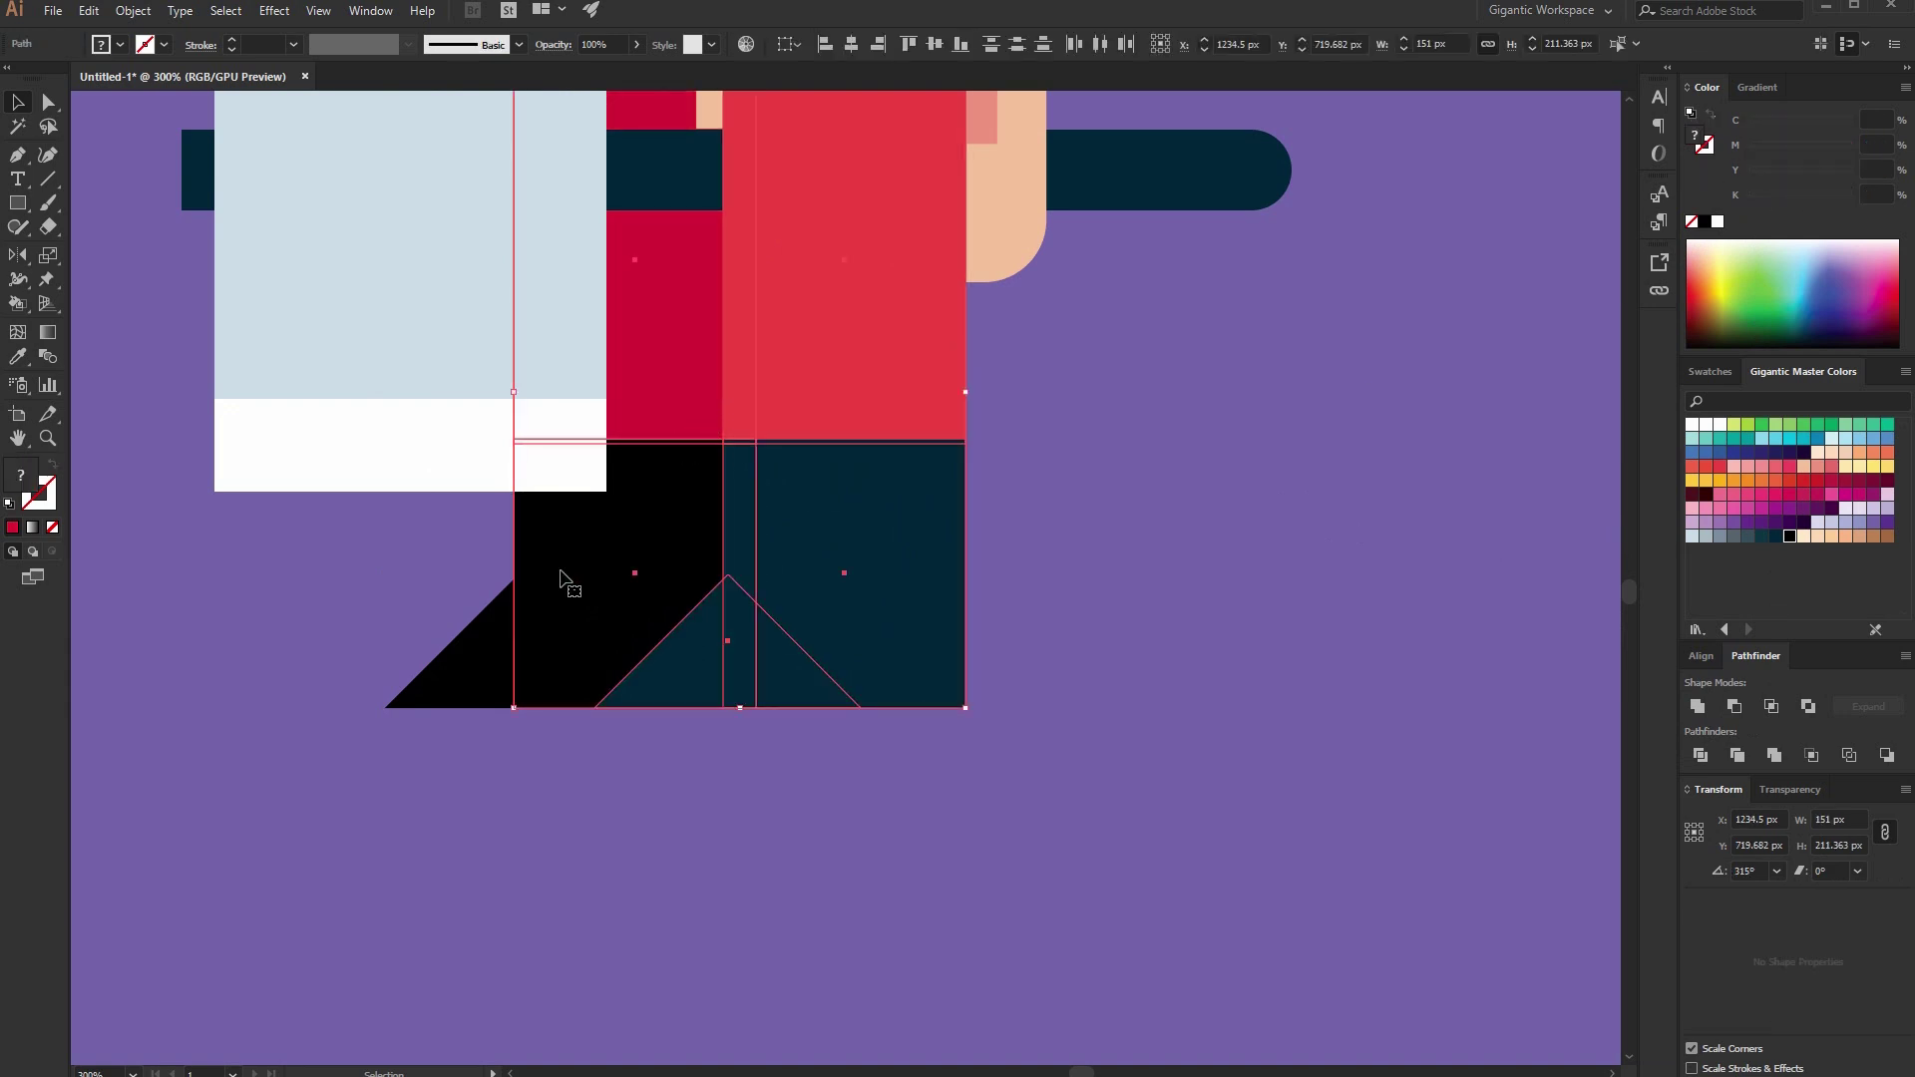
left_click(498, 643, "shift")
right_click(675, 384)
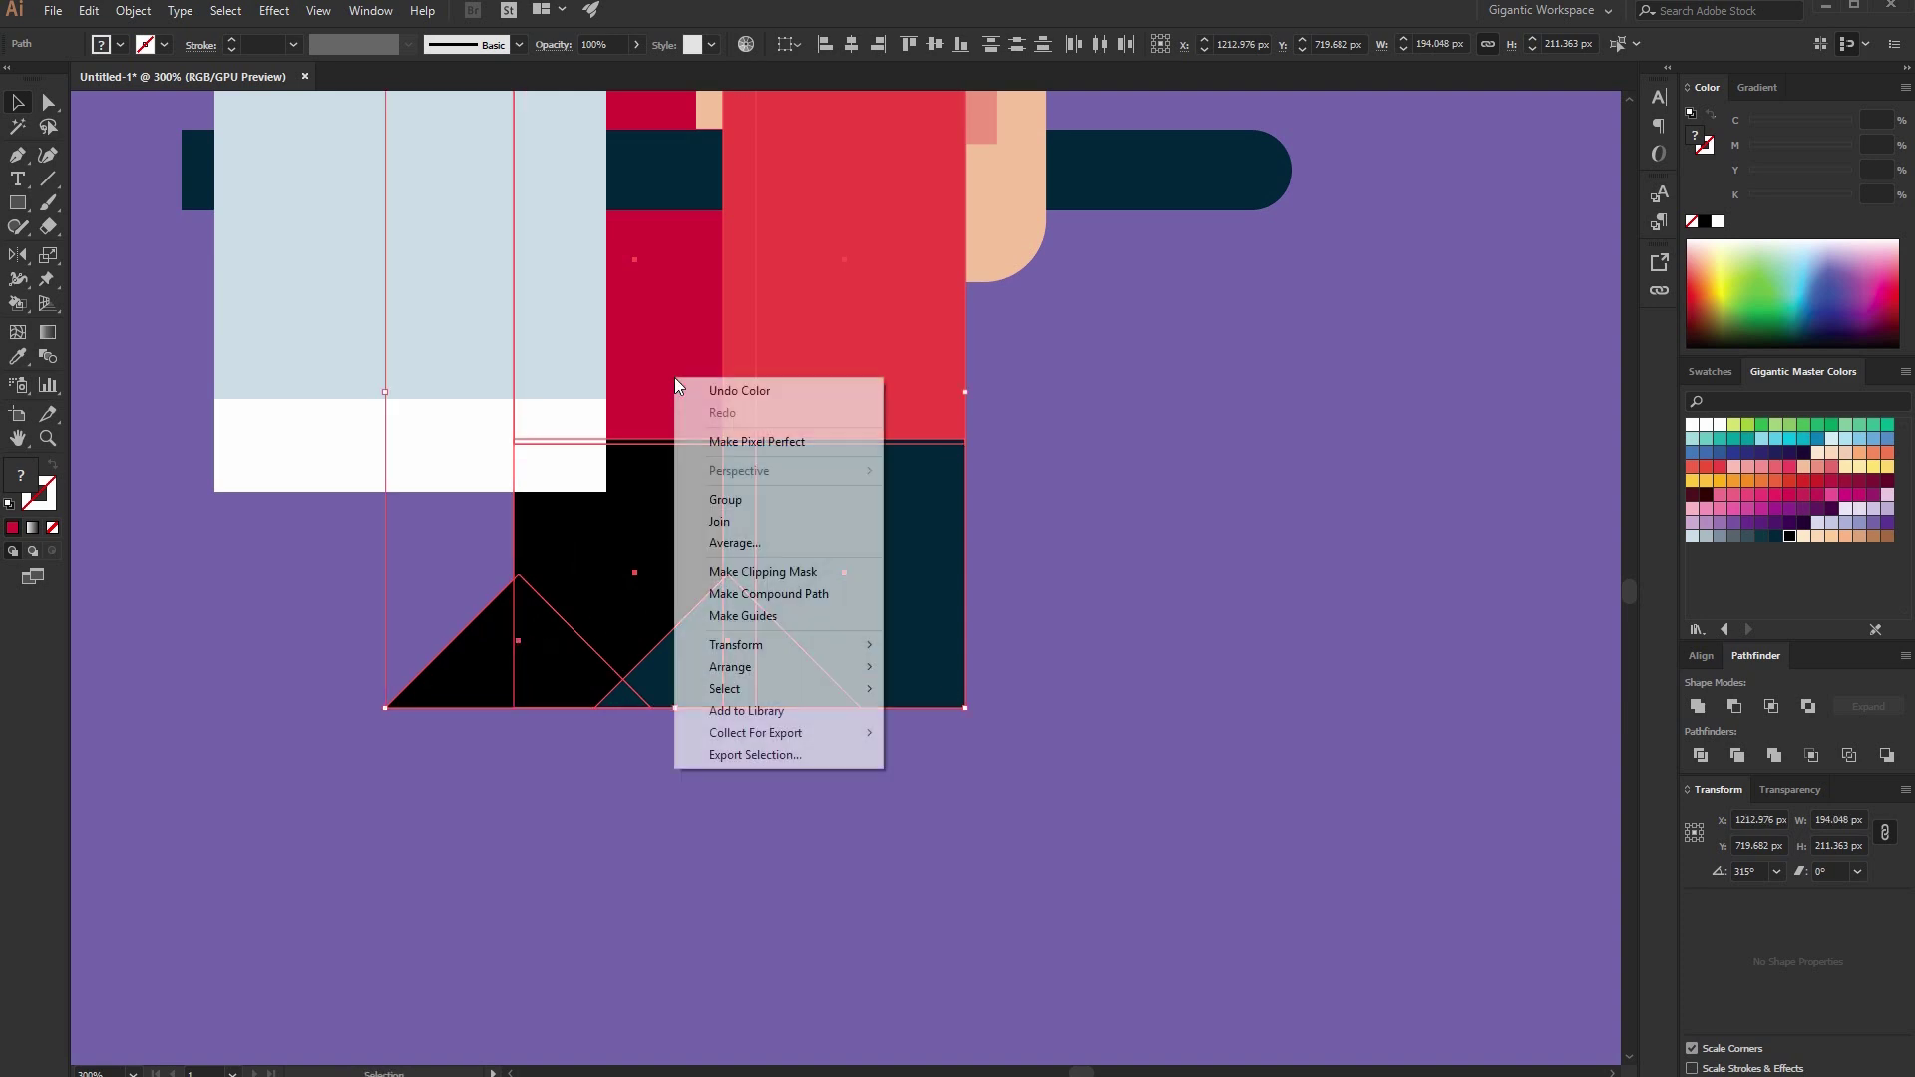
mouse_move(794, 669)
left_click(945, 734)
left_click(1161, 687)
key("ctrl+minus")
key("ctrl+minus")
key("ctrl+minus")
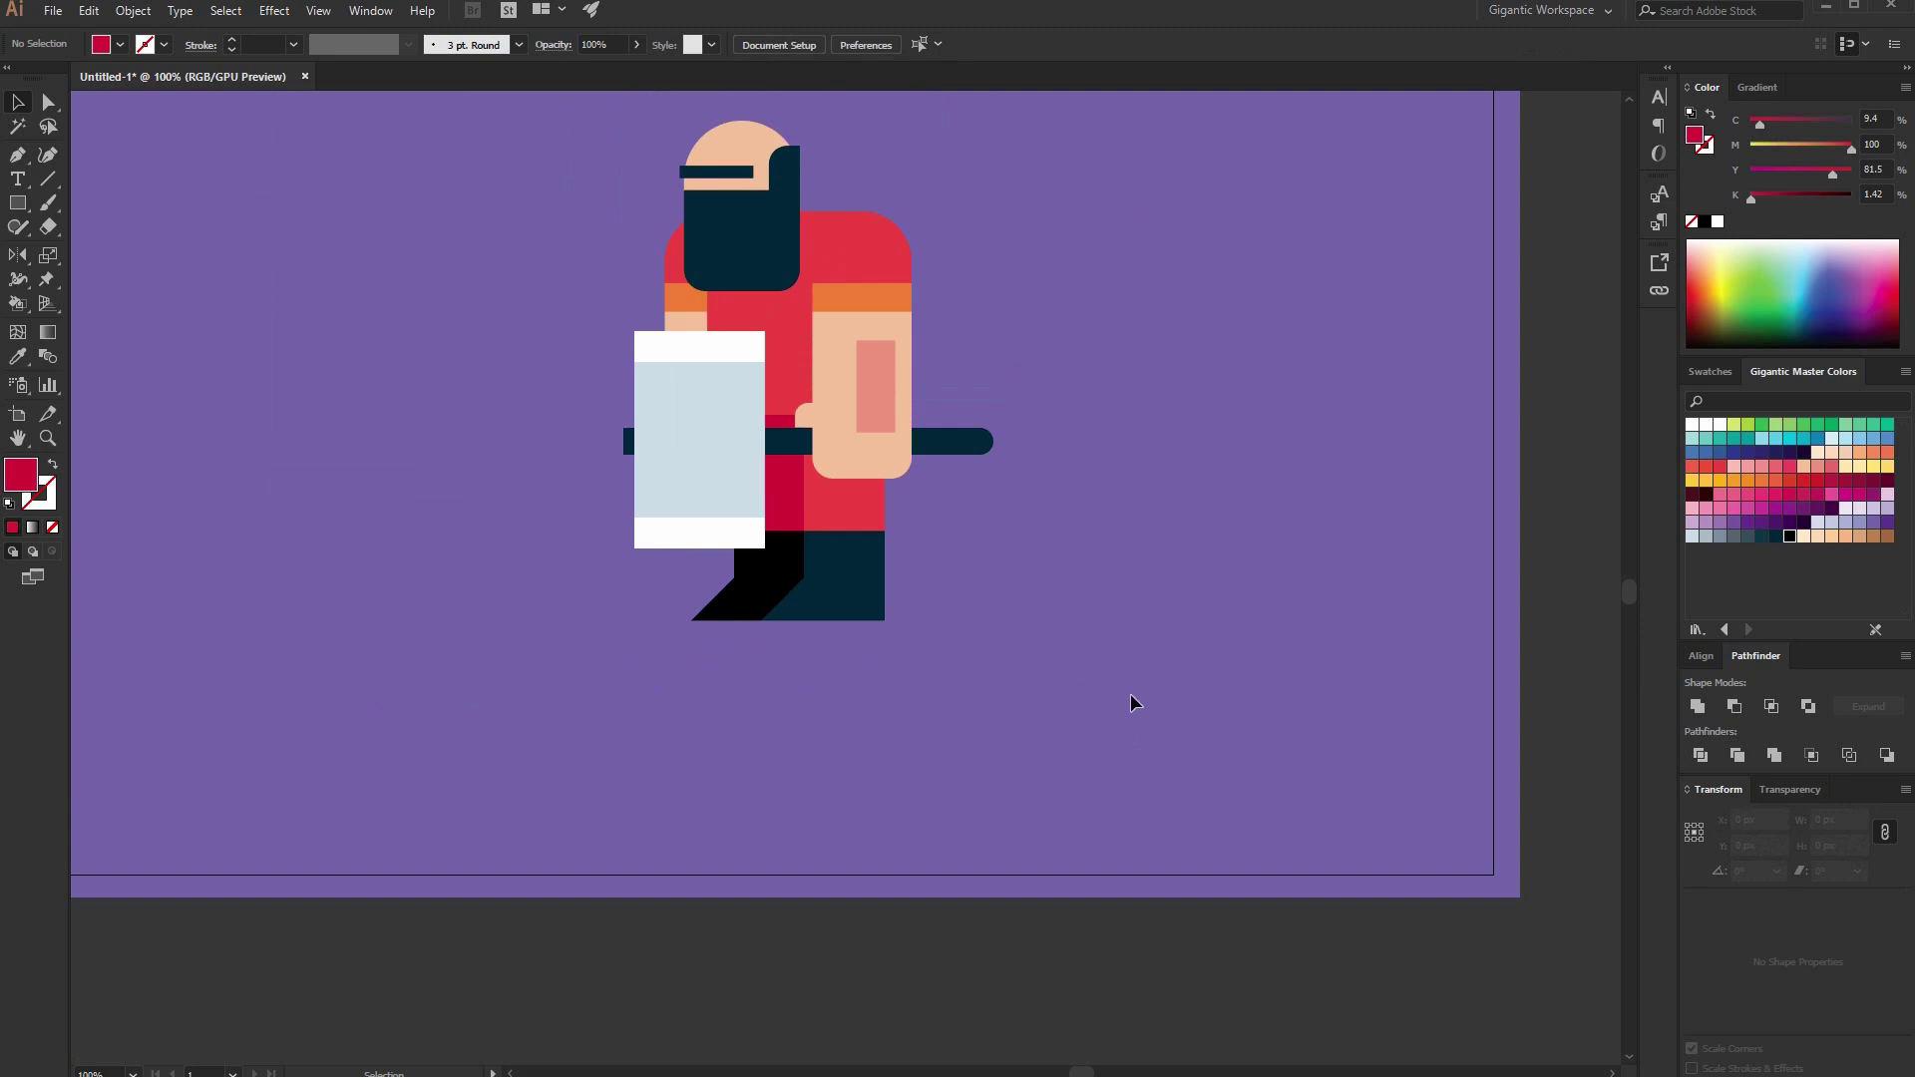
Draw a 366×53 px purple bar under the feet with fully rounded corners.
scroll(1070, 749, "up", 2)
key("m")
left_click_drag(607, 671, 973, 723)
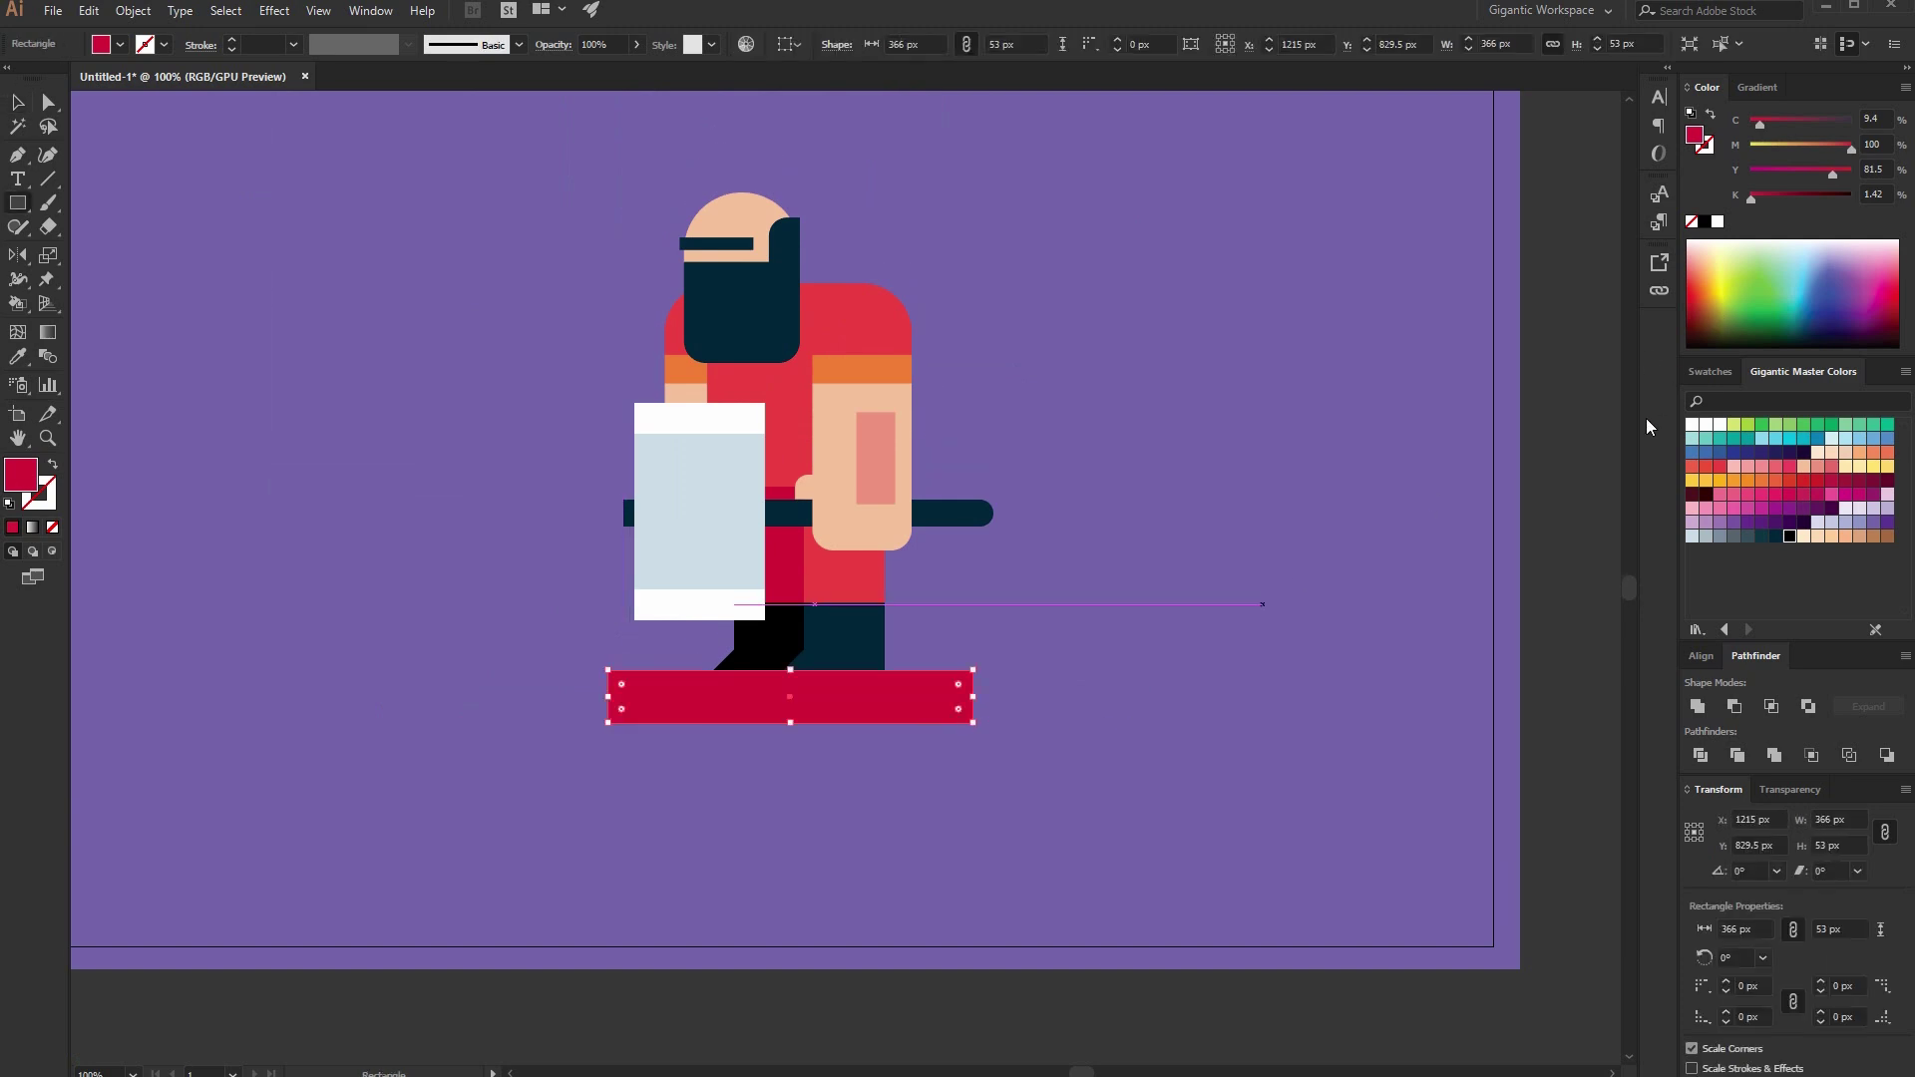
left_click(1887, 523)
left_click_drag(621, 710, 661, 734)
key("v")
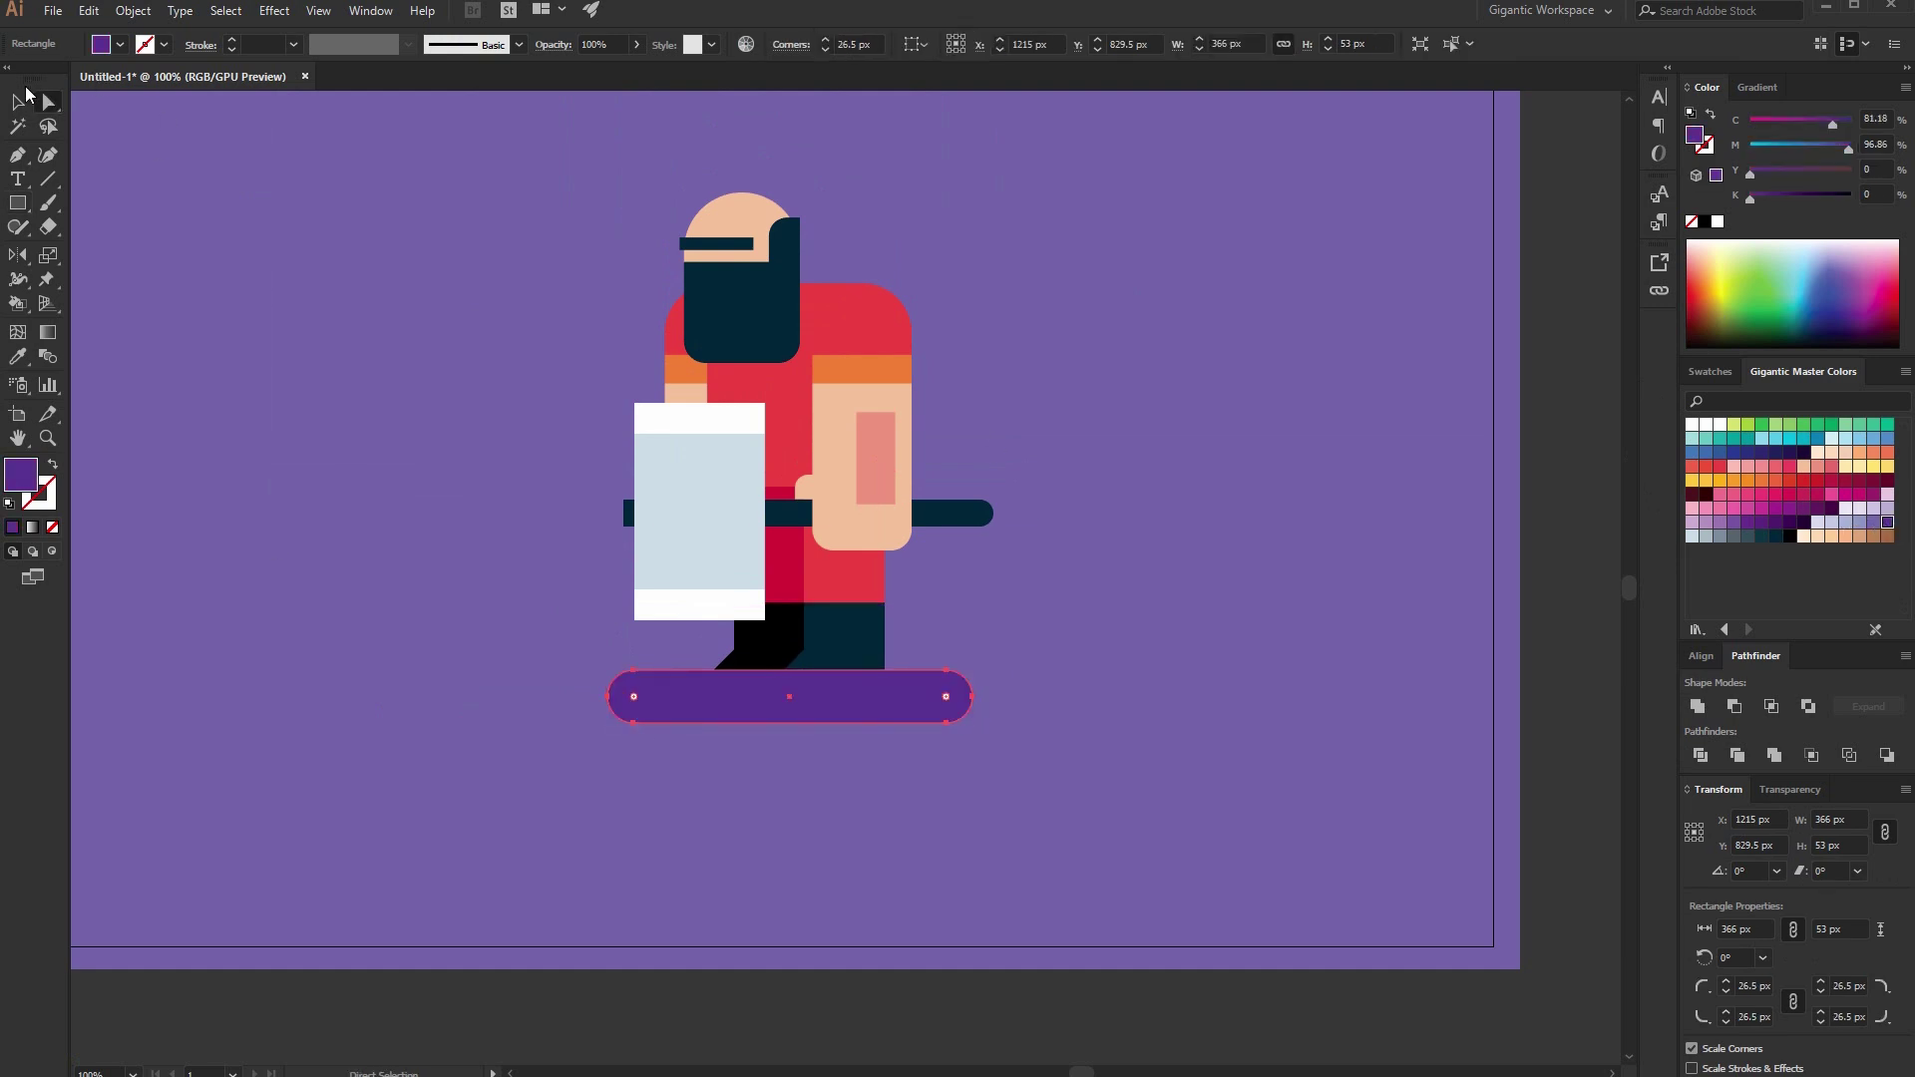
Send the purple shadow to the back, behind the feet.
scroll(848, 778, "up", 3)
right_click(891, 808)
left_click(1227, 821)
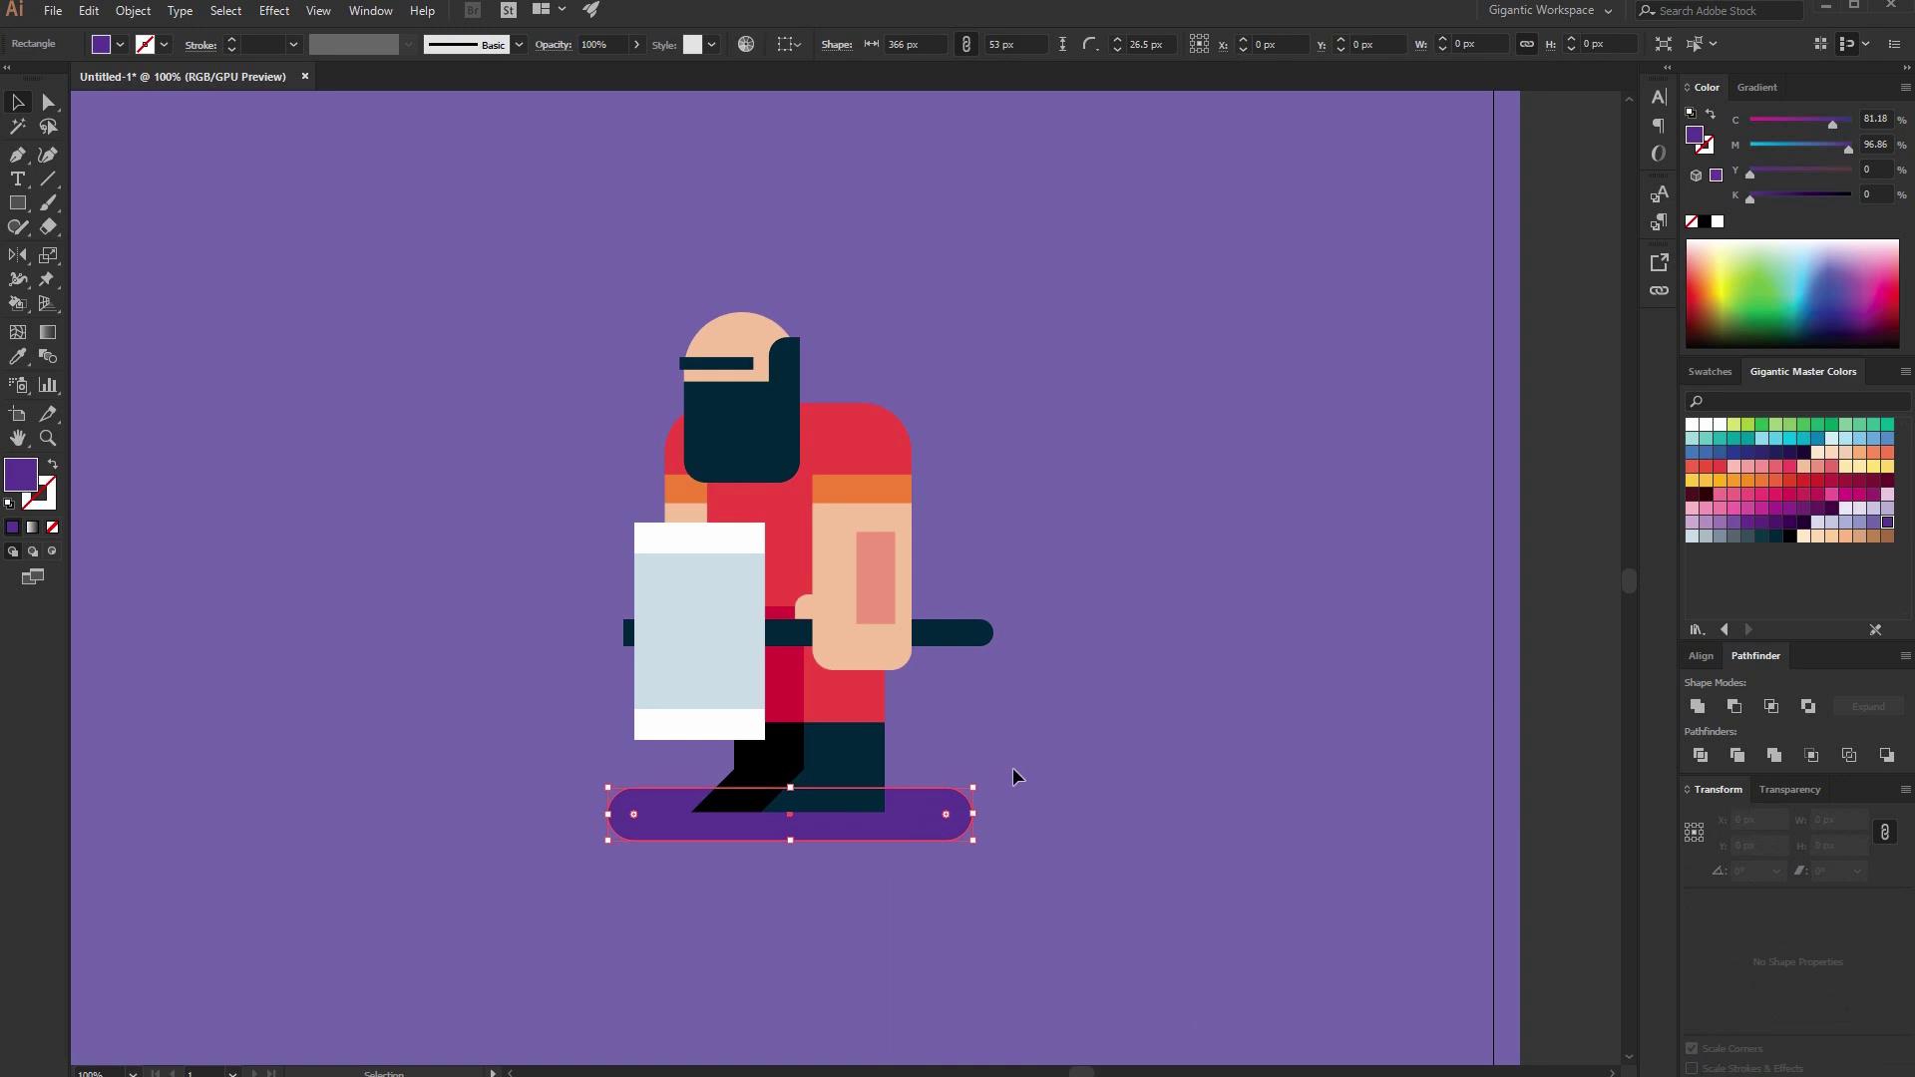
left_click(1227, 821)
left_click_drag(980, 580, 1275, 563)
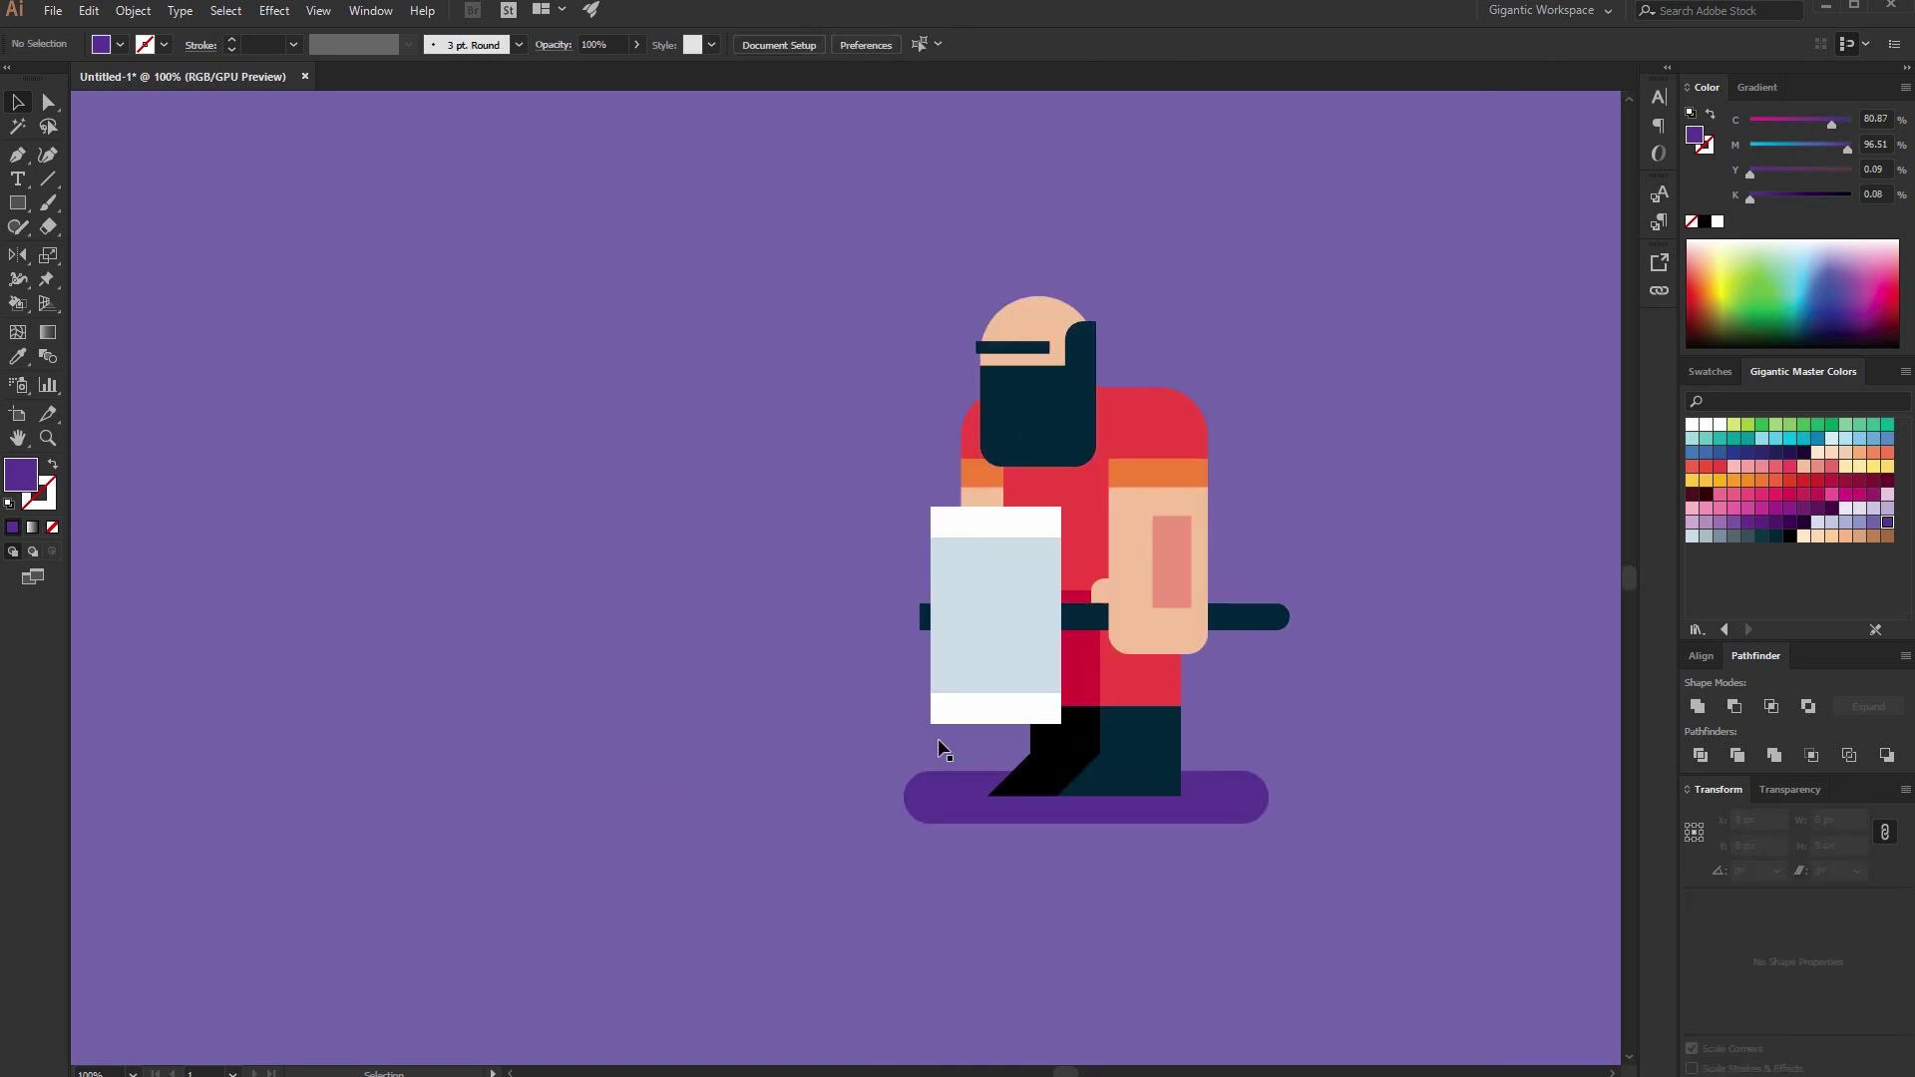
left_click(1078, 568)
Duplicate the character to the left and shrink the copy to a tiny figure.
key("a")
left_click_drag(1053, 576, 577, 577)
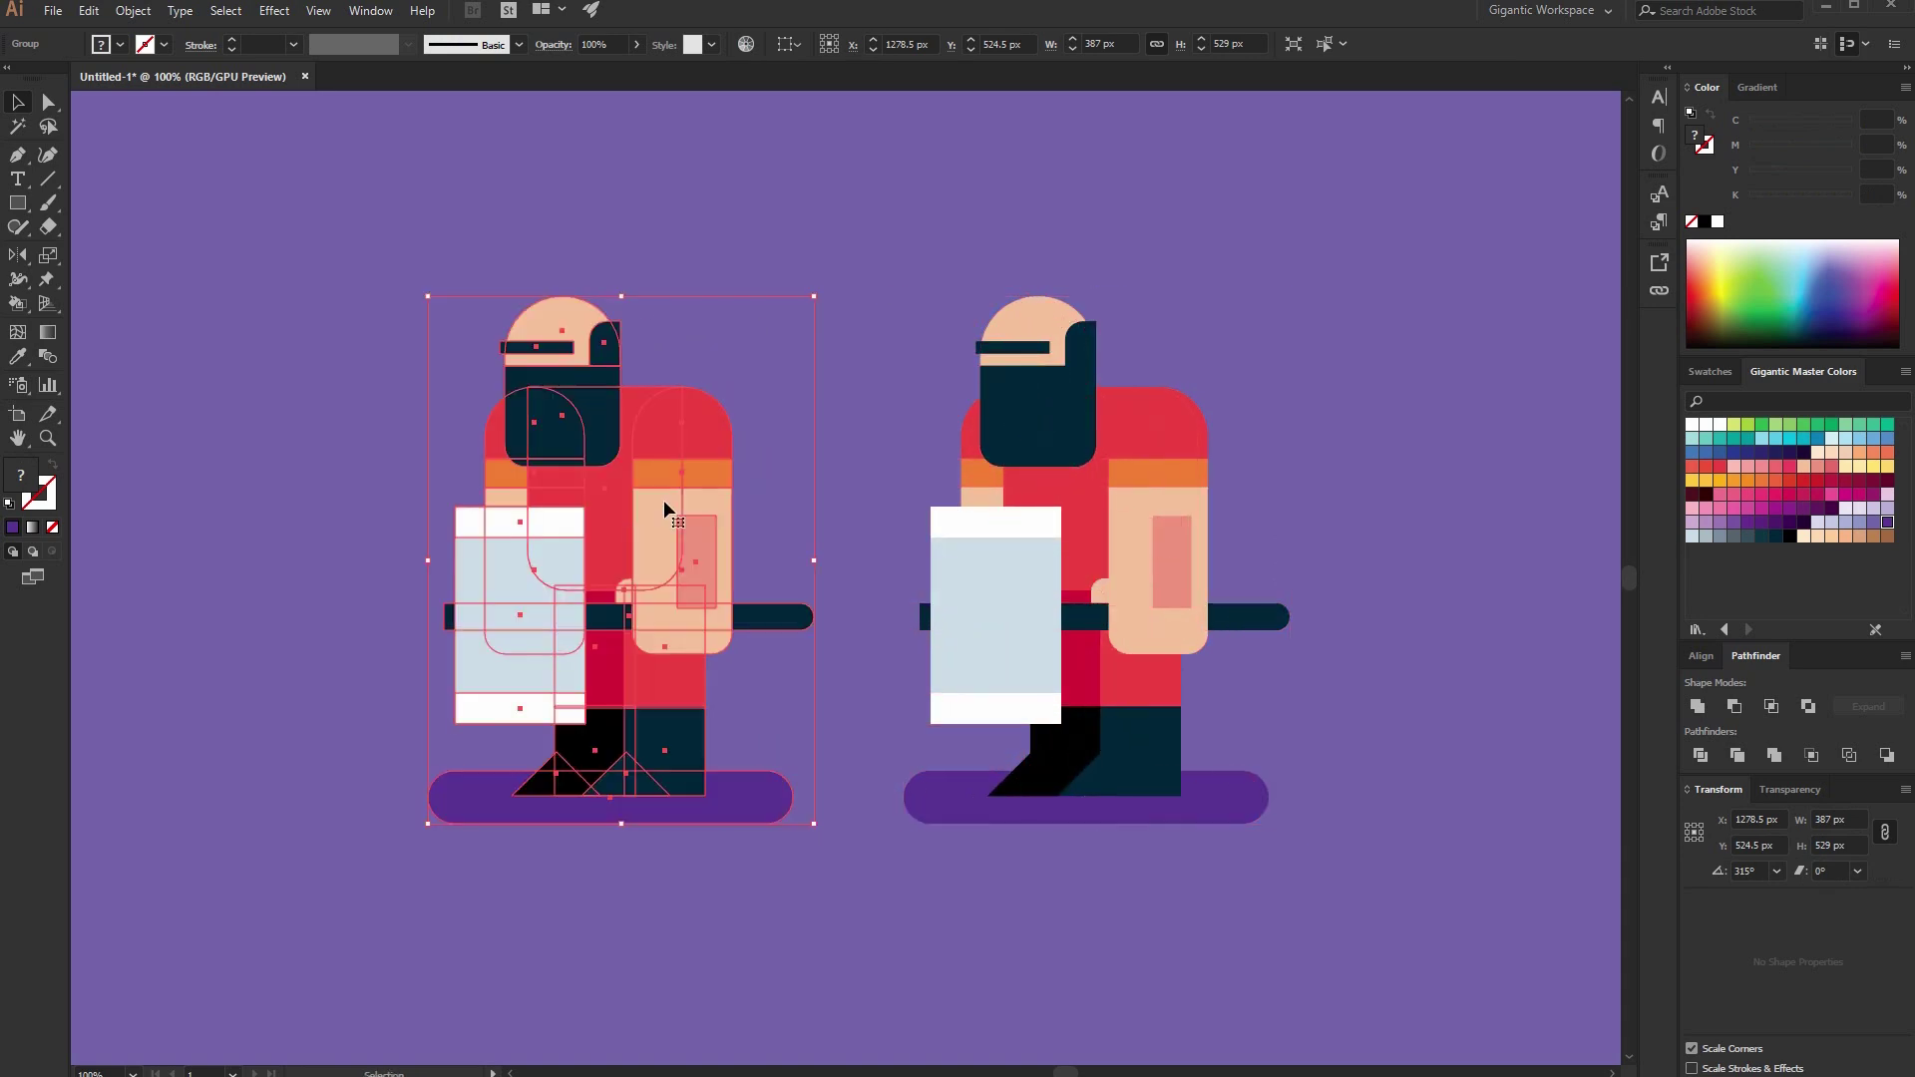
left_click_drag(815, 297, 648, 517)
left_click(731, 383)
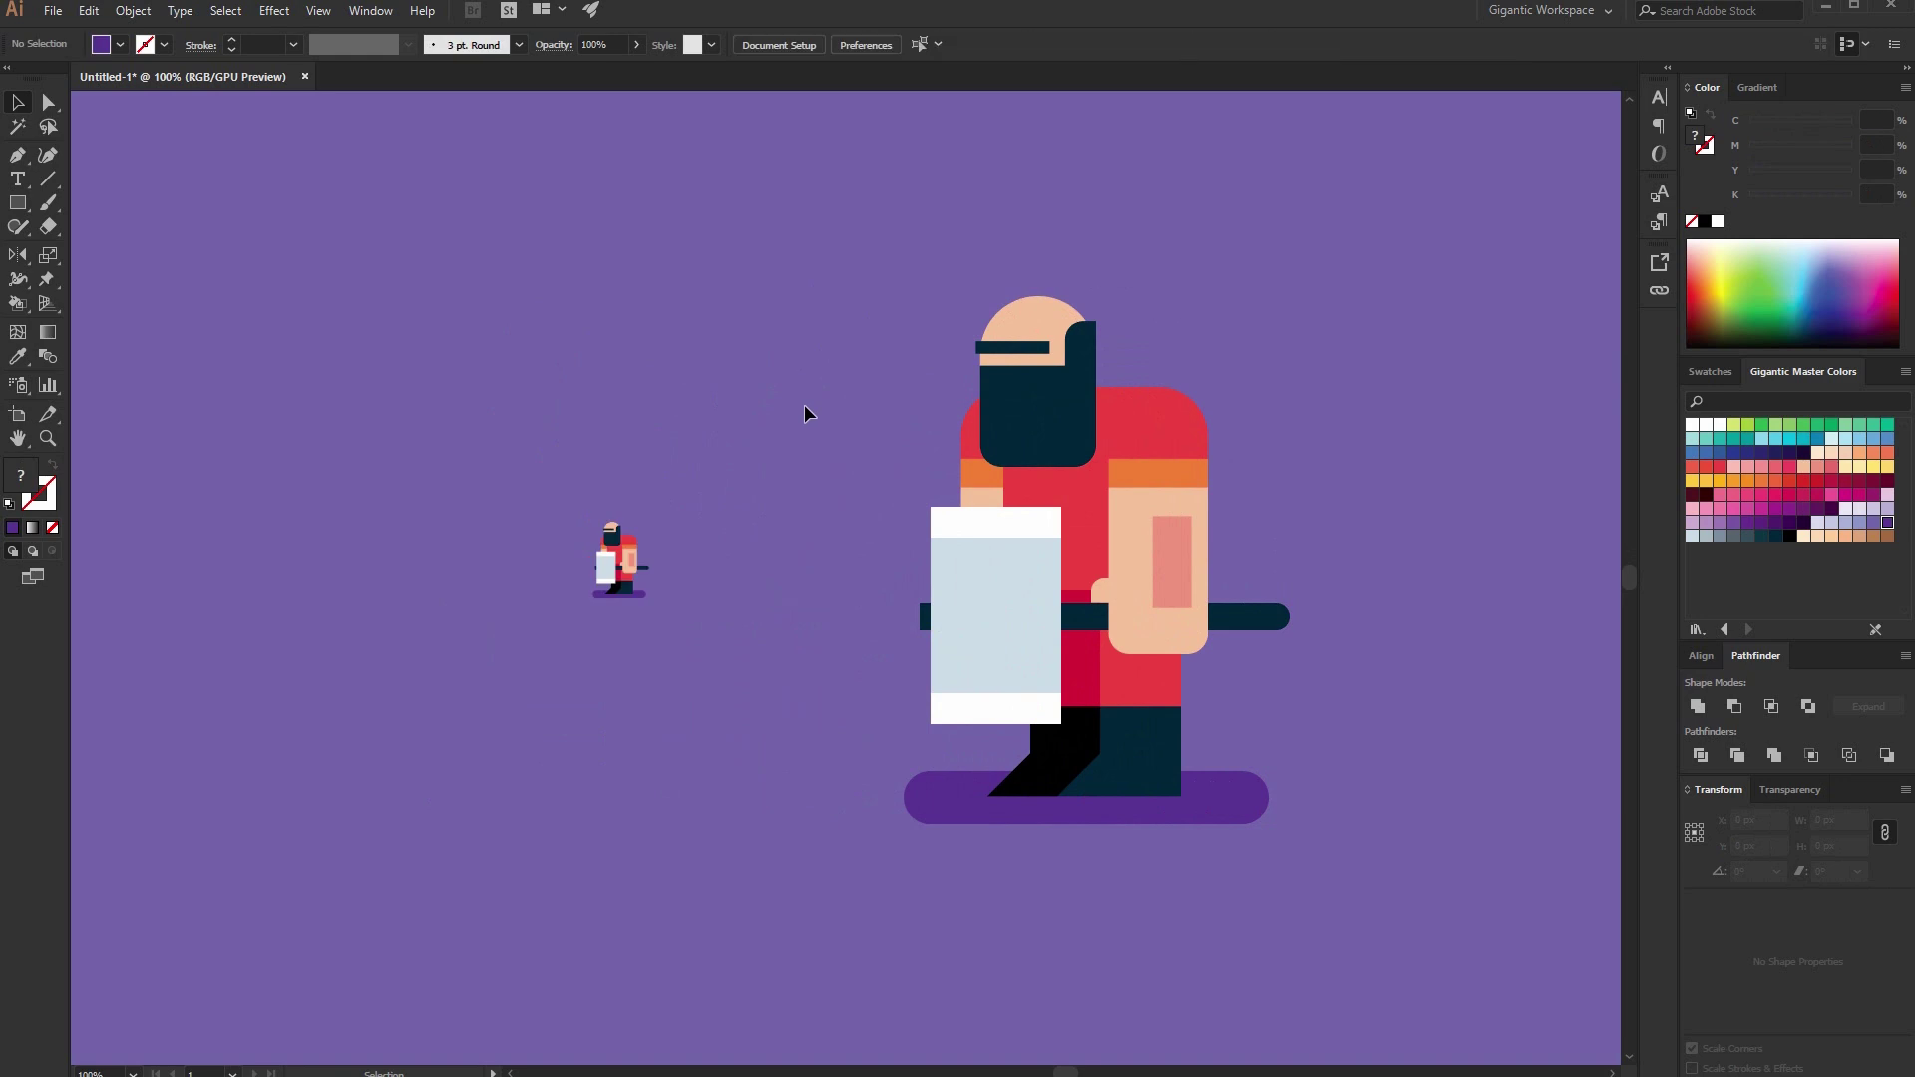